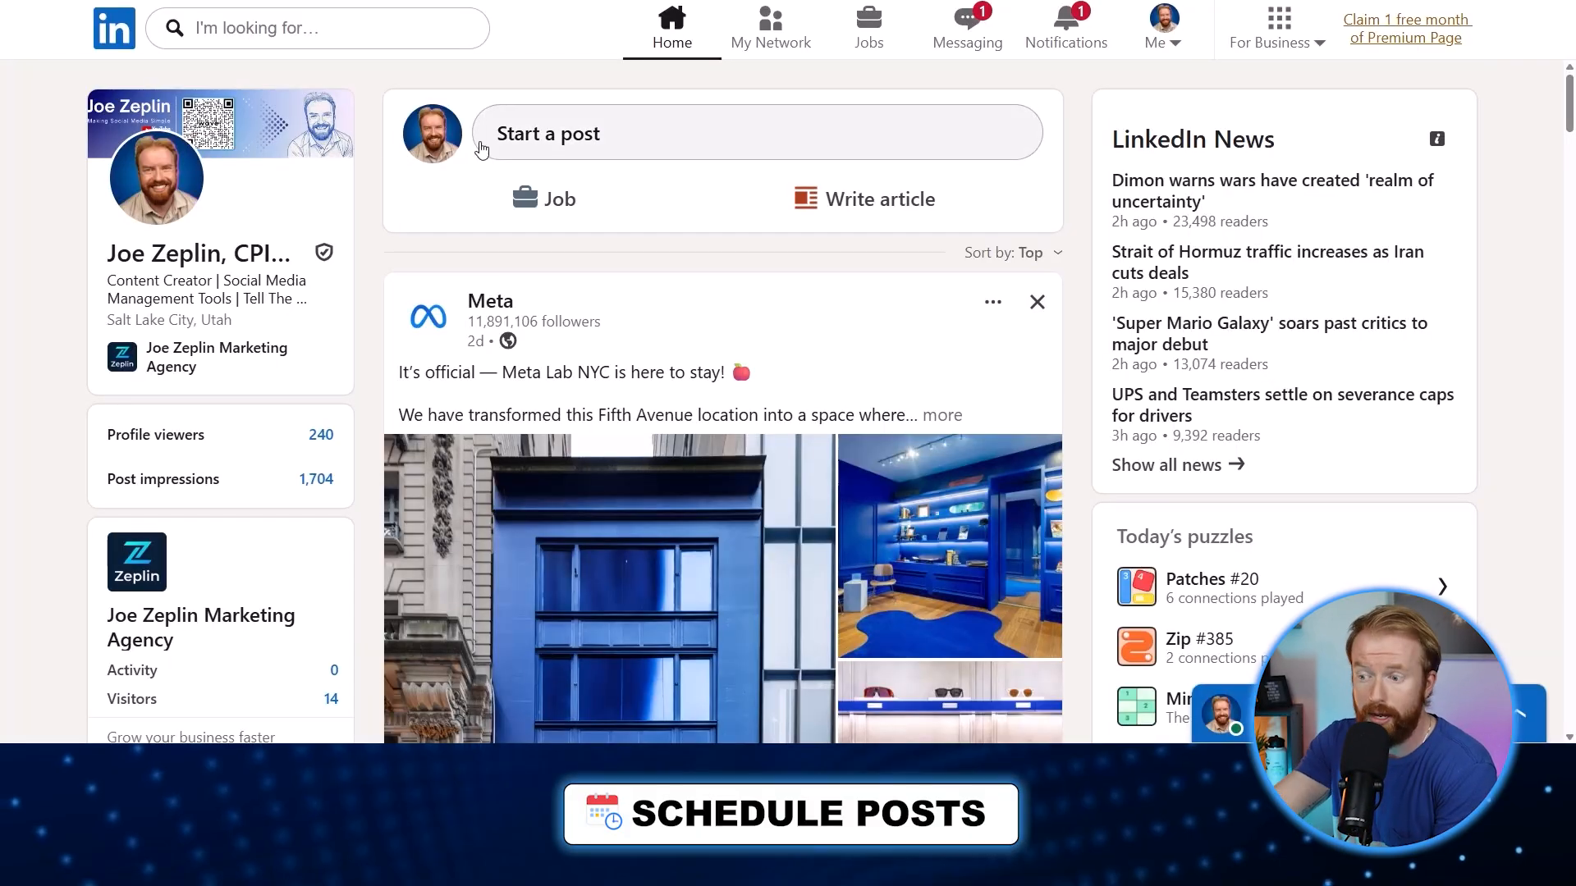
Start a new post, paste the prepared caption beginning "Last year my business made $5,000", and attach the image Linkedin Photo - Gen Alpha YouTubers
left_click(586, 147)
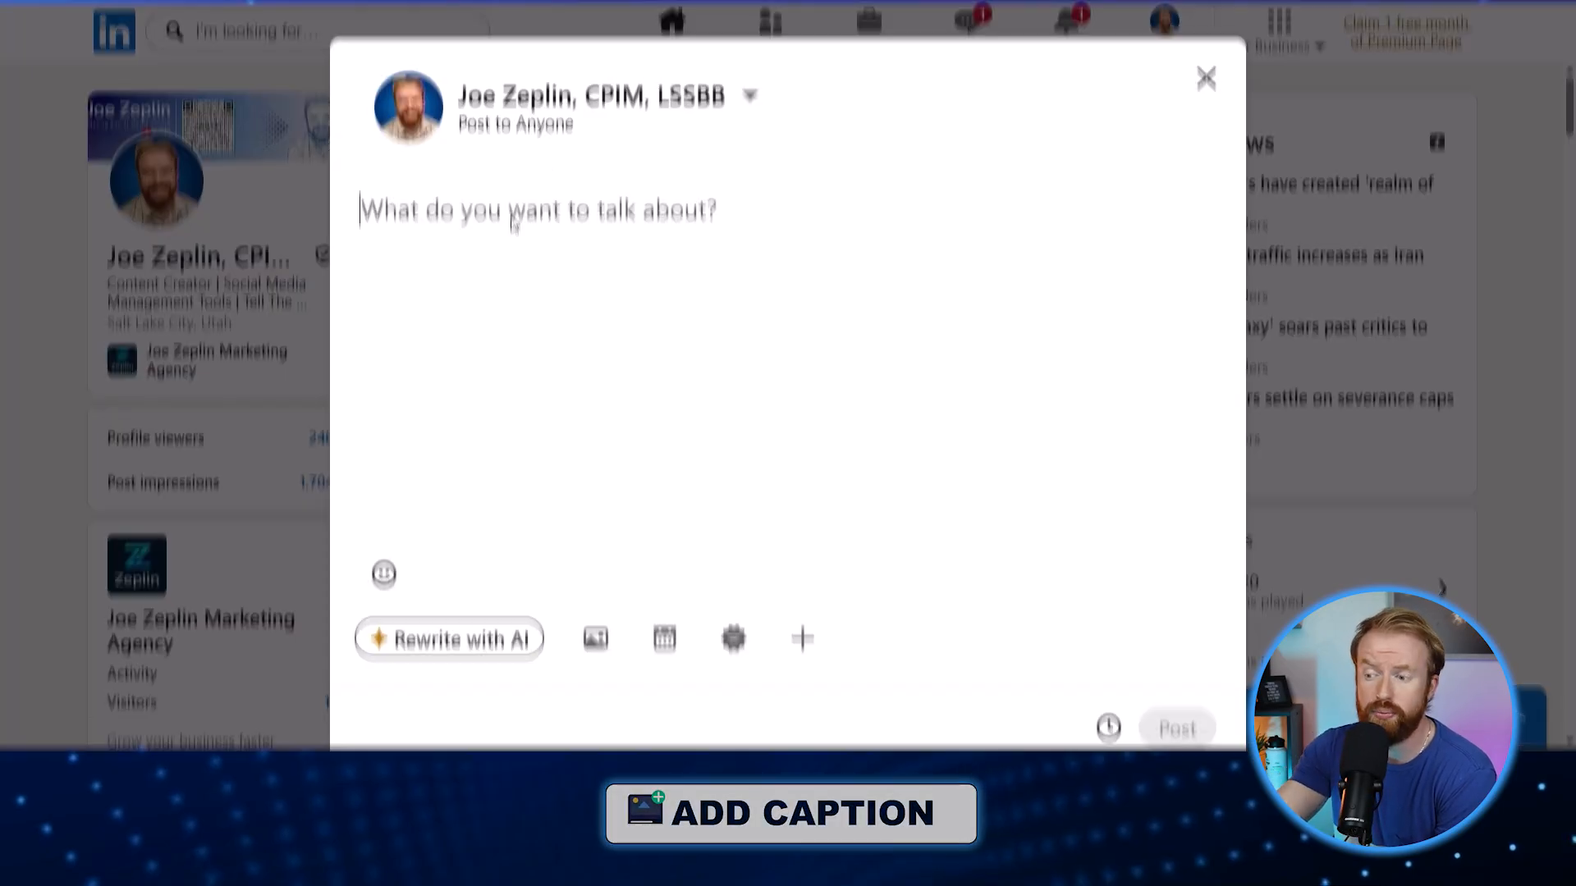
key("ctrl+v")
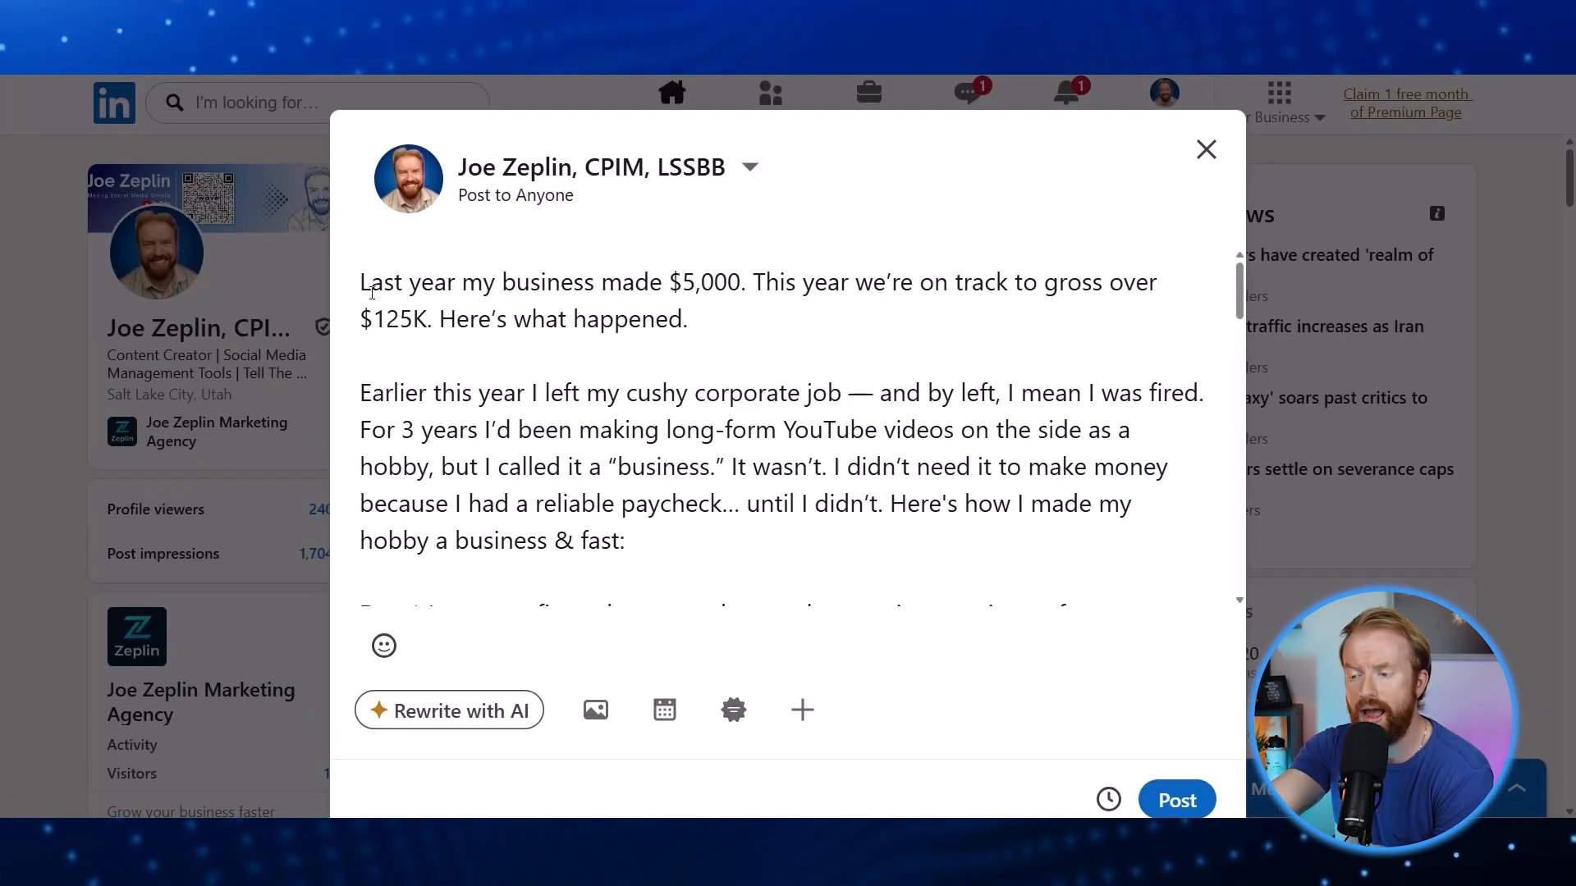
left_click_drag(374, 280, 671, 281)
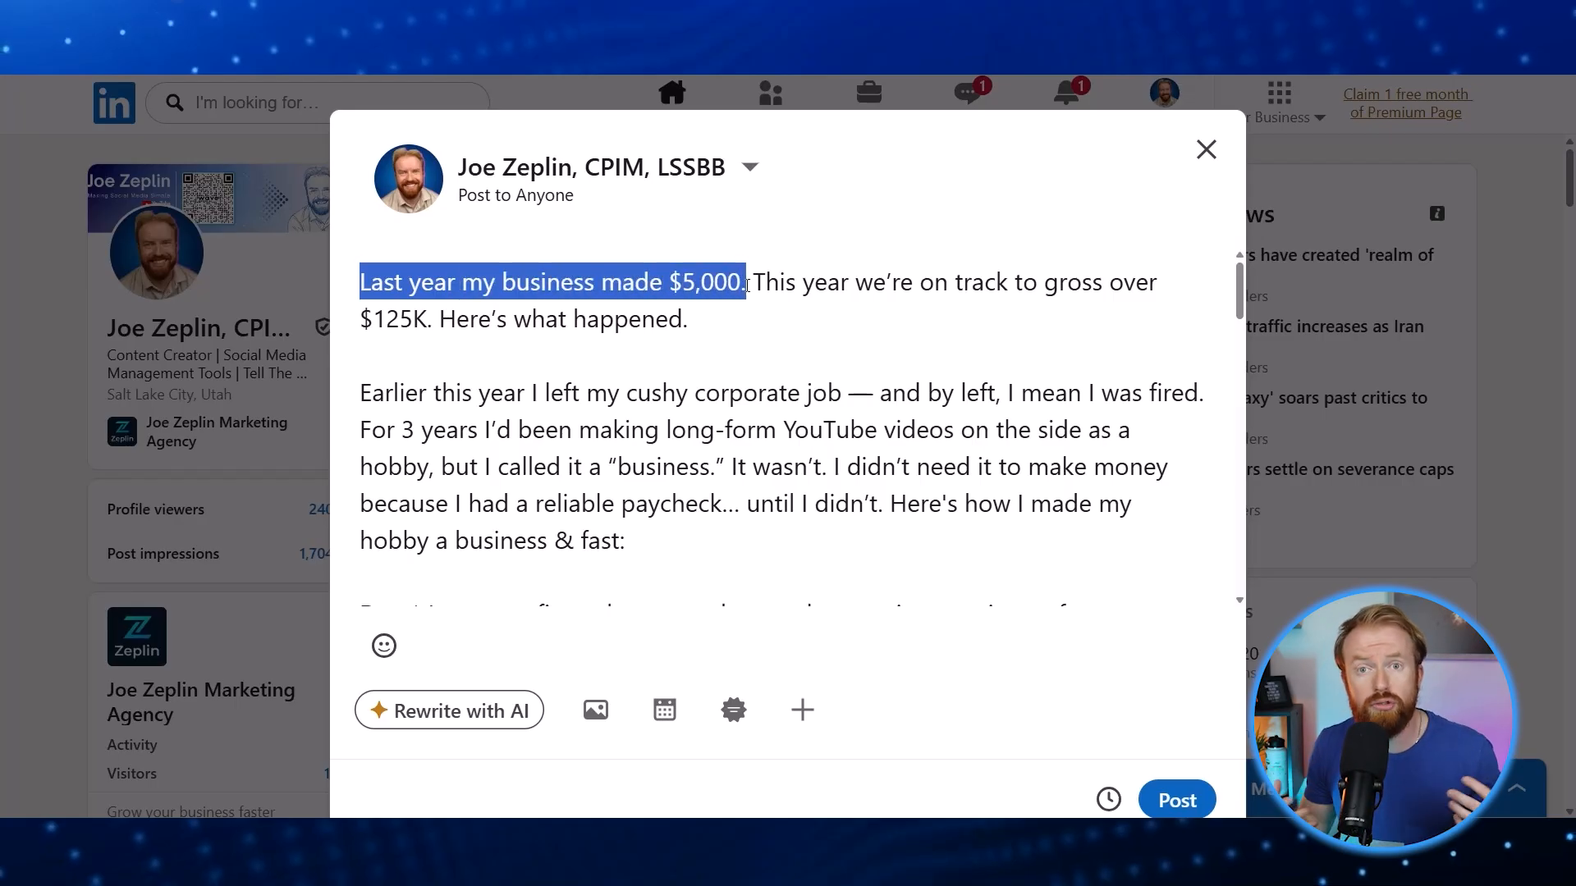
left_click_drag(746, 286, 751, 307)
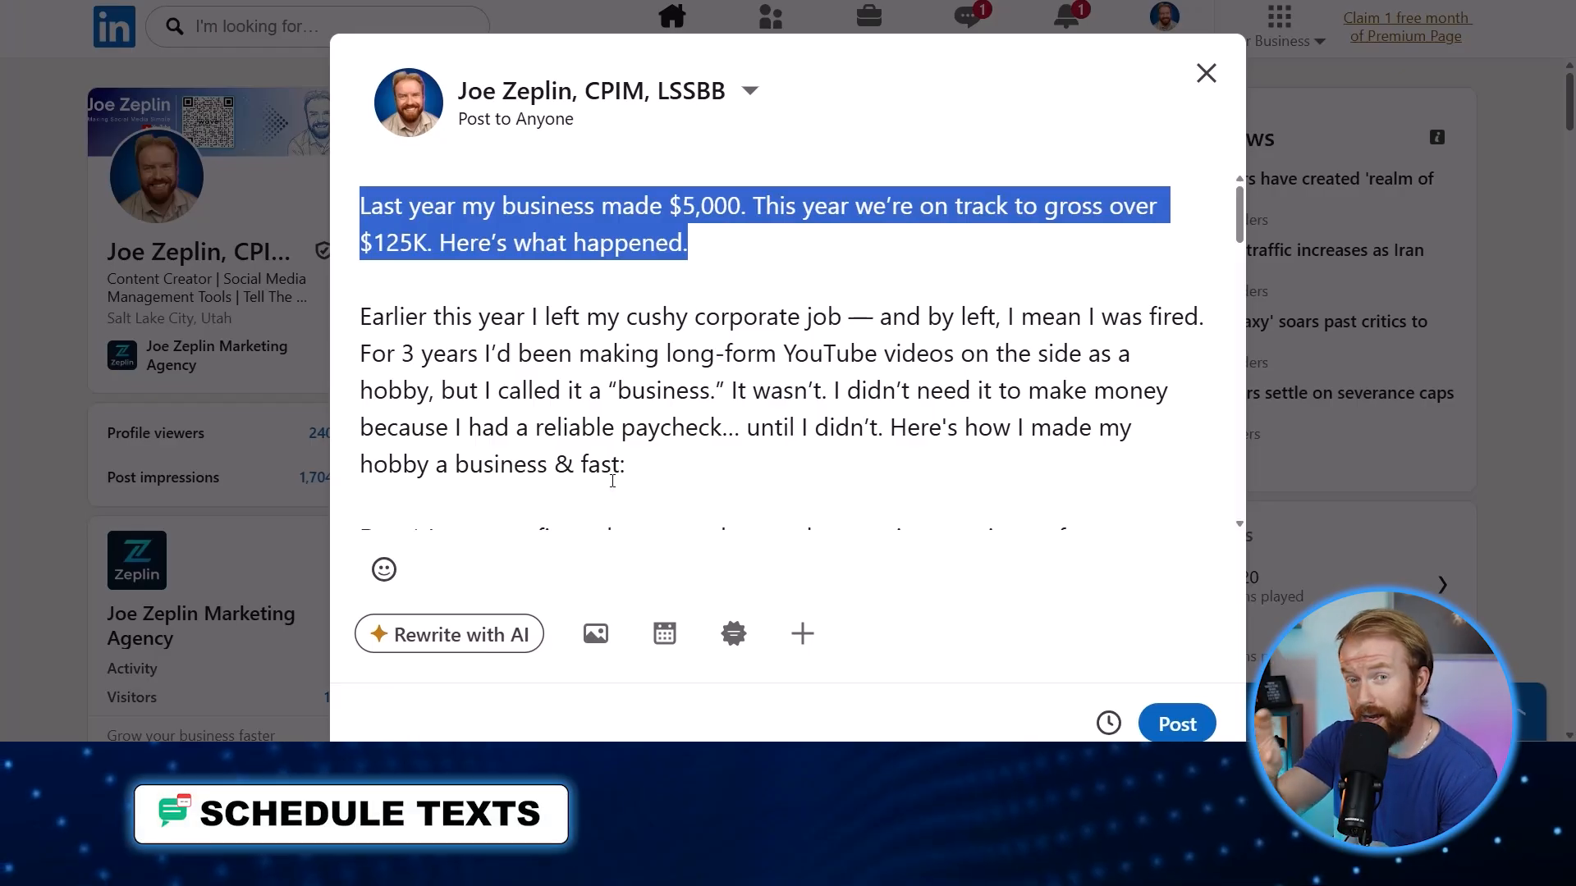
left_click(594, 636)
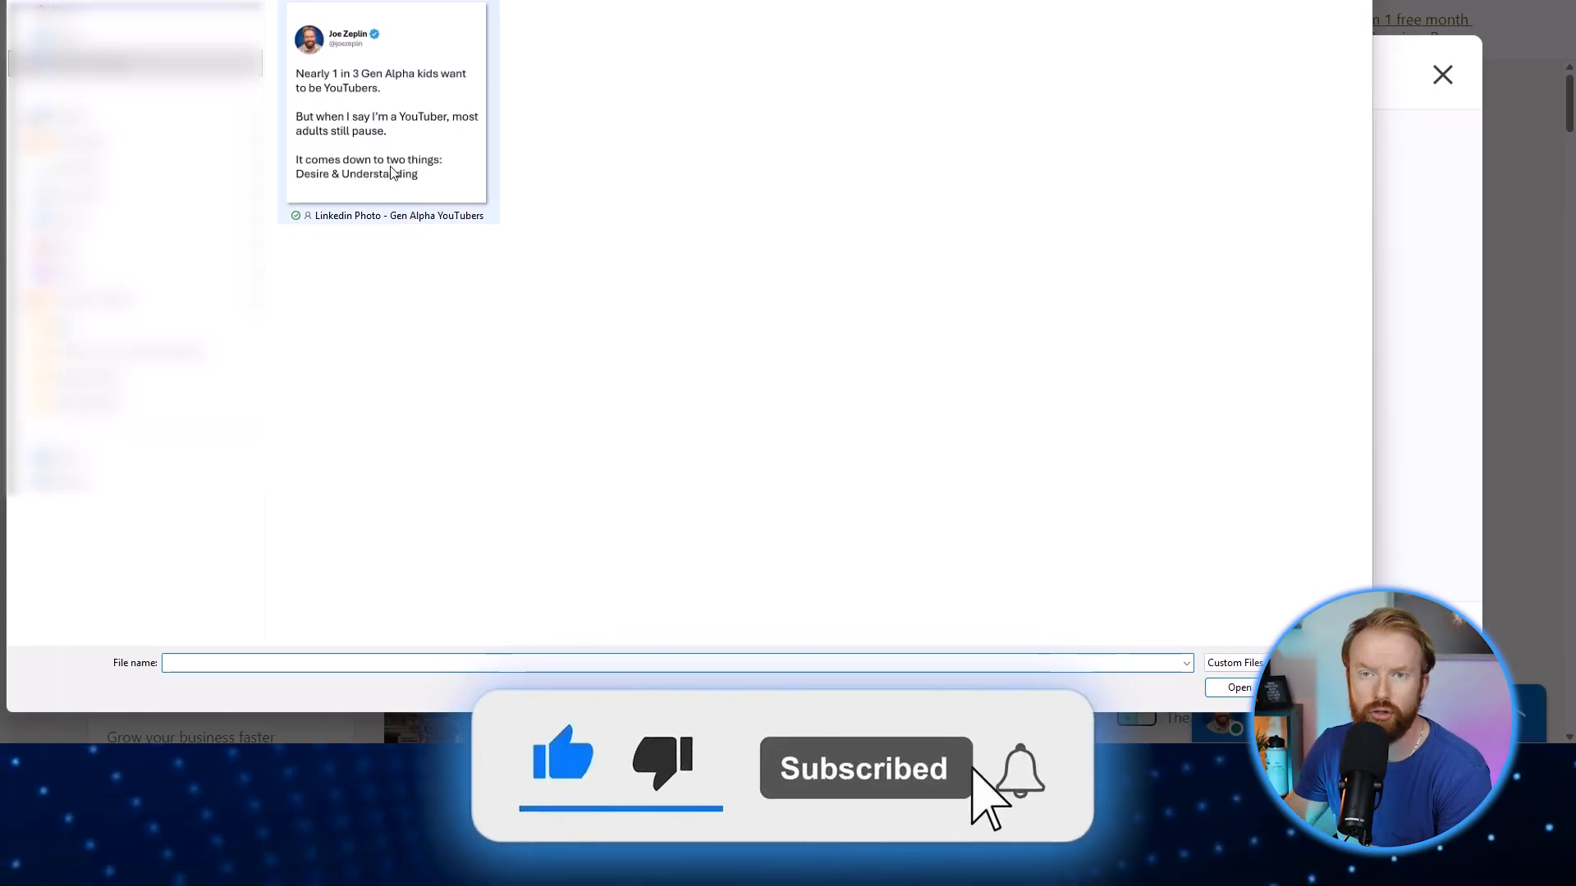
double_click(378, 123)
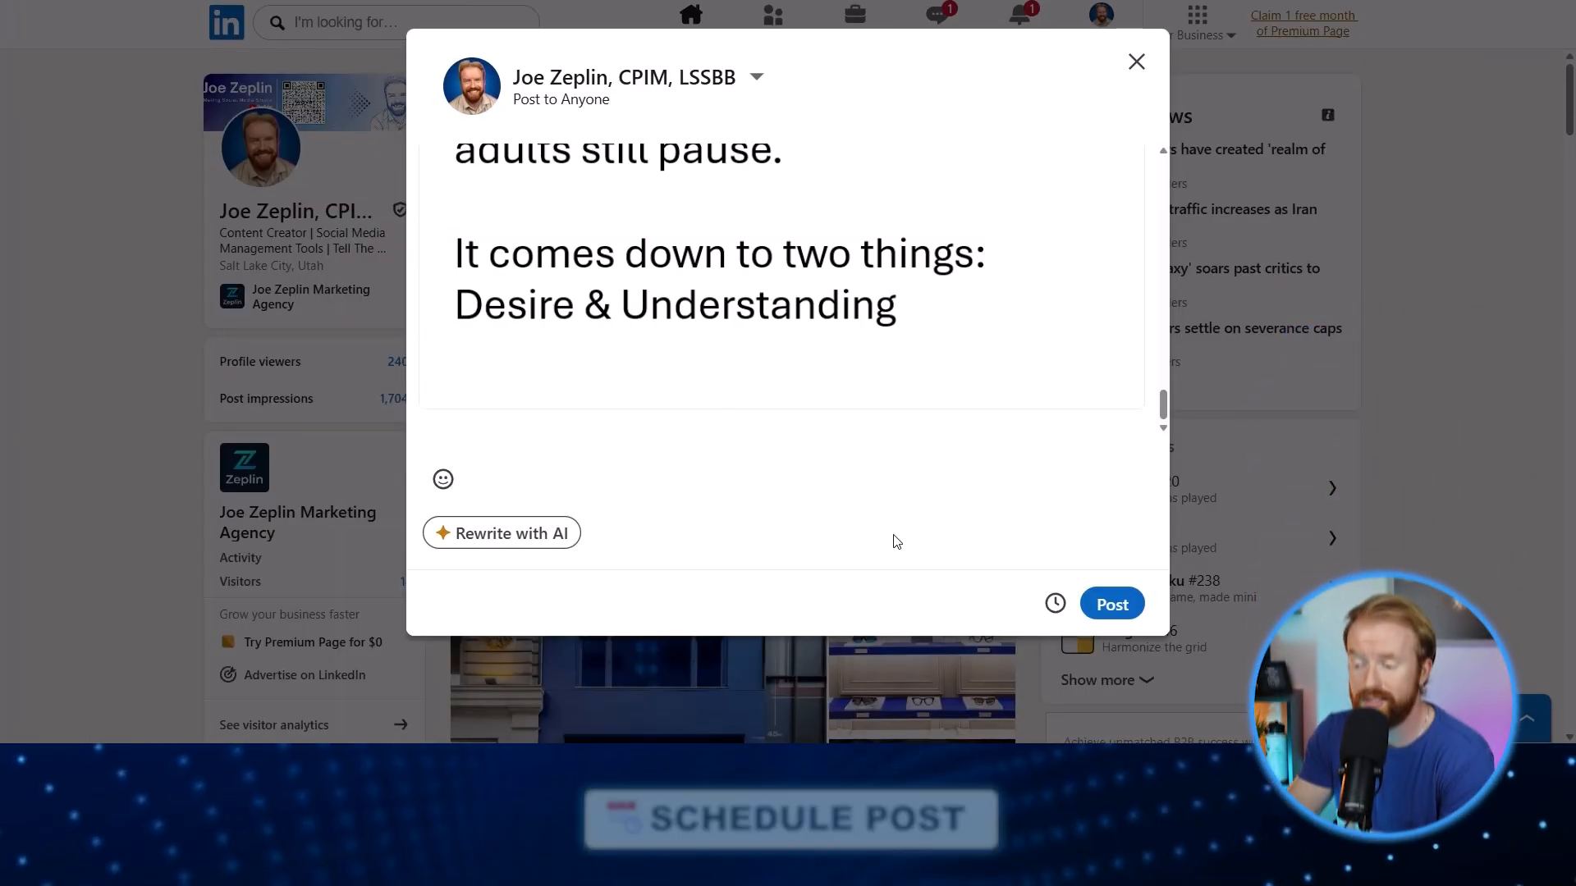
Schedule the post for 4/30/2026 at 12:00 PM
left_click(1054, 614)
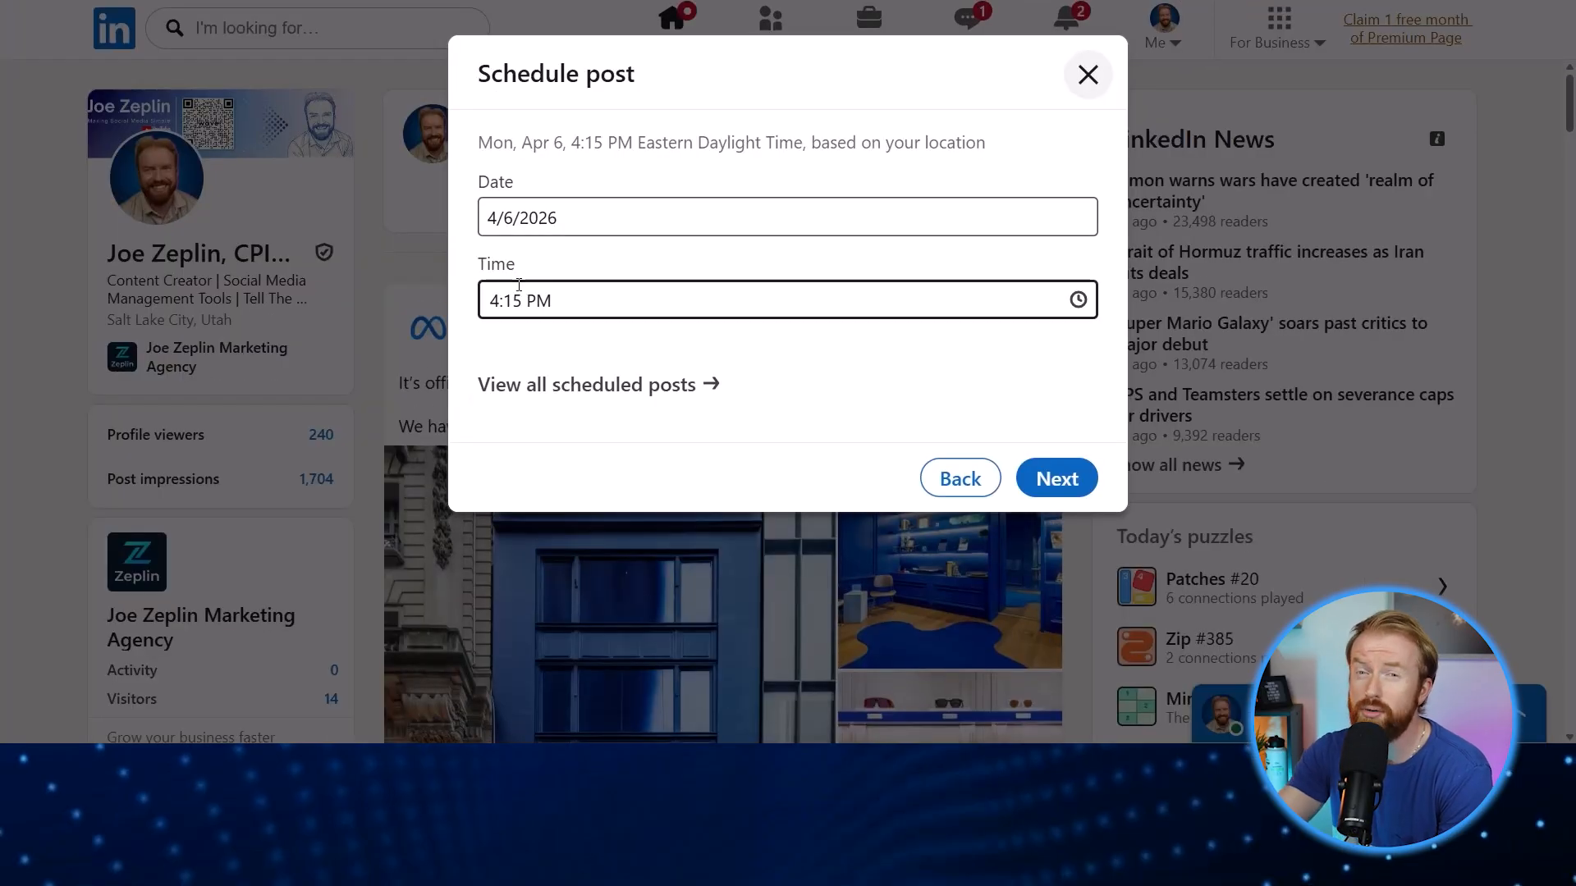
double_click(485, 184)
left_click(551, 218)
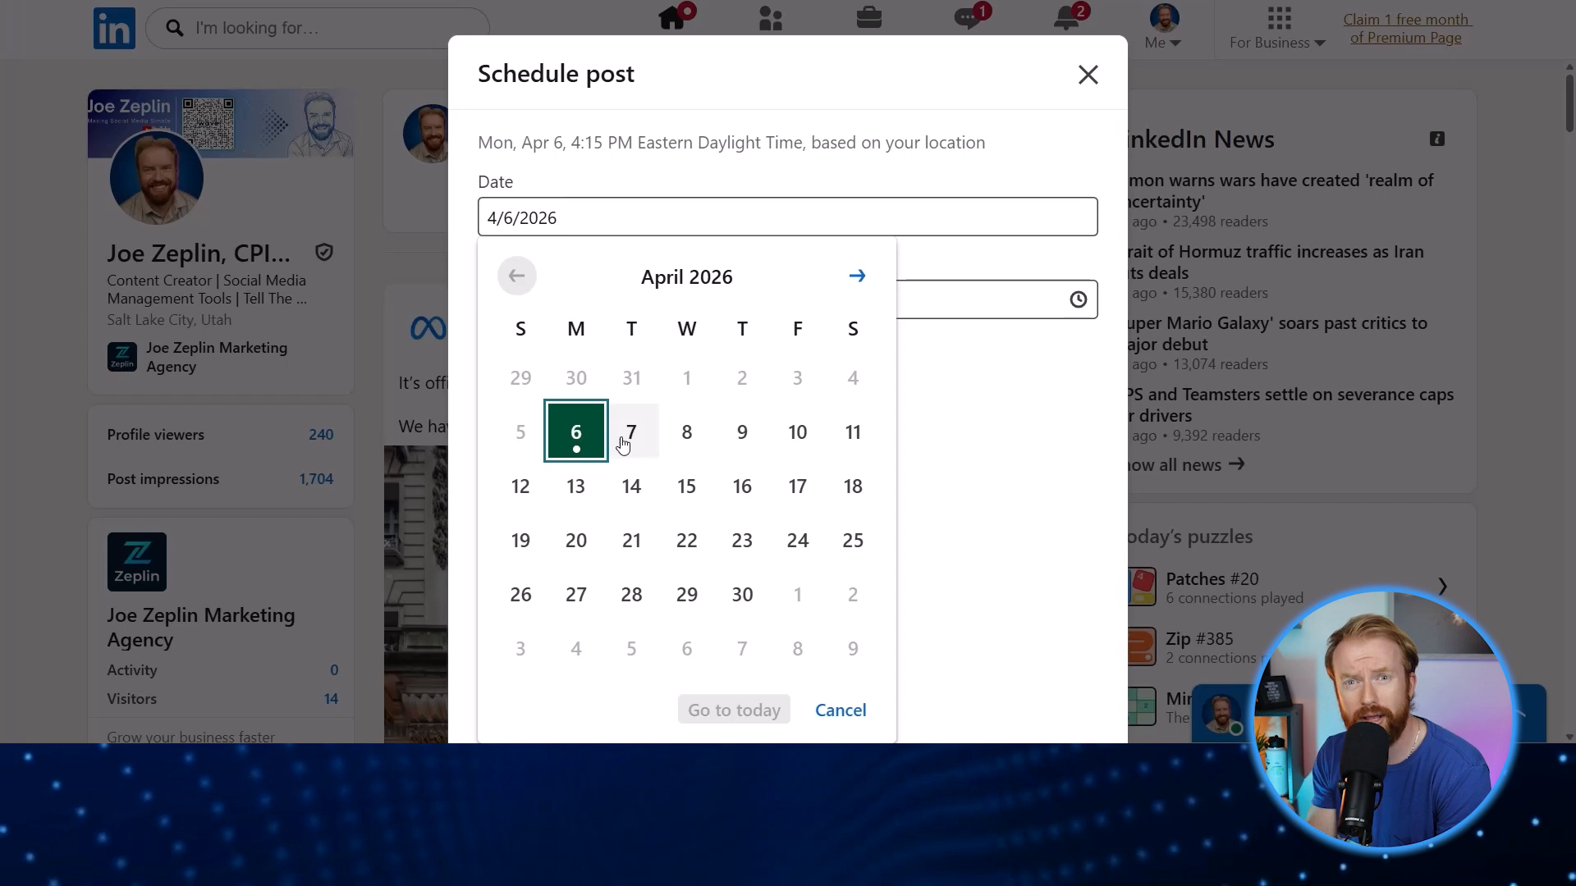
left_click(742, 594)
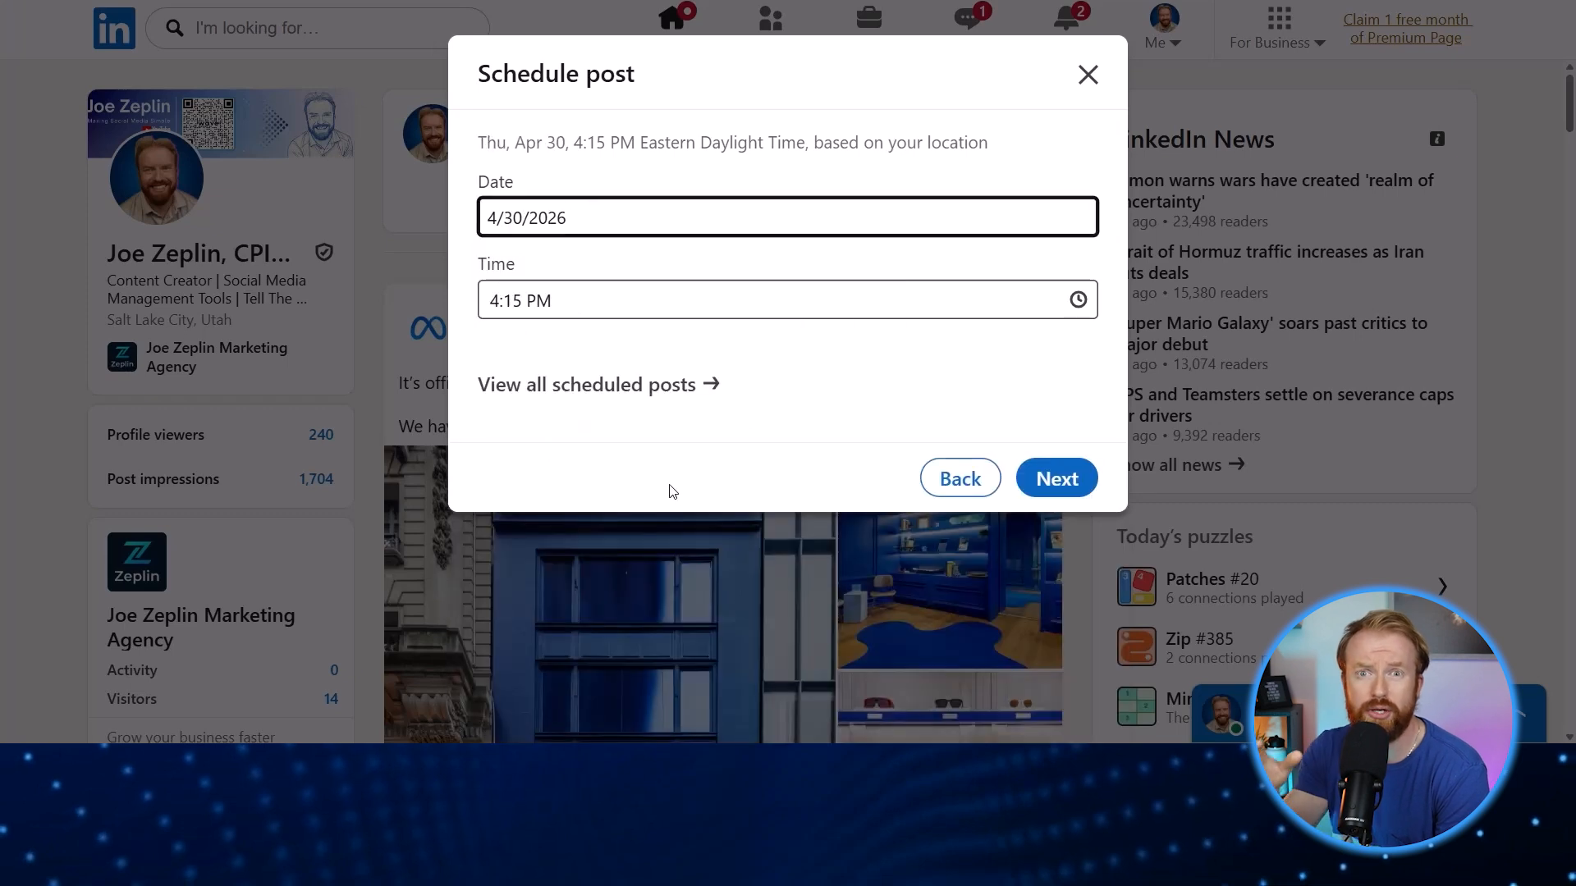
left_click(582, 302)
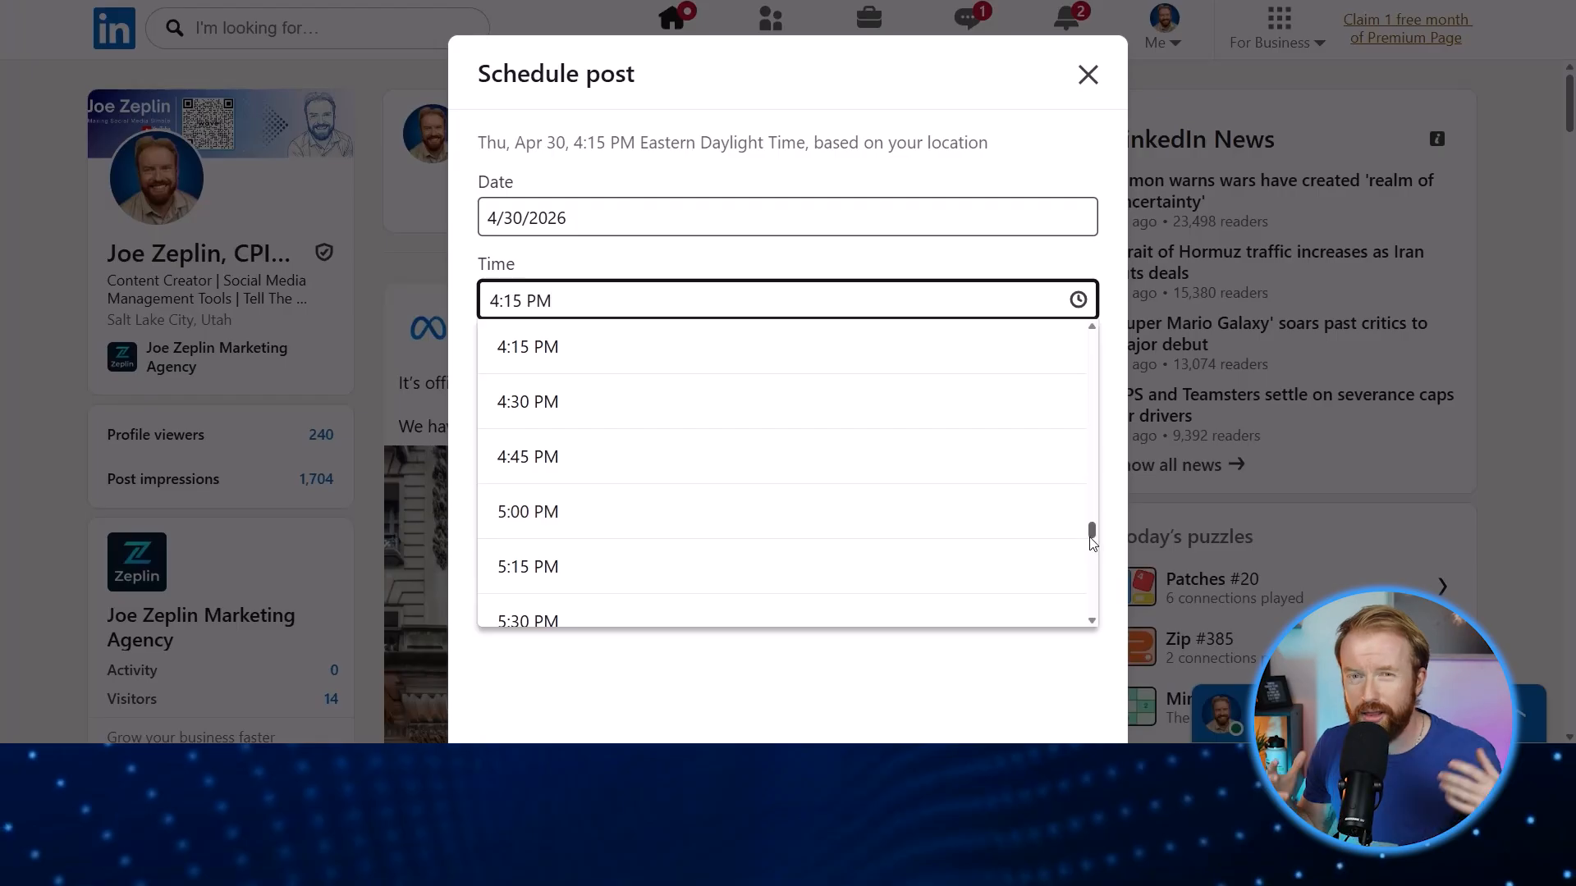
left_click_drag(1092, 535, 1083, 489)
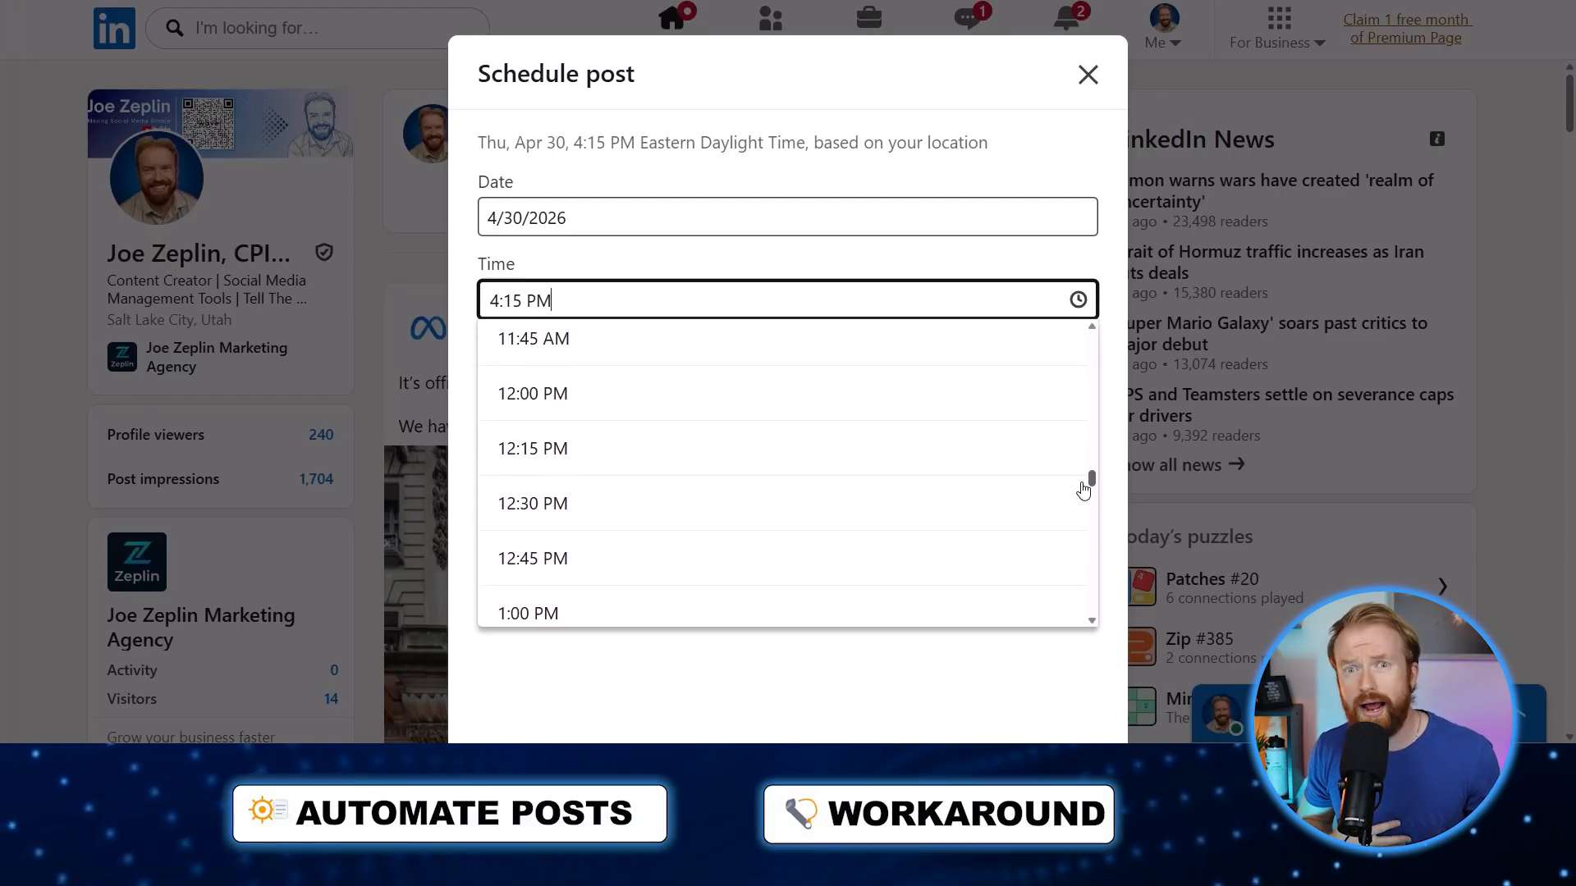
left_click(533, 399)
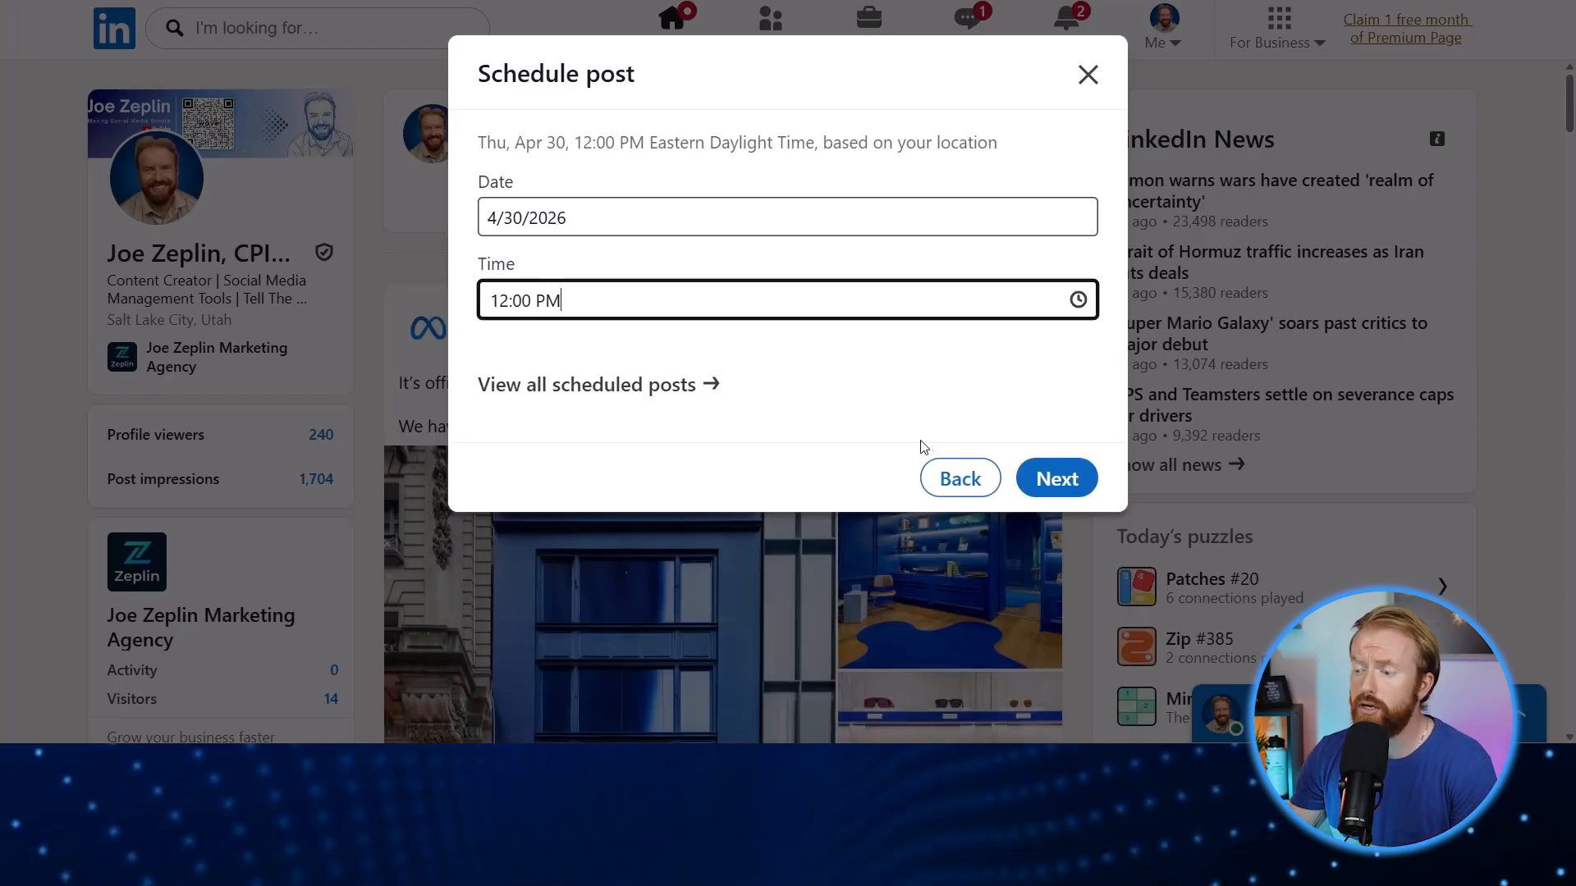
left_click(1046, 476)
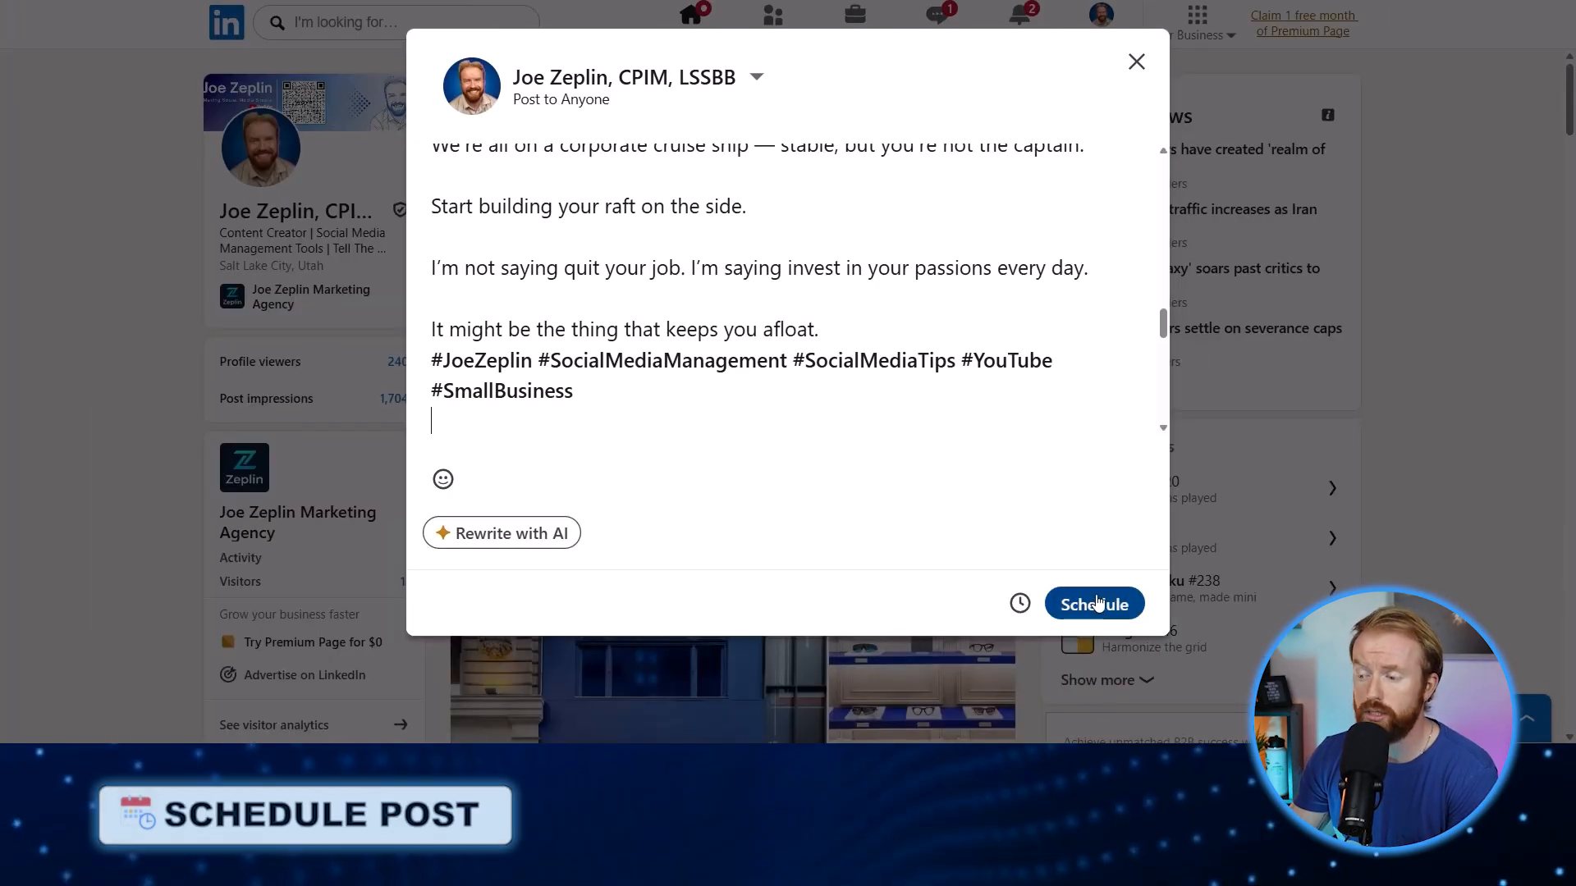
left_click(1096, 603)
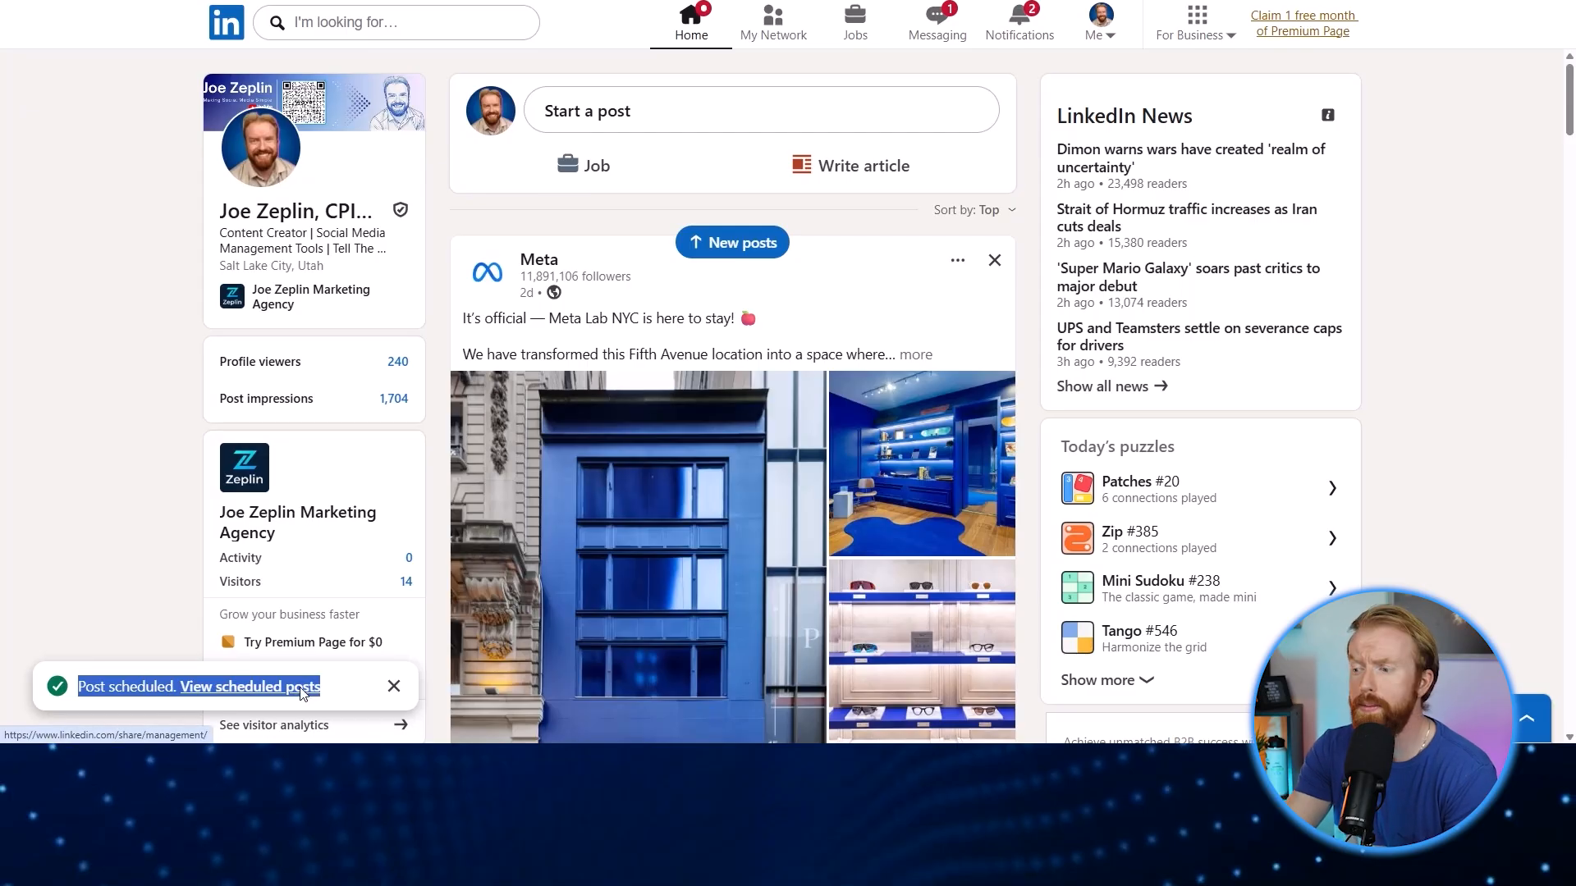
View the scheduled post and display the actions available for it
left_click(302, 692)
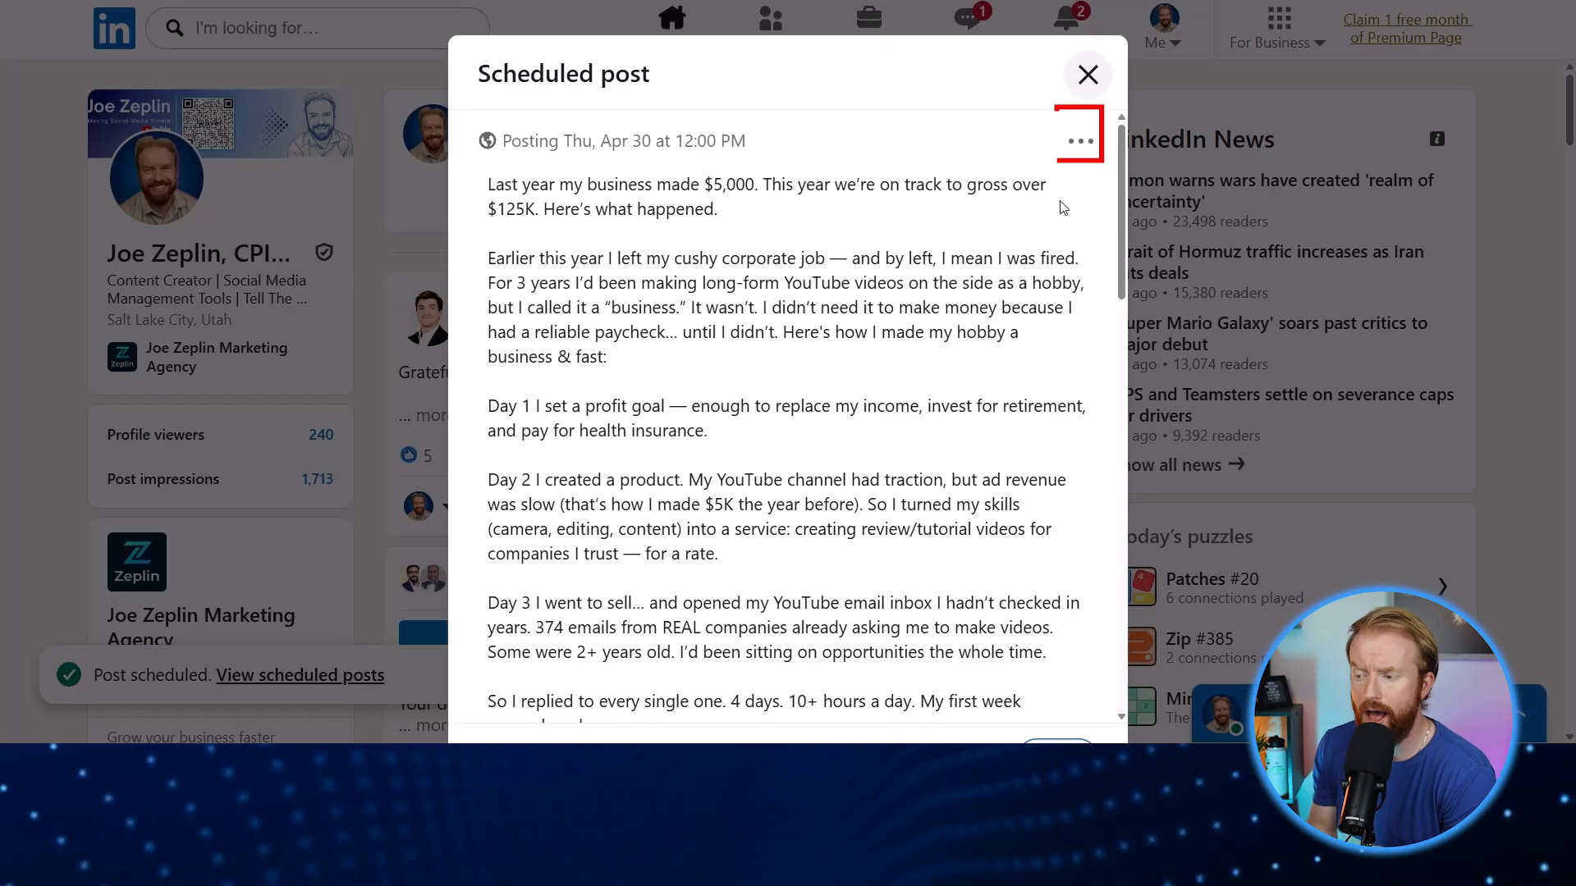
left_click(1080, 141)
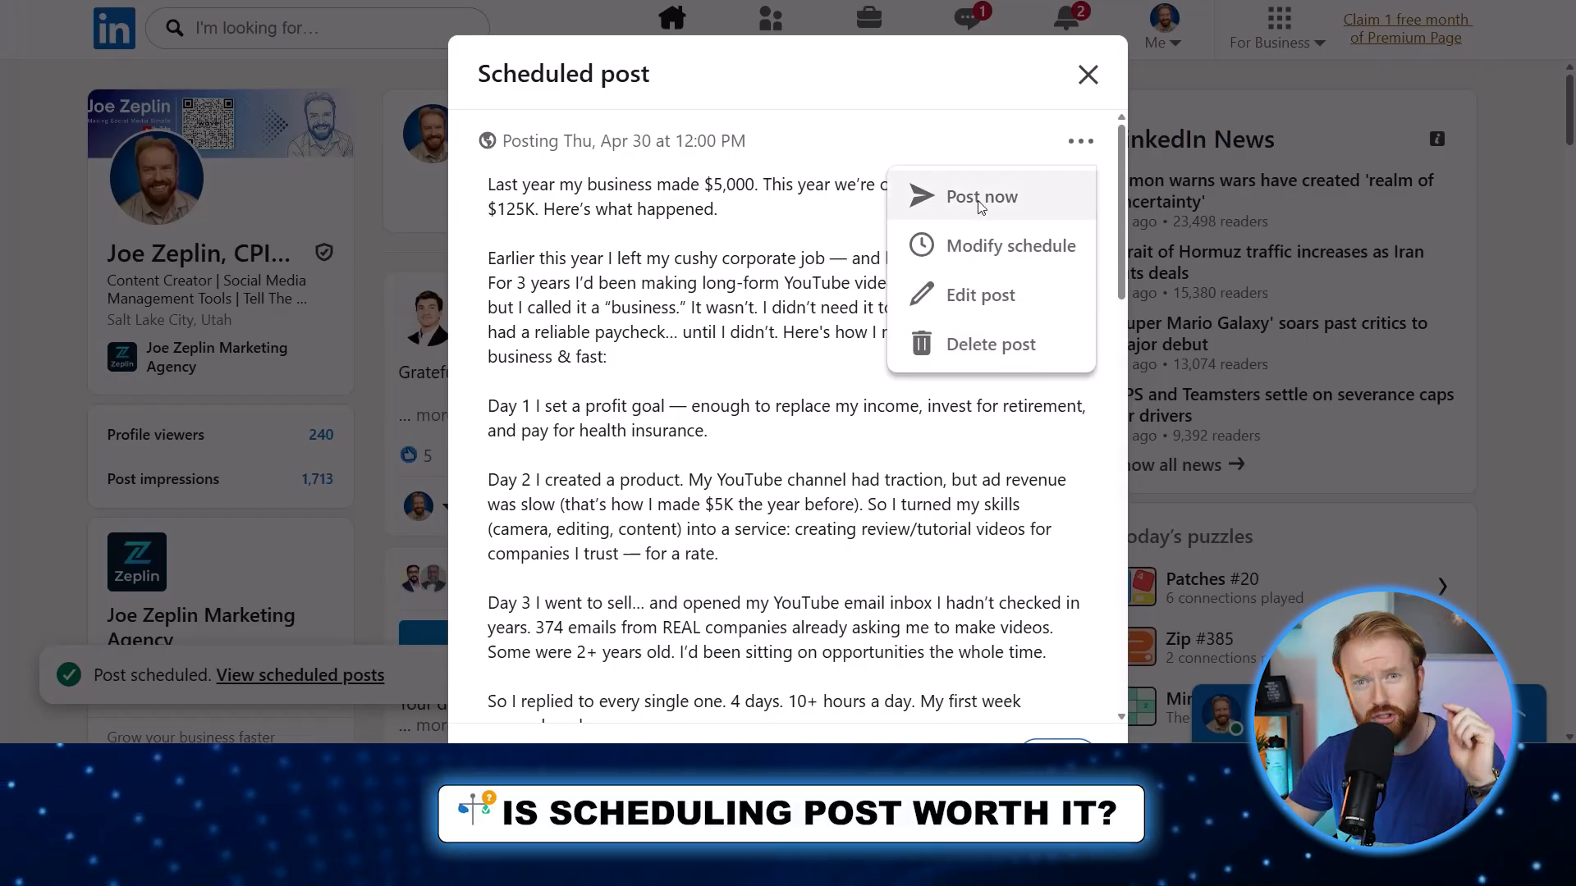
Switch to Viraly and review the posts planned in the June 2026 calendar through the end of the month
key("ctrl+Tab")
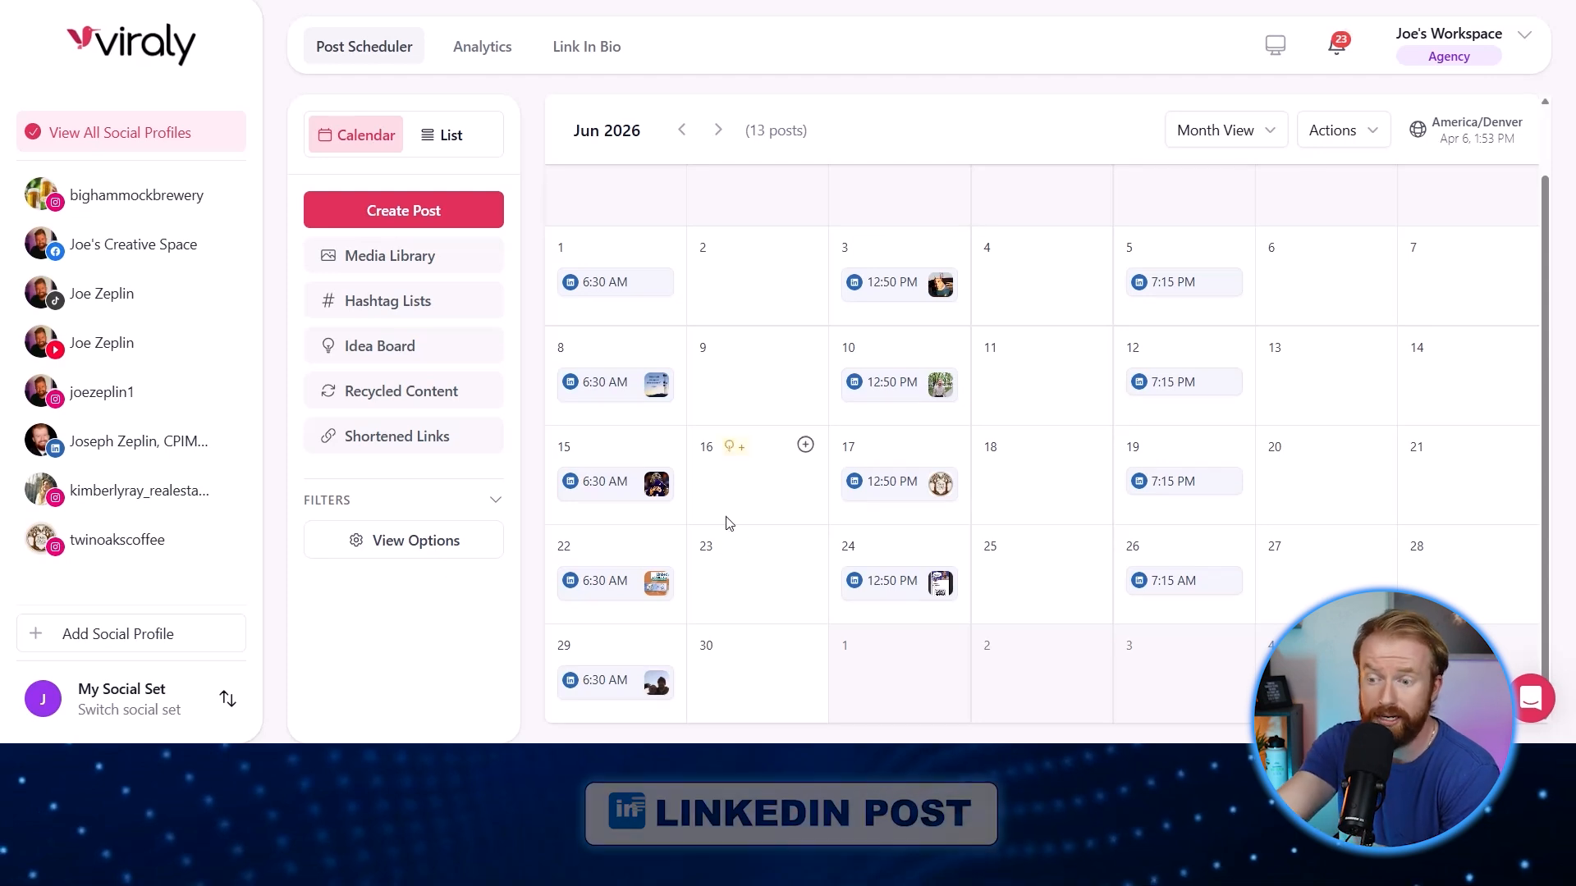
left_click(718, 129)
left_click(681, 131)
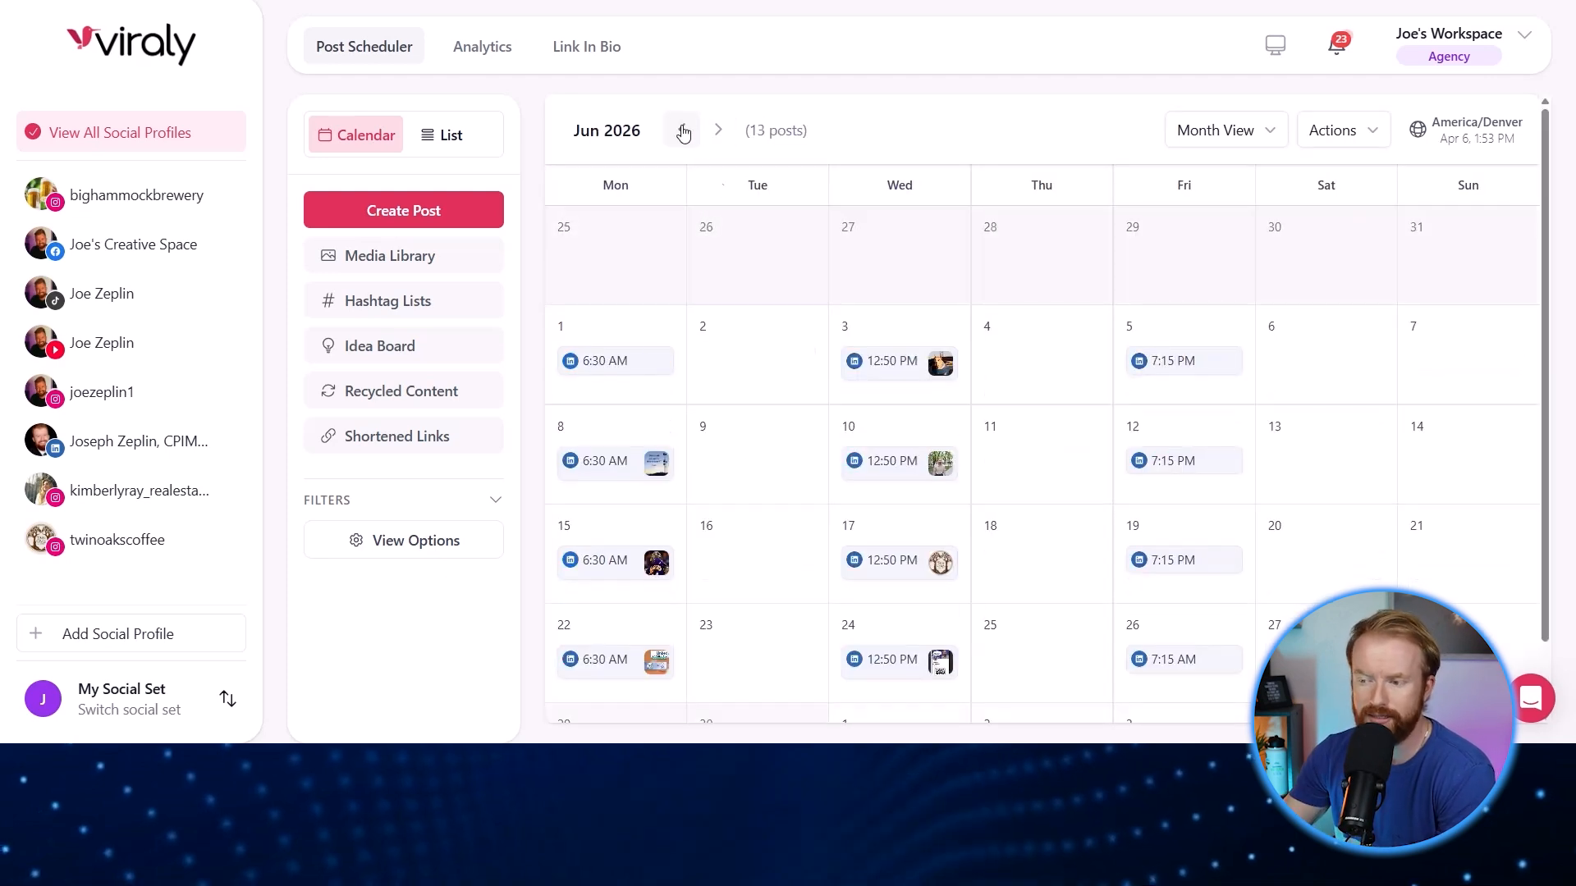
scroll(623, 681, "down", 1)
mouse_move(620, 683)
left_click(833, 716)
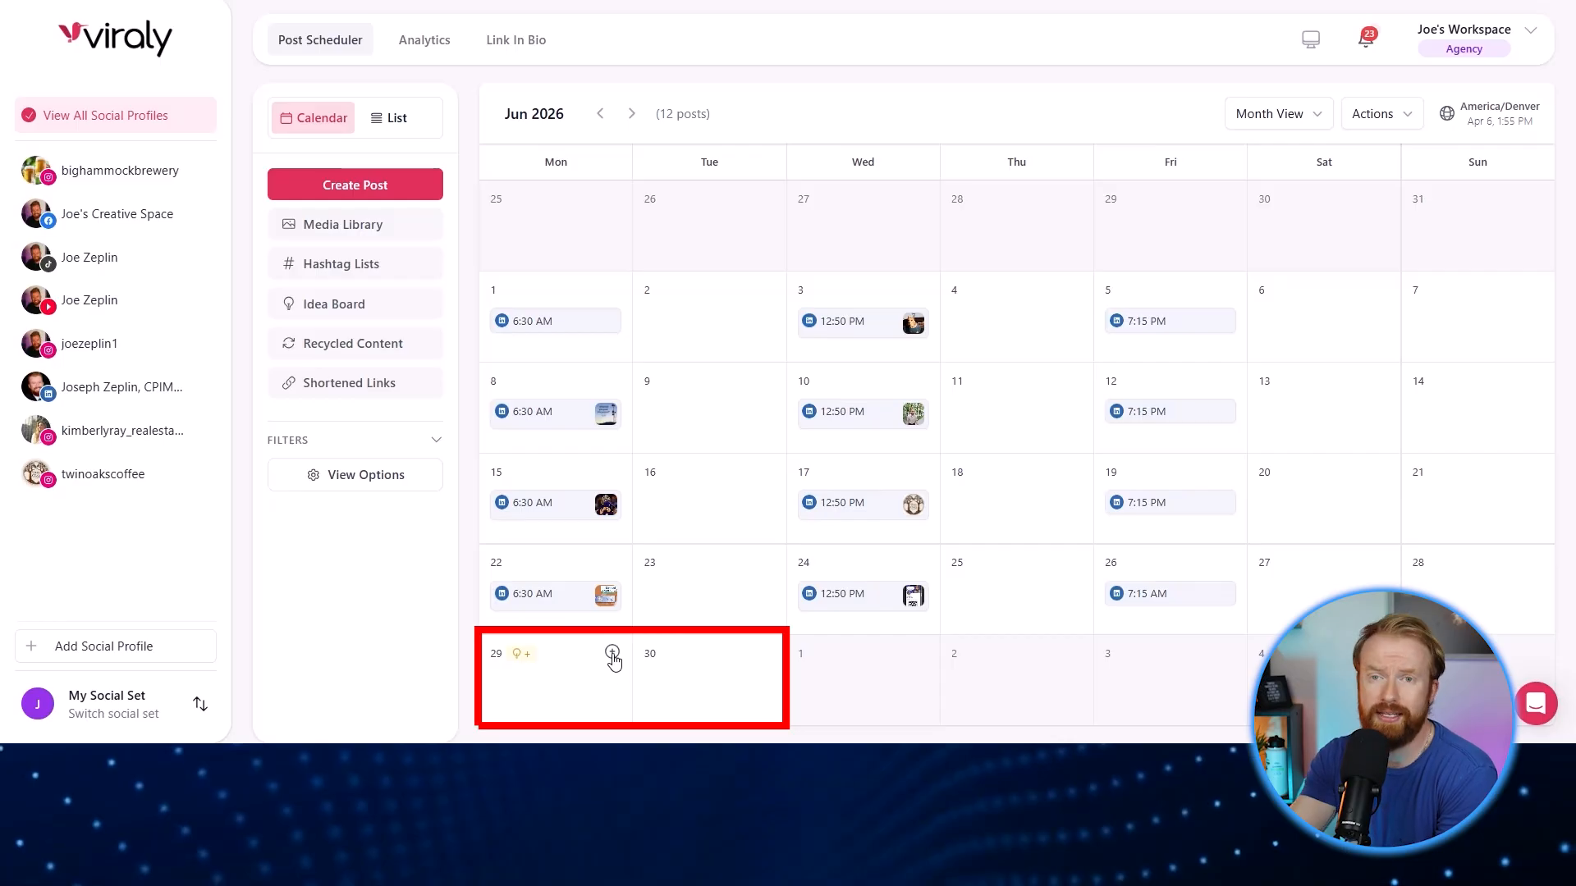
Create a LinkedIn post for June 30, 2026, with the prepared caption beginning "Last year my business made $5,000", and check its preview
left_click(612, 654)
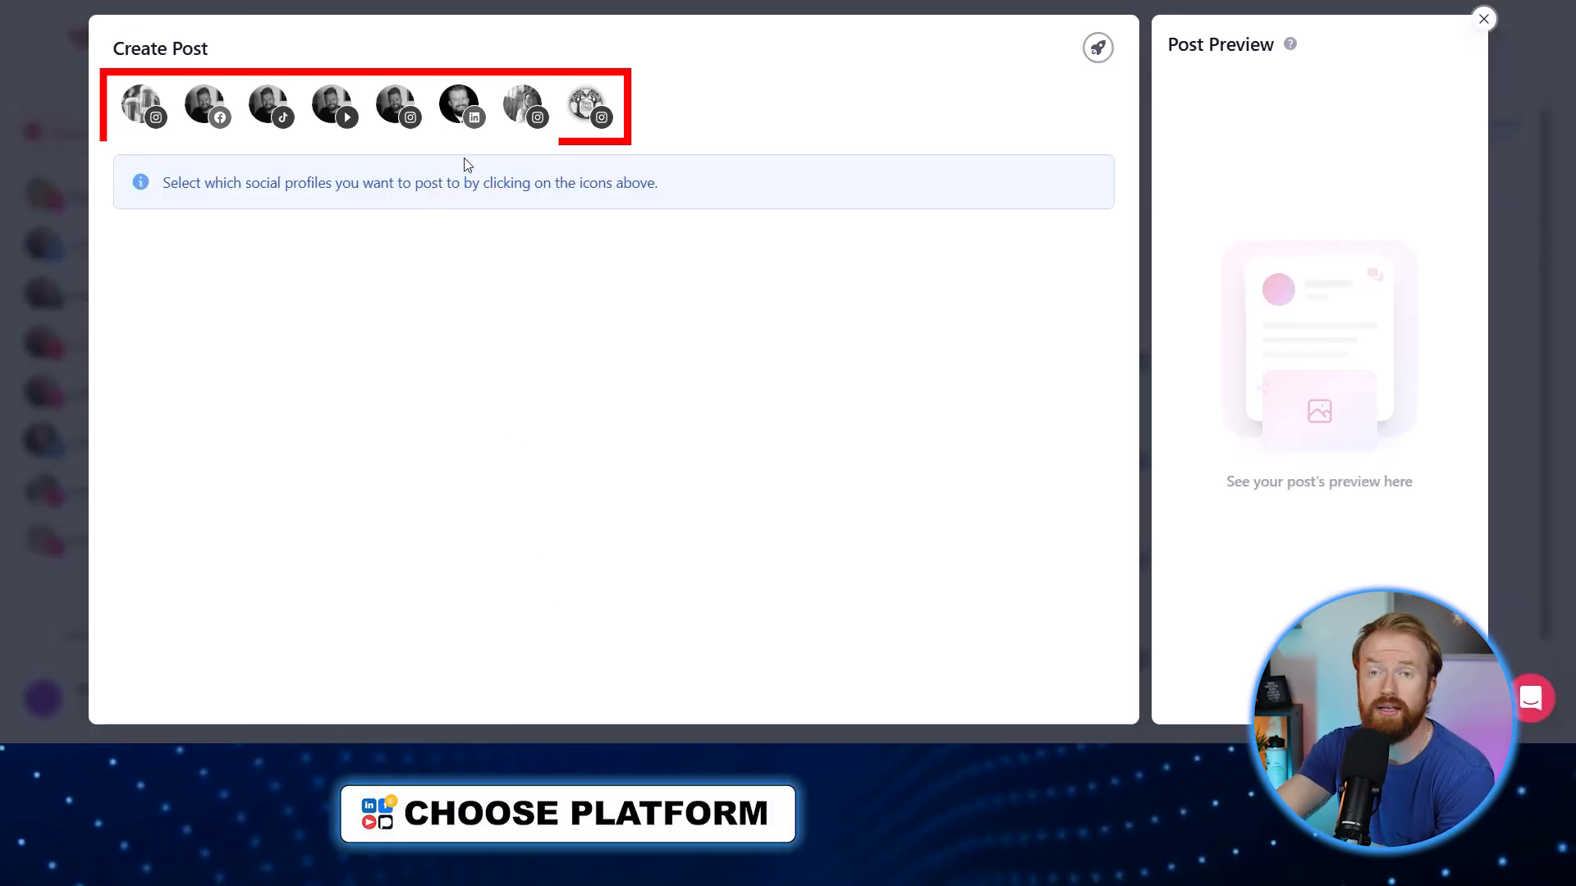
left_click(464, 111)
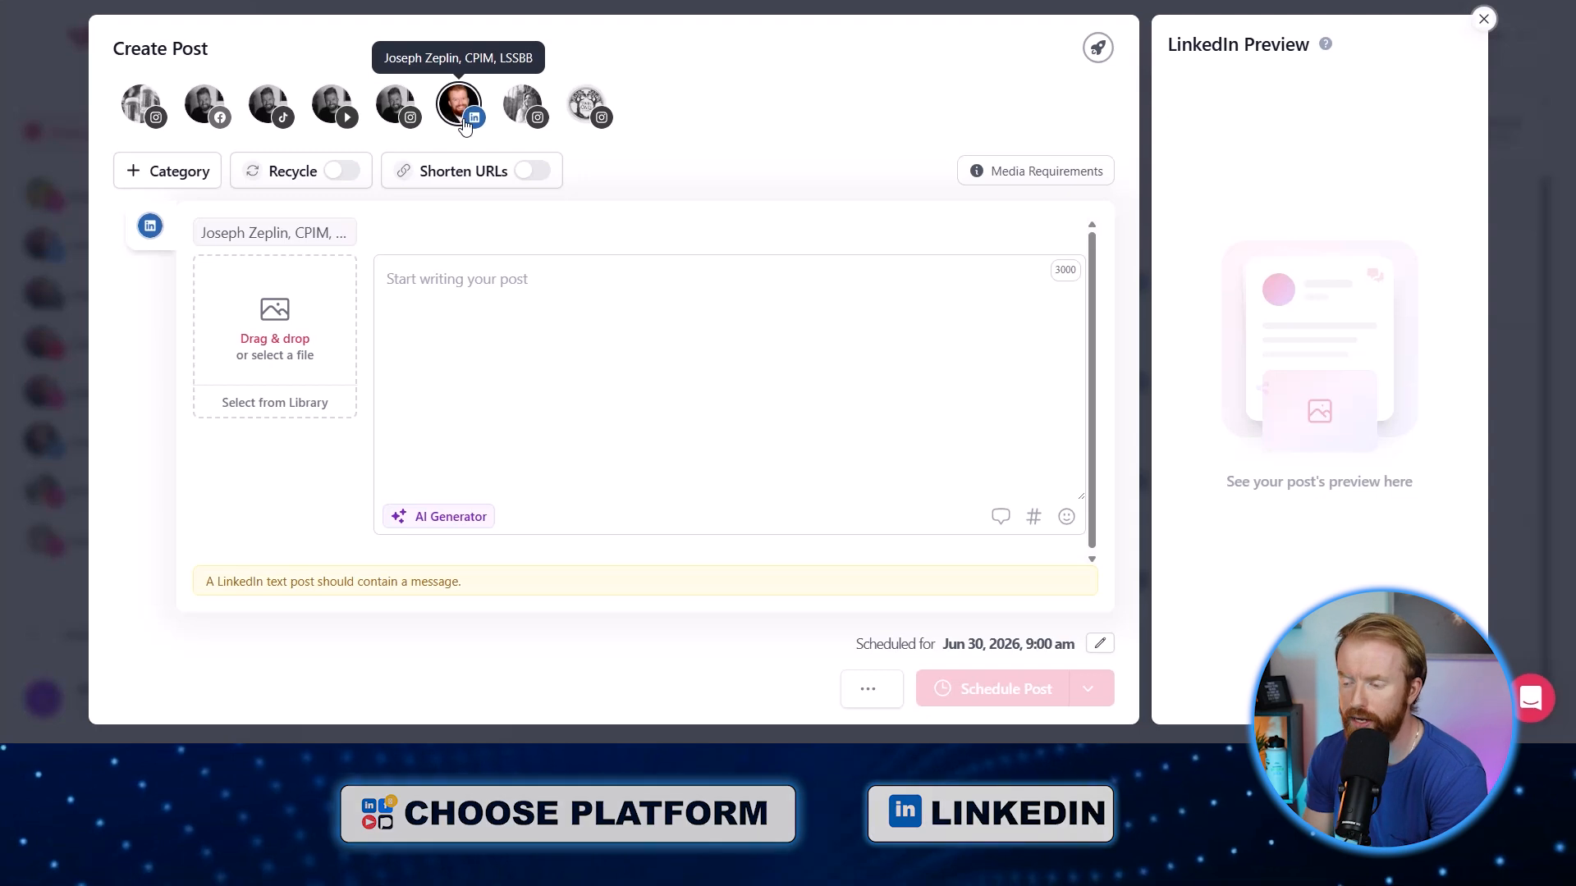
right_click(449, 279)
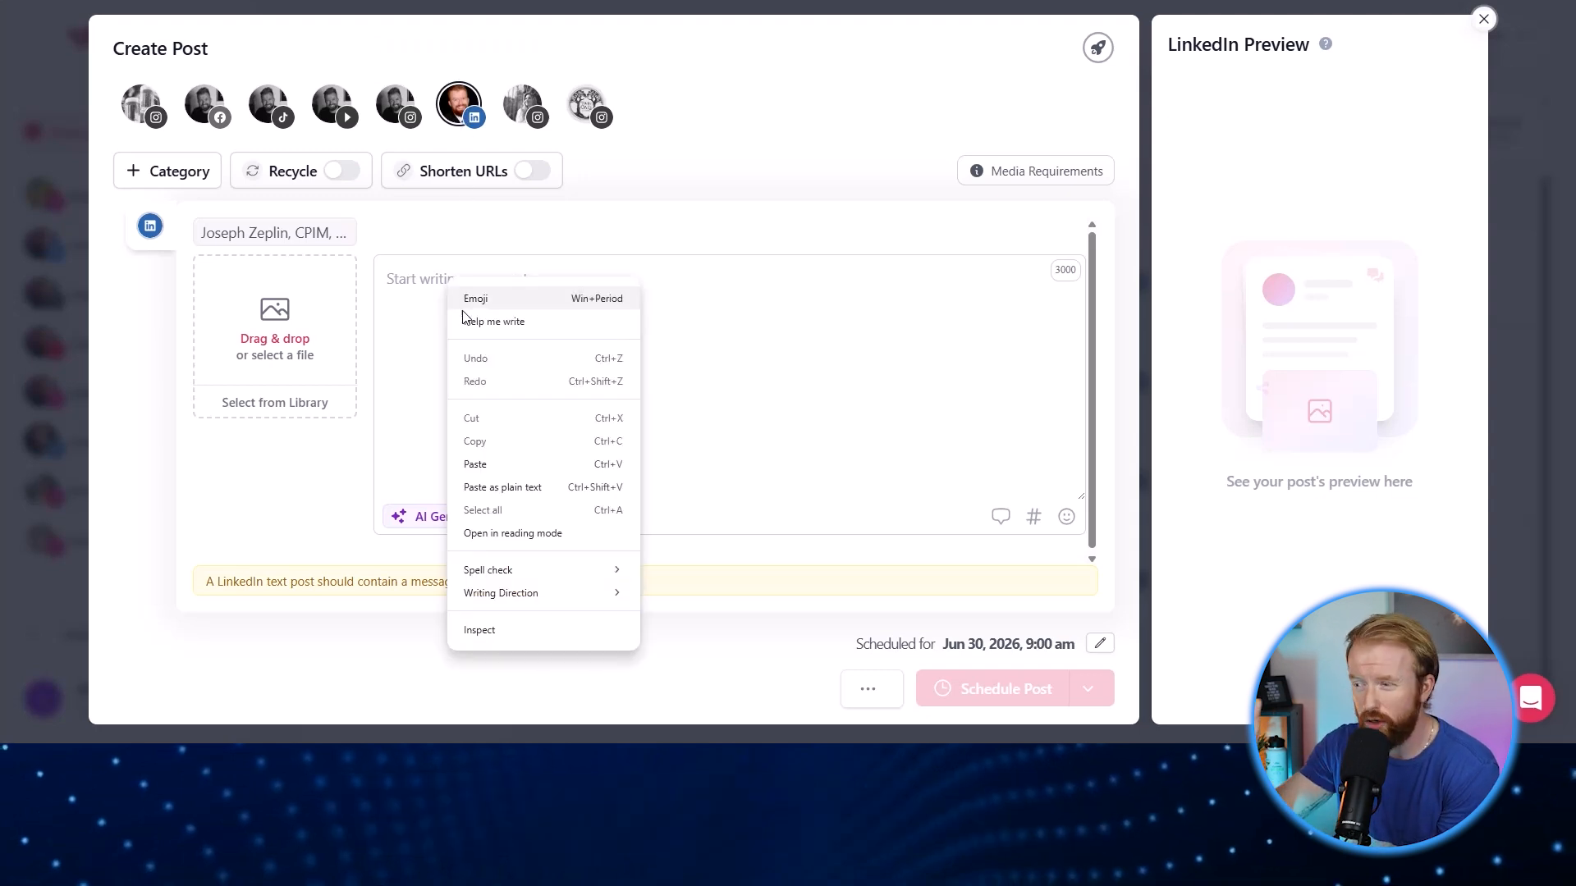
left_click(495, 460)
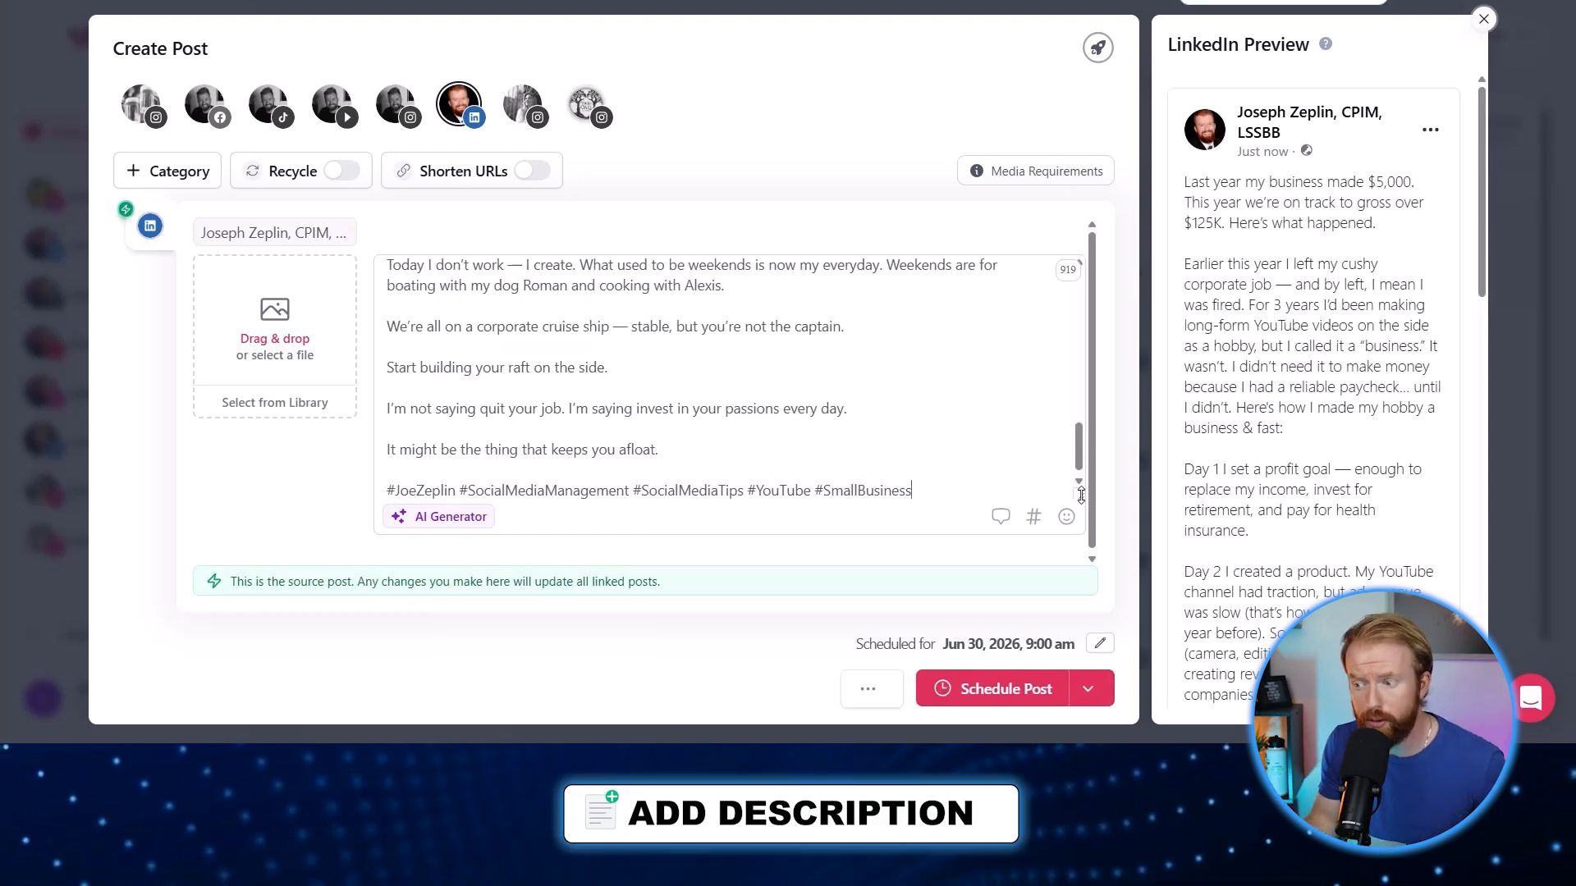
scroll(1054, 525, "up", 10)
left_click_drag(1184, 182, 1378, 236)
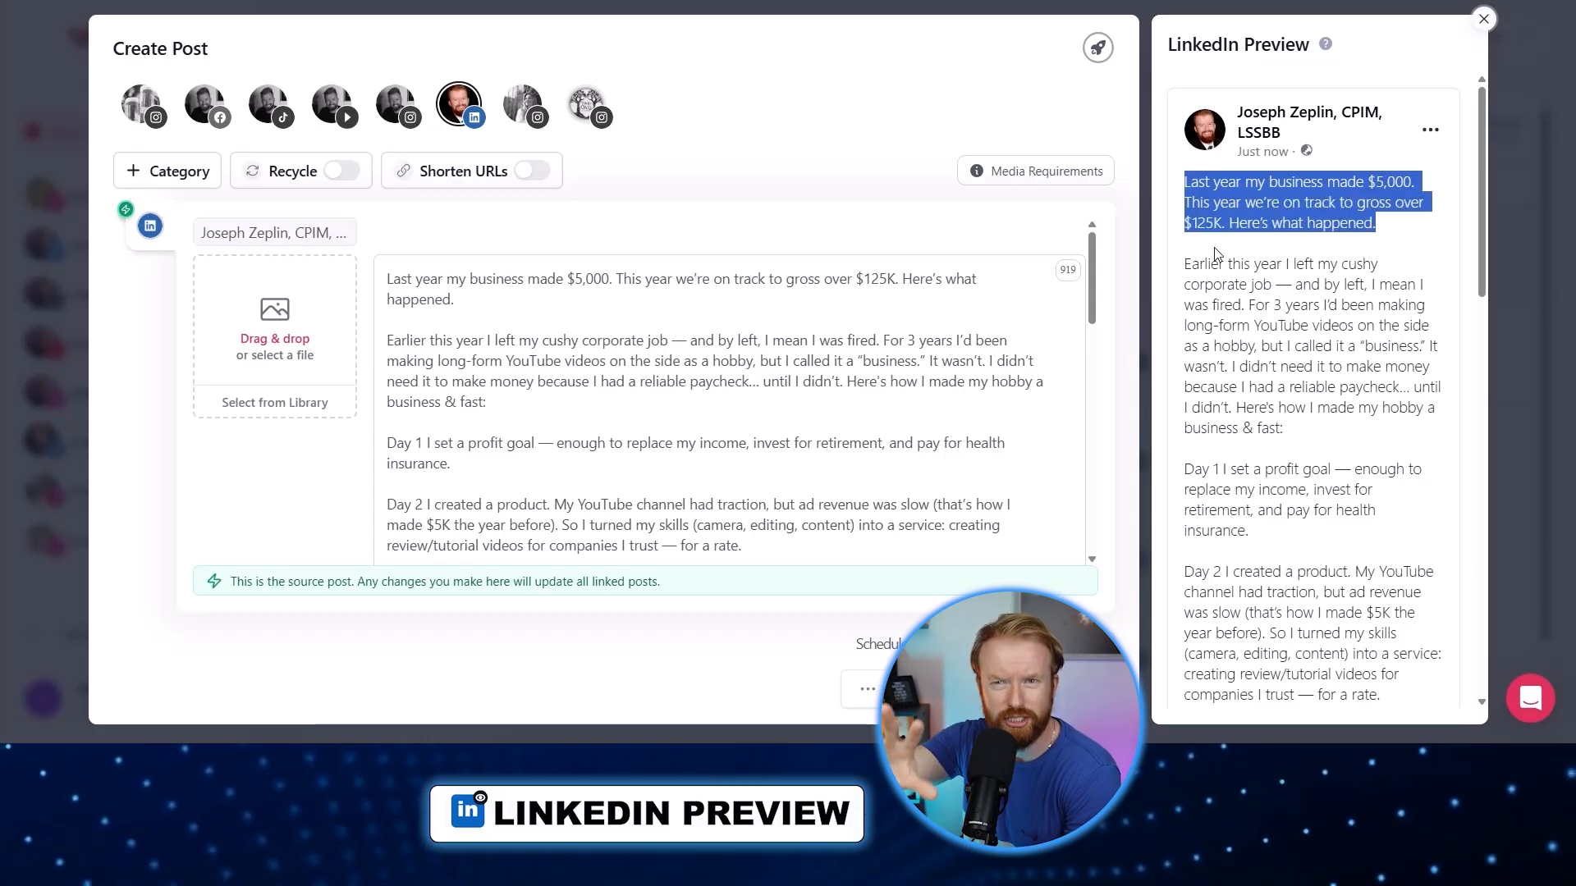
Upload the image Linkedin Photo - Gen Alpha YouTubers to the post and check it in the LinkedIn preview
left_click(277, 322)
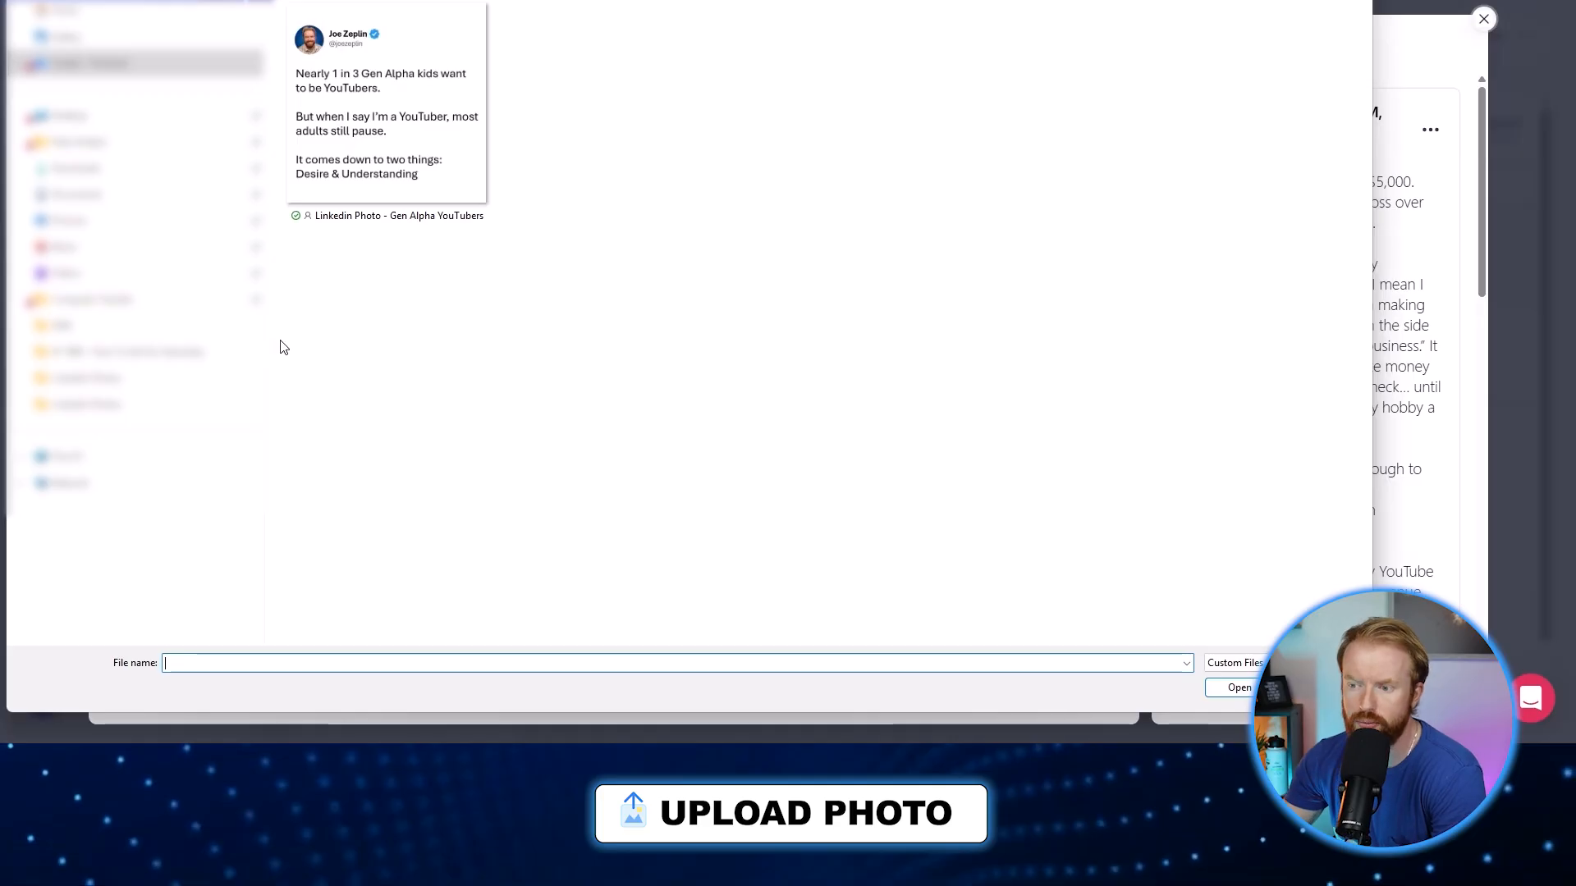
double_click(368, 242)
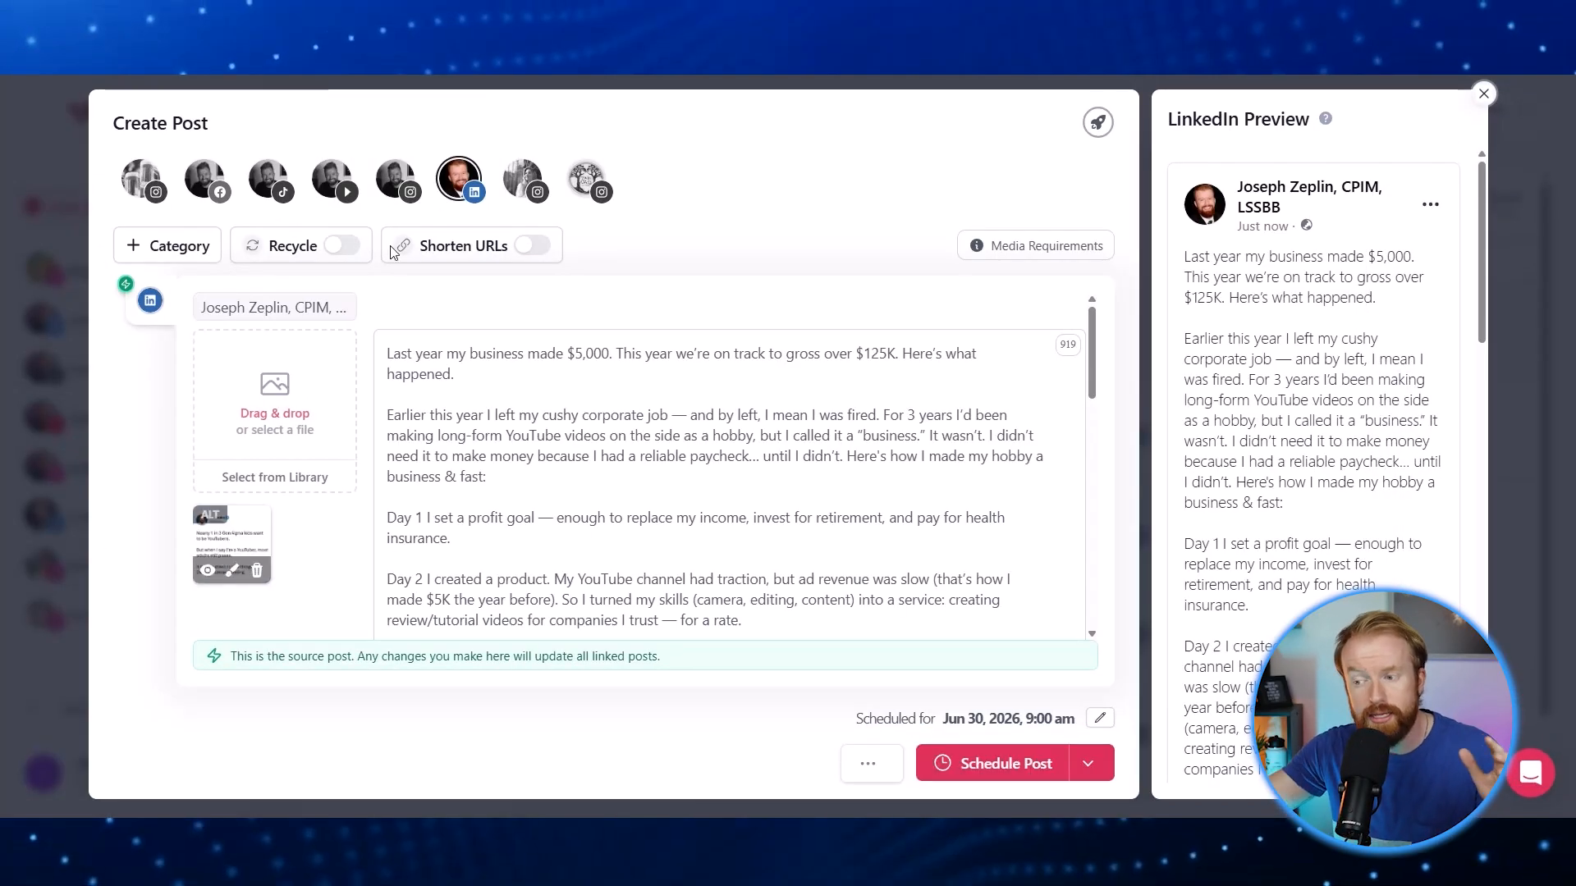
left_click_drag(1480, 335, 1480, 765)
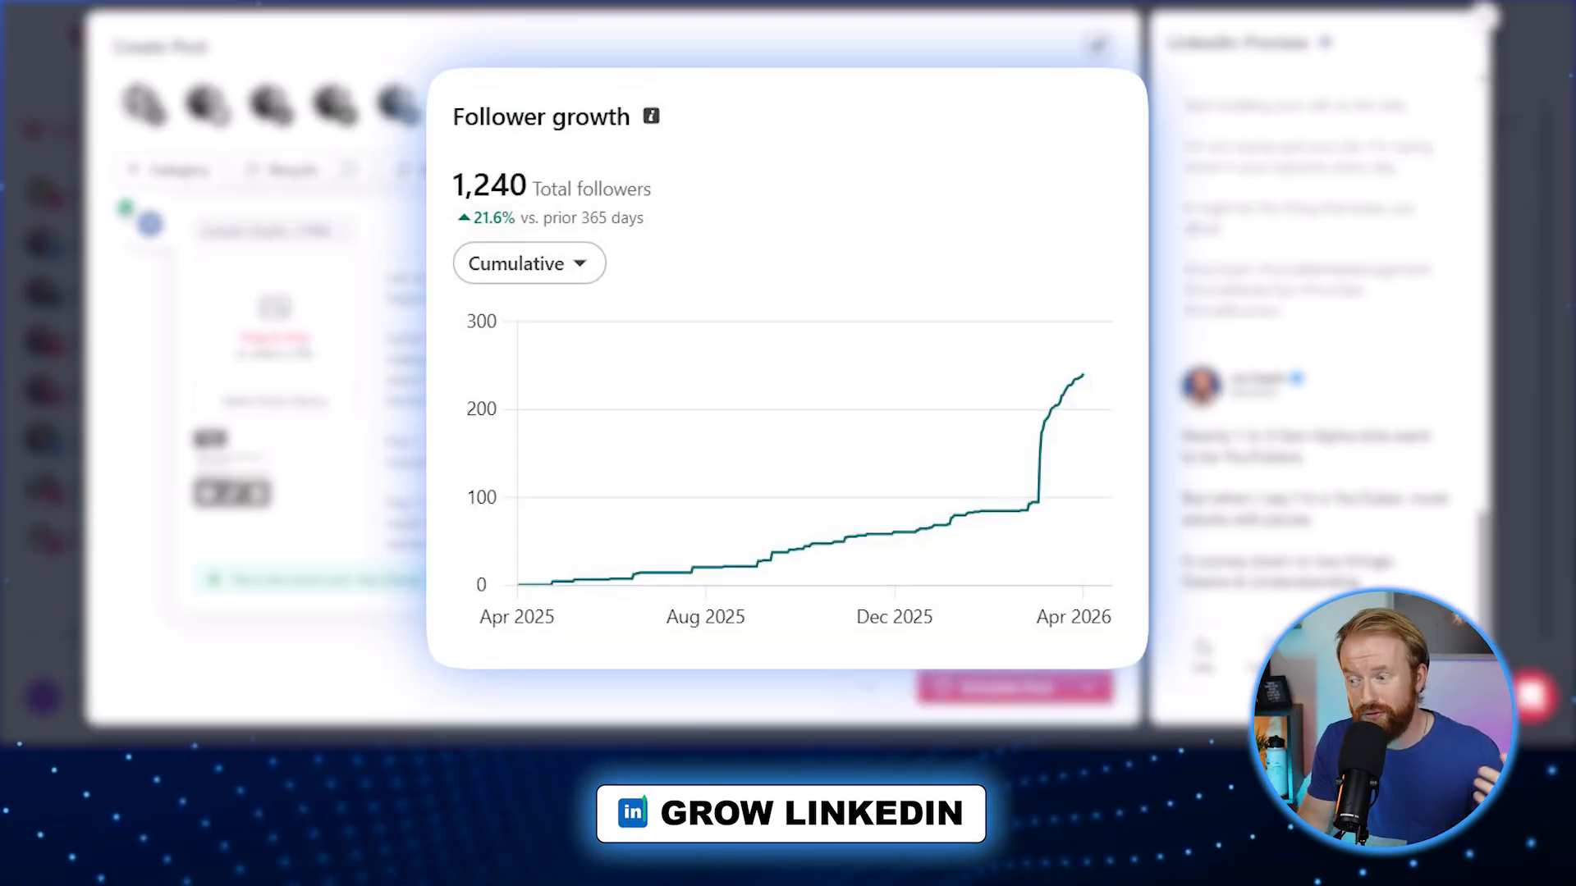
Add the first comment "Learn how to make your hobby a business - start here!" followed by the copied YouTube channel link
scroll(657, 394, "down", 6)
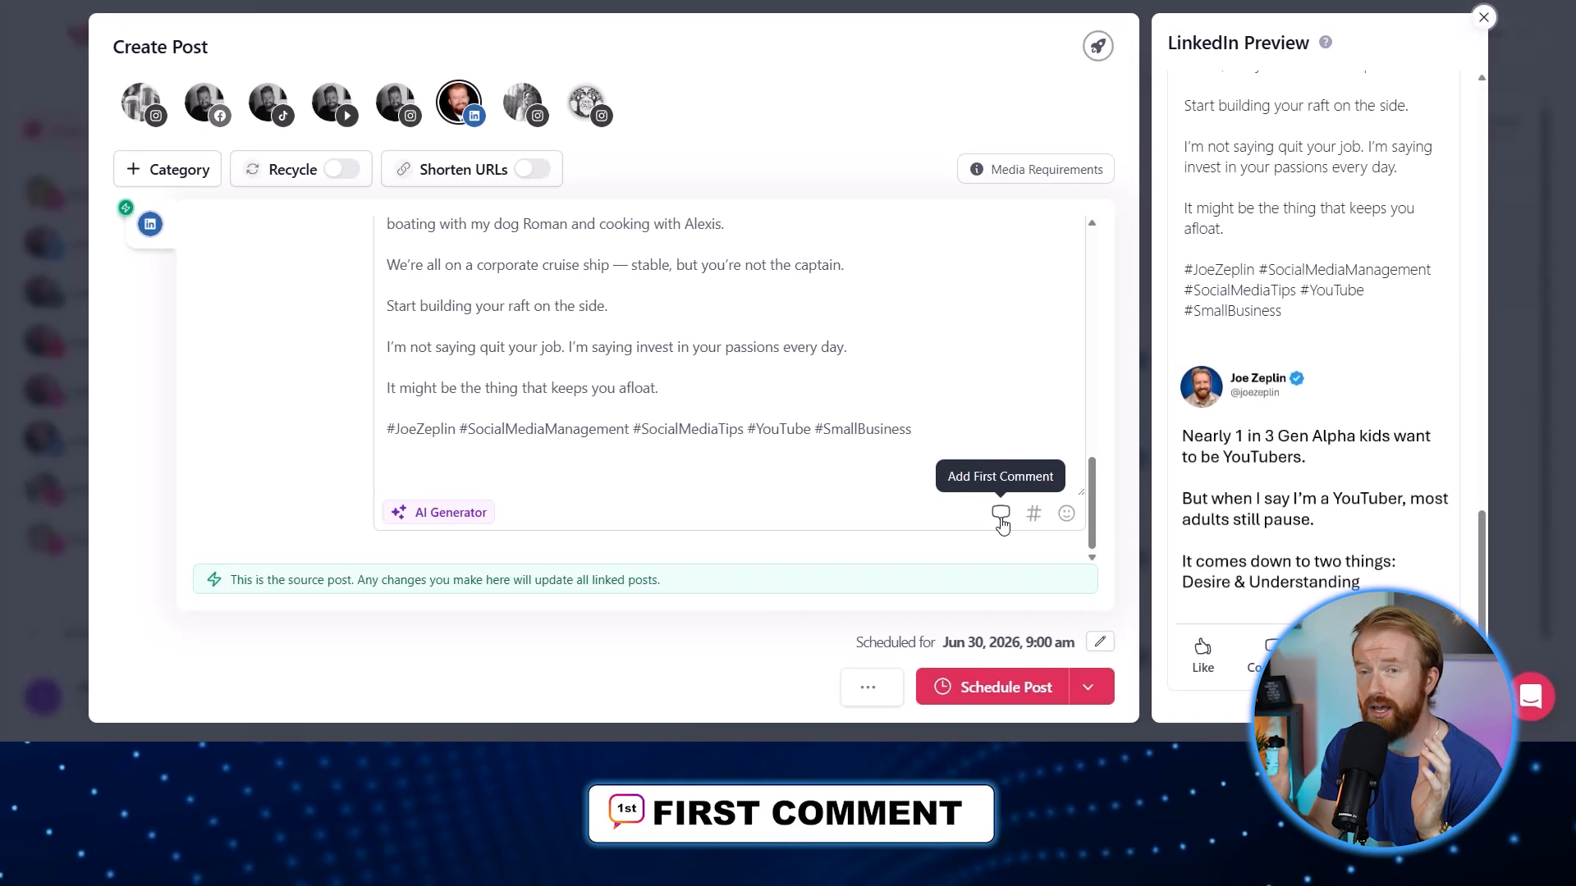
left_click(1001, 515)
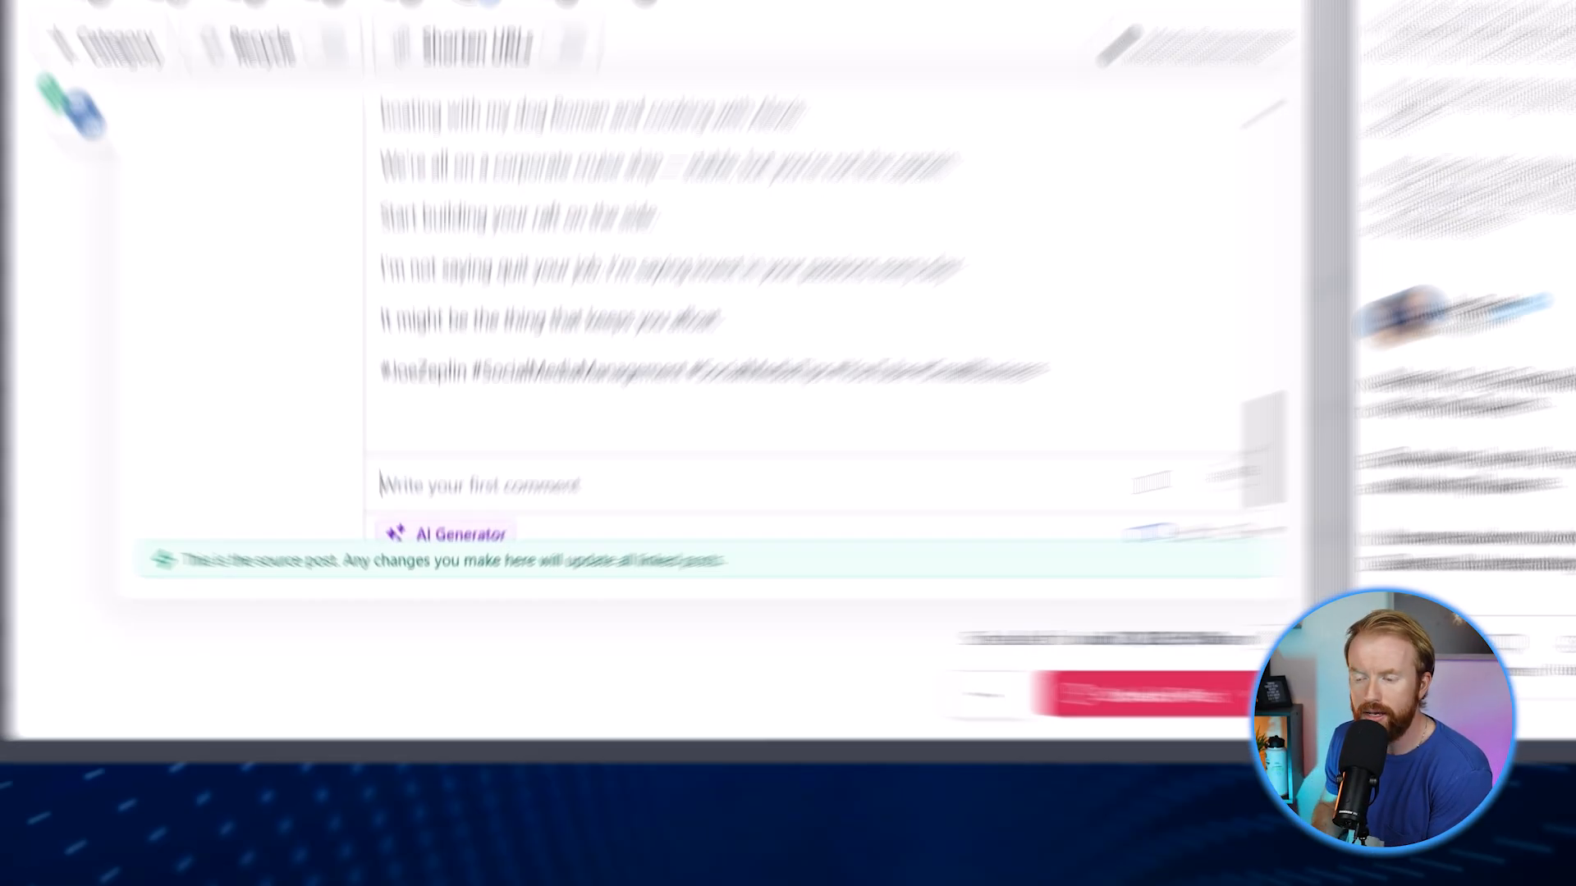
type("Learn how to make y")
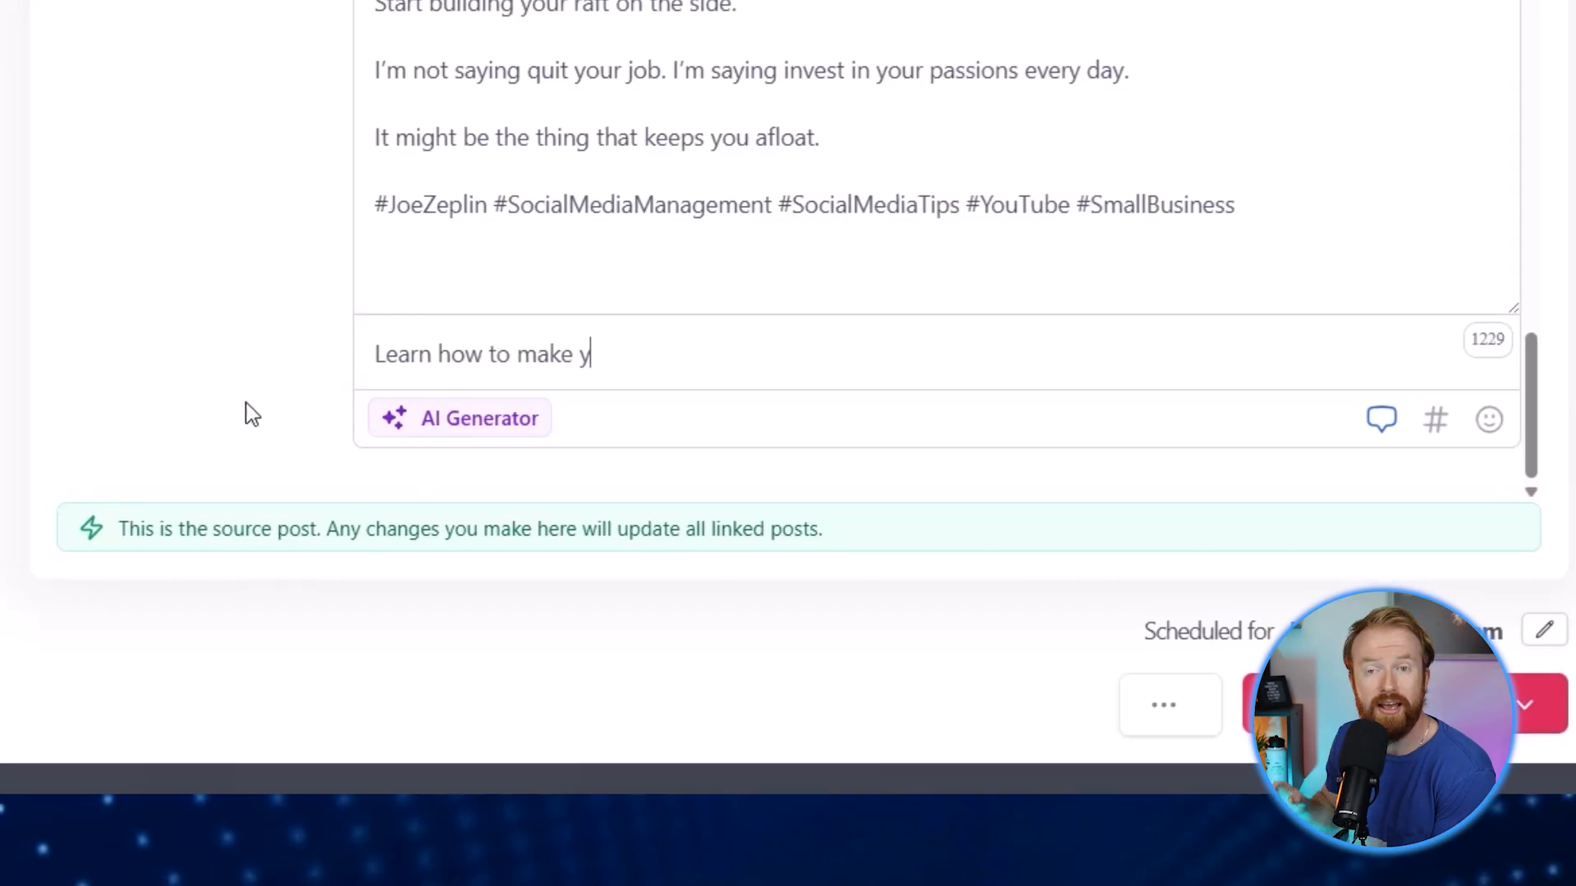
type("our hobby a business - start ")
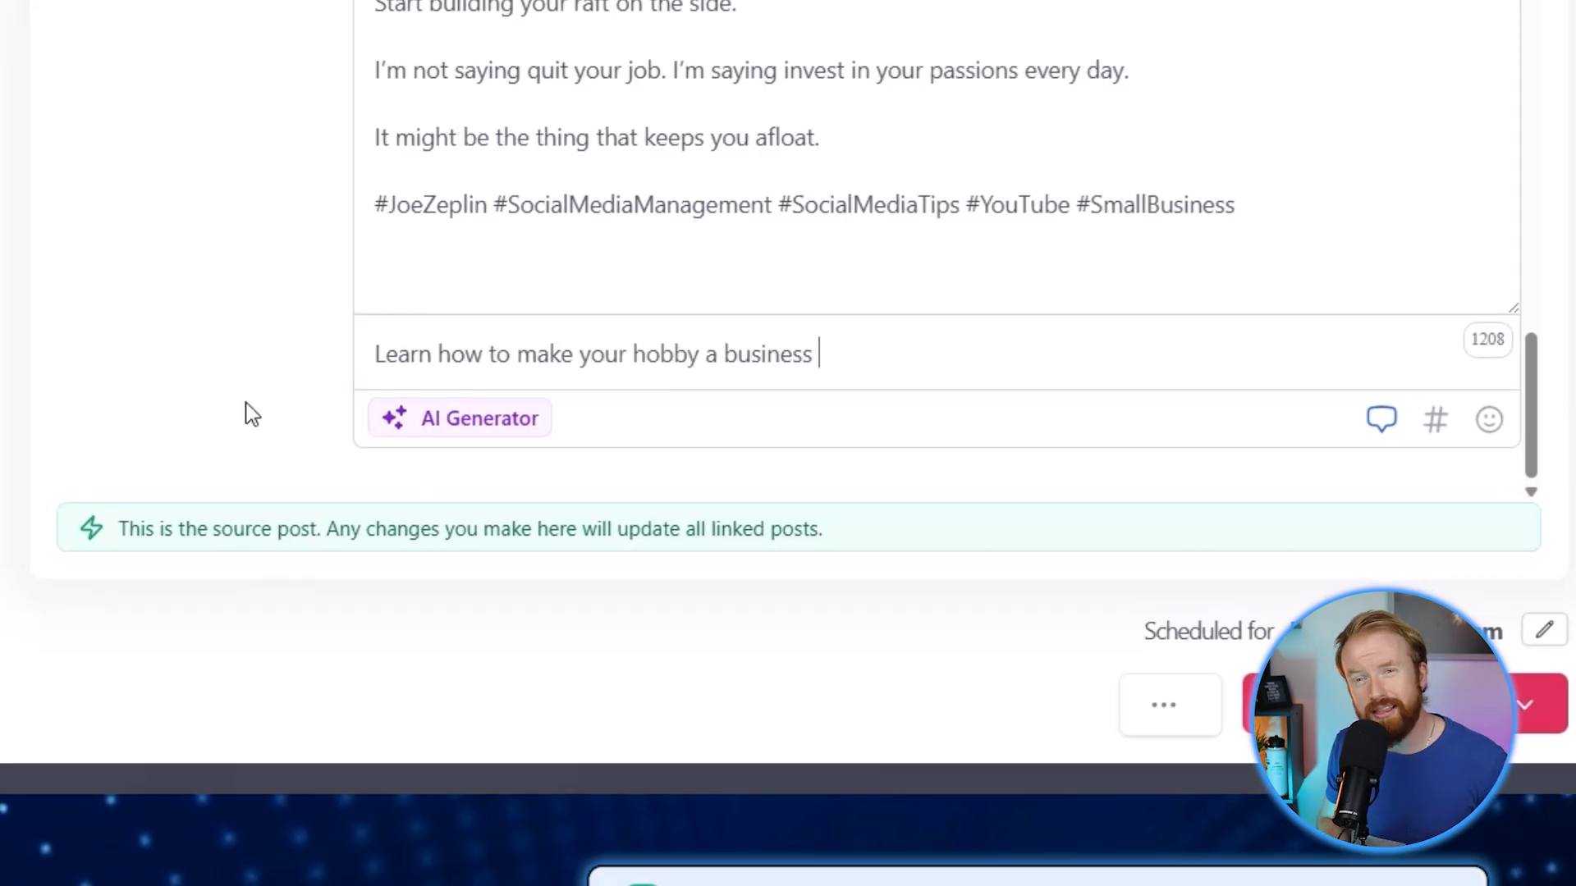
type("here!")
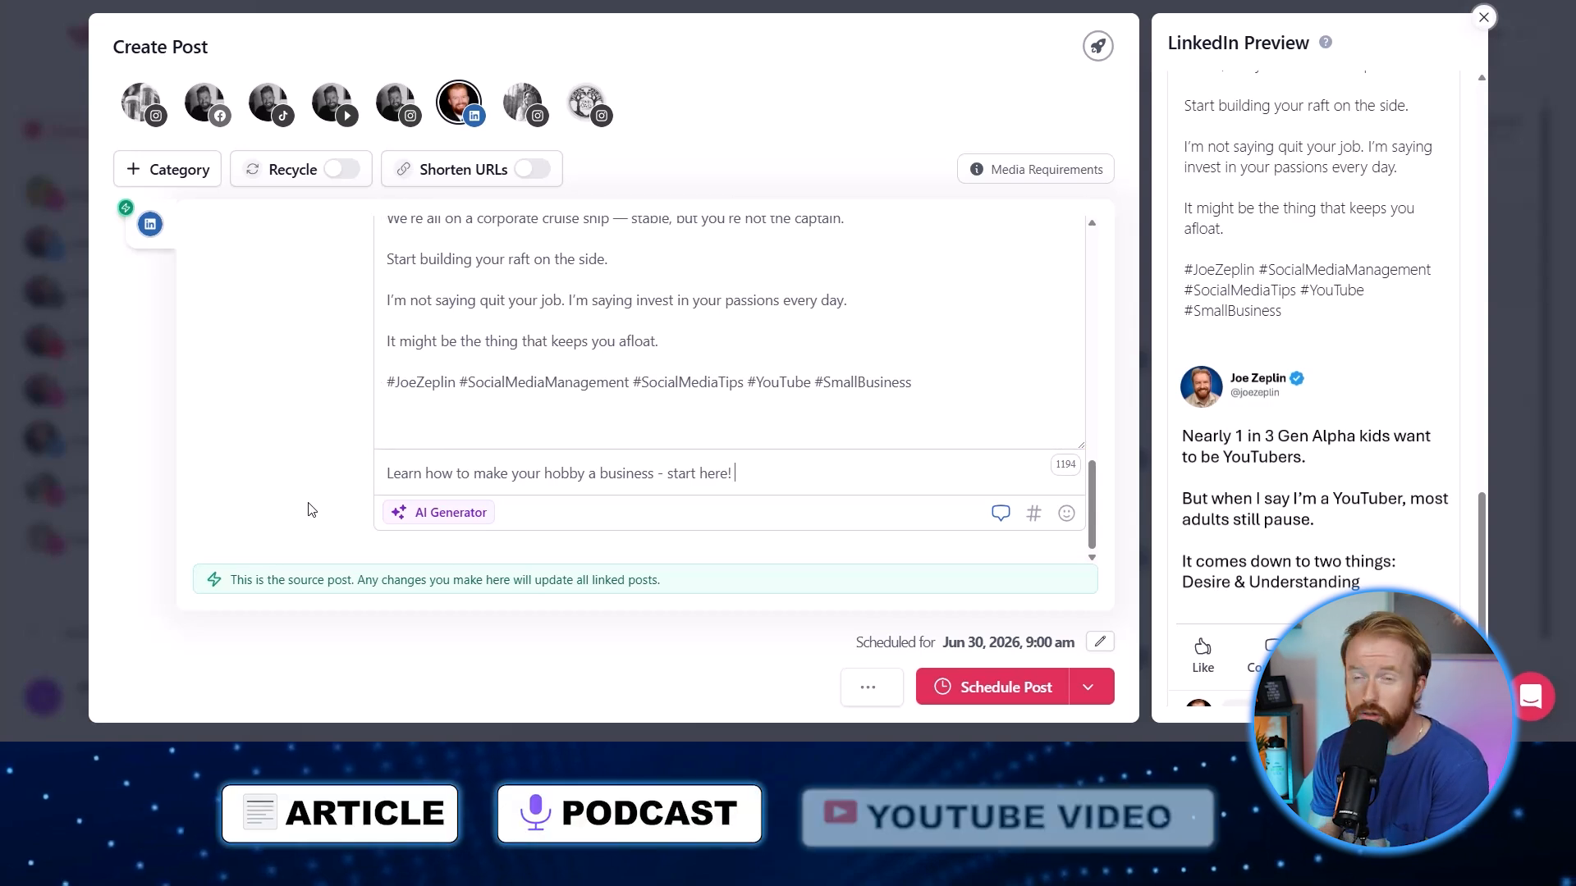
key("BackSpace")
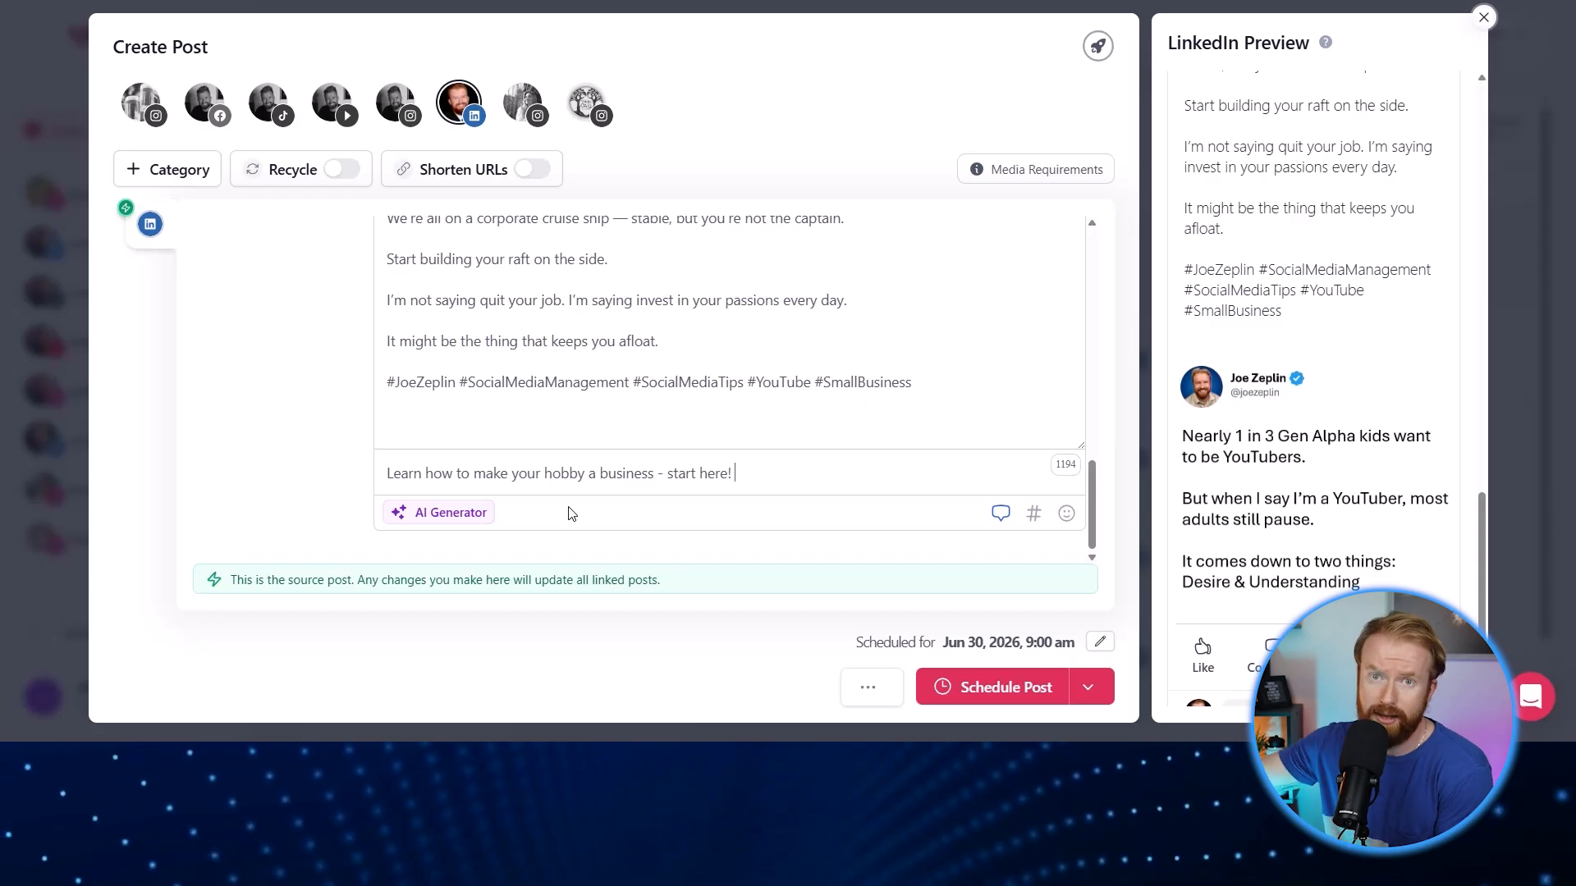
right_click(745, 475)
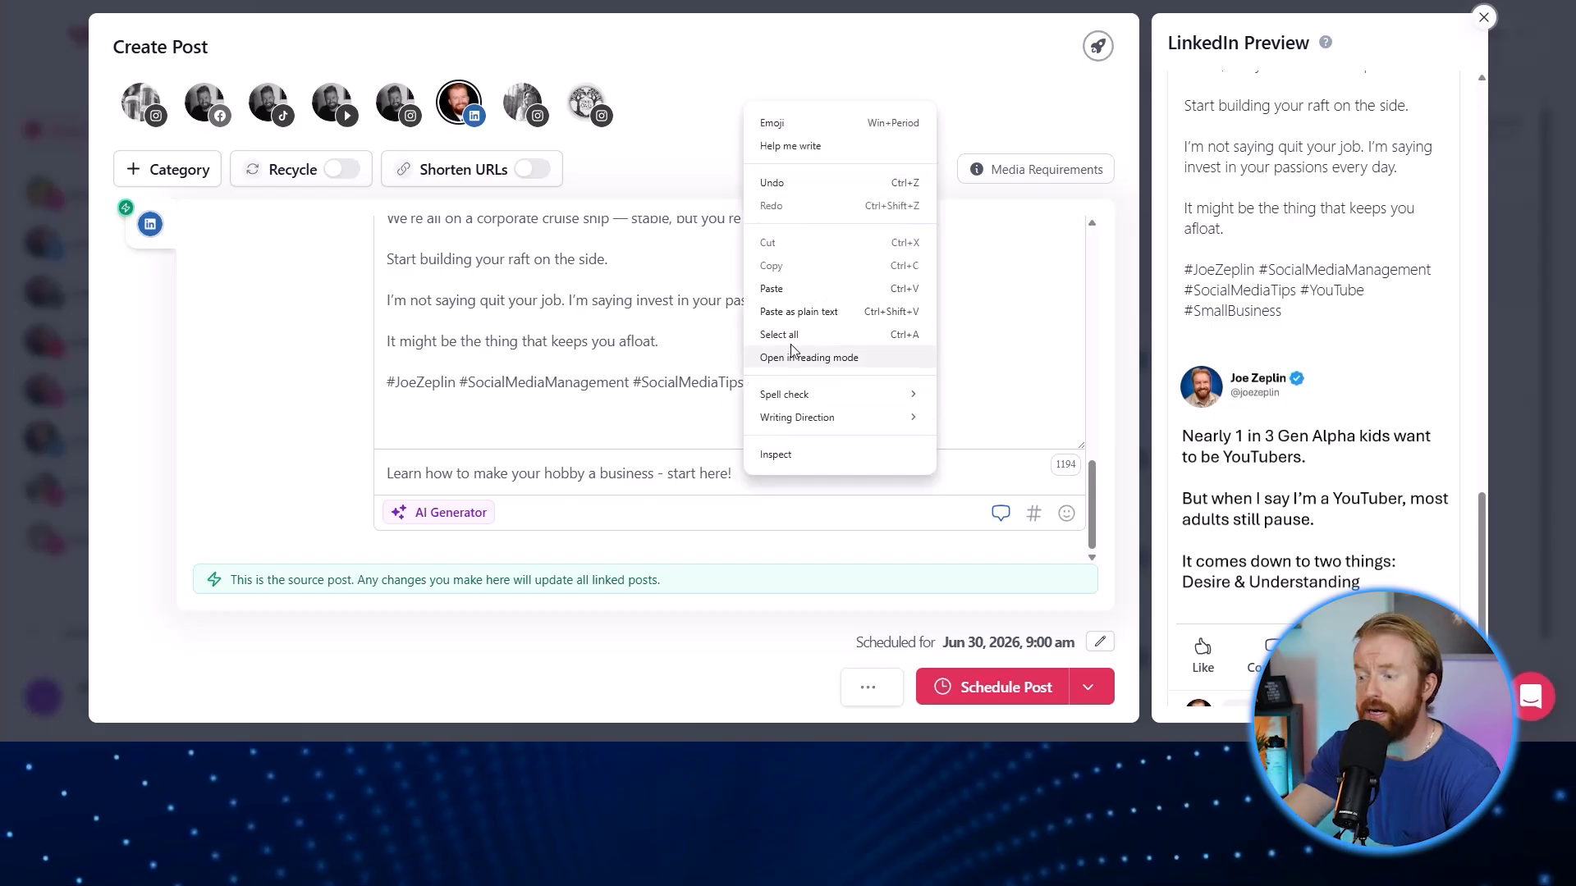
left_click(793, 298)
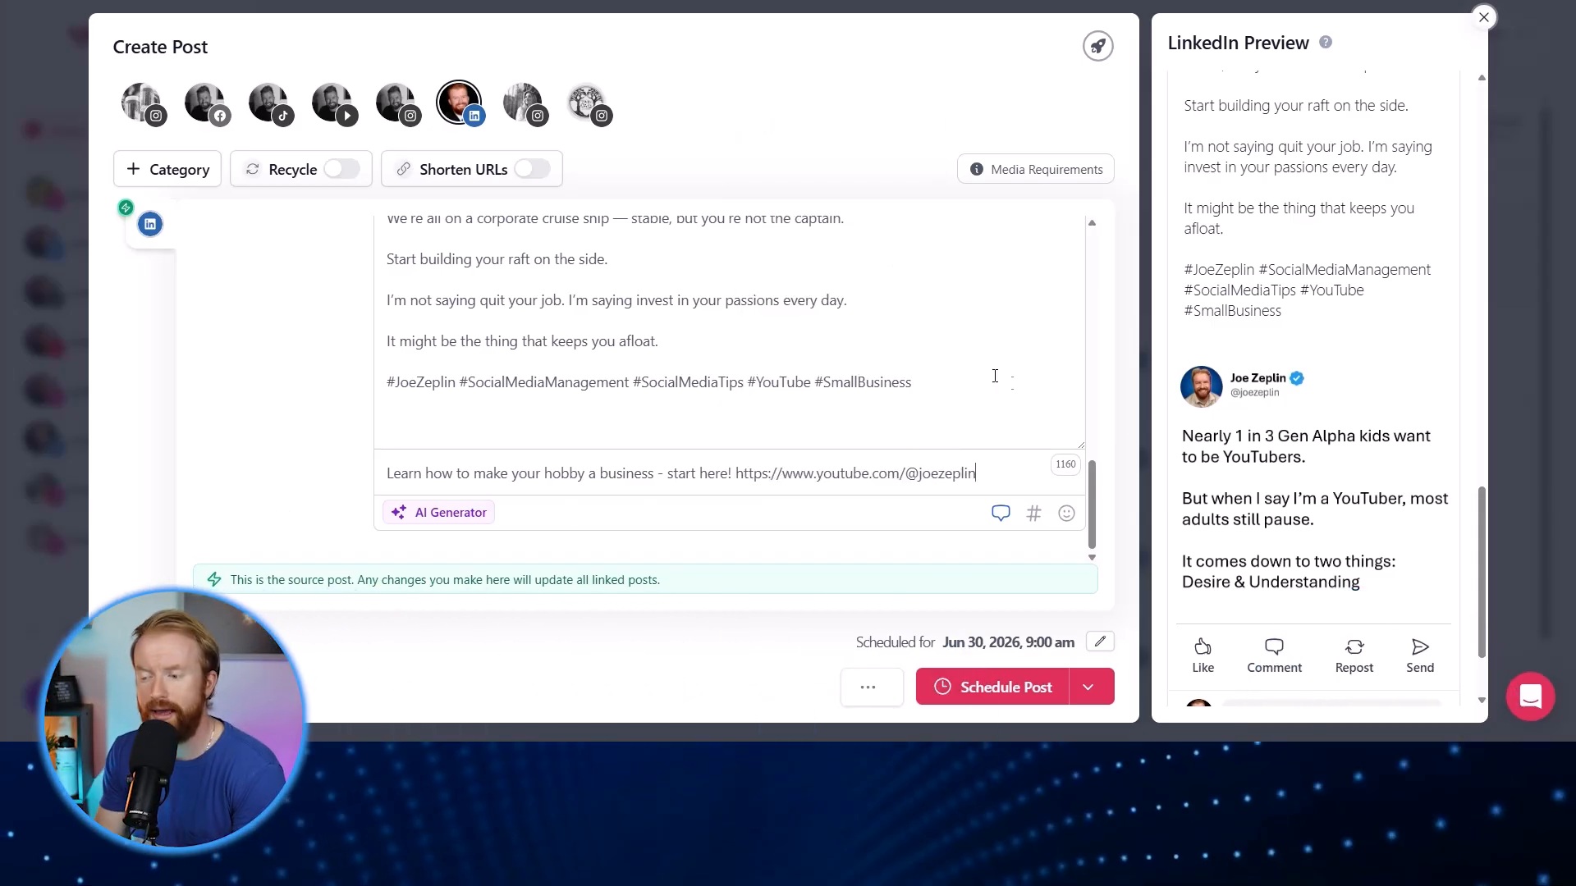
Check the first comment in the LinkedIn preview and look through the saved hashtag lists in the library without adding any
scroll(1245, 621, "down", 2)
left_click_drag(1235, 614, 1271, 667)
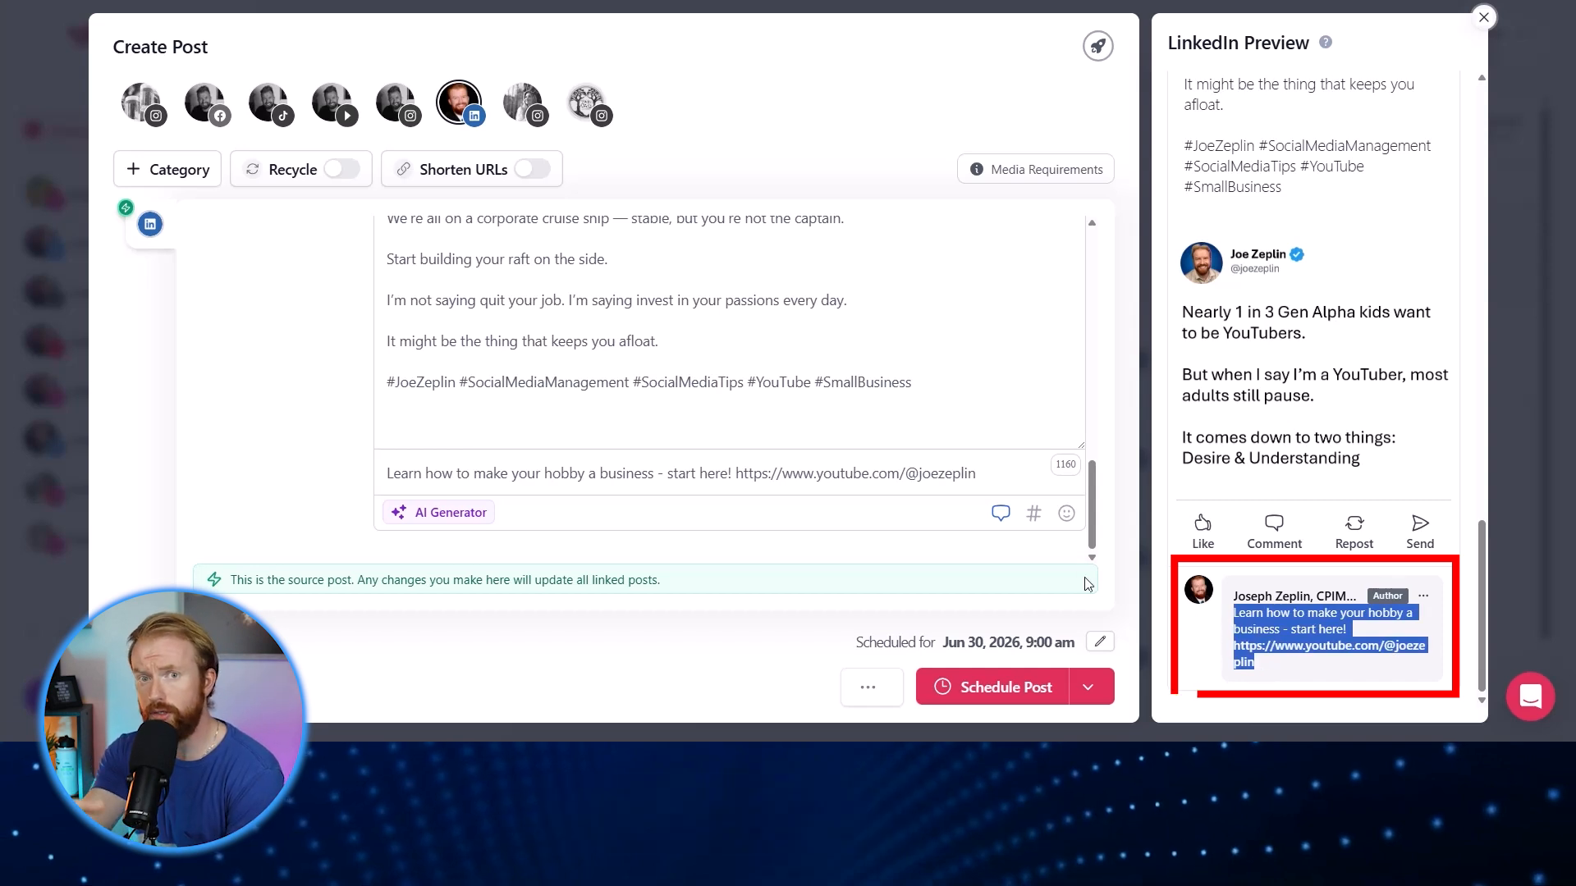
left_click_drag(911, 383, 386, 383)
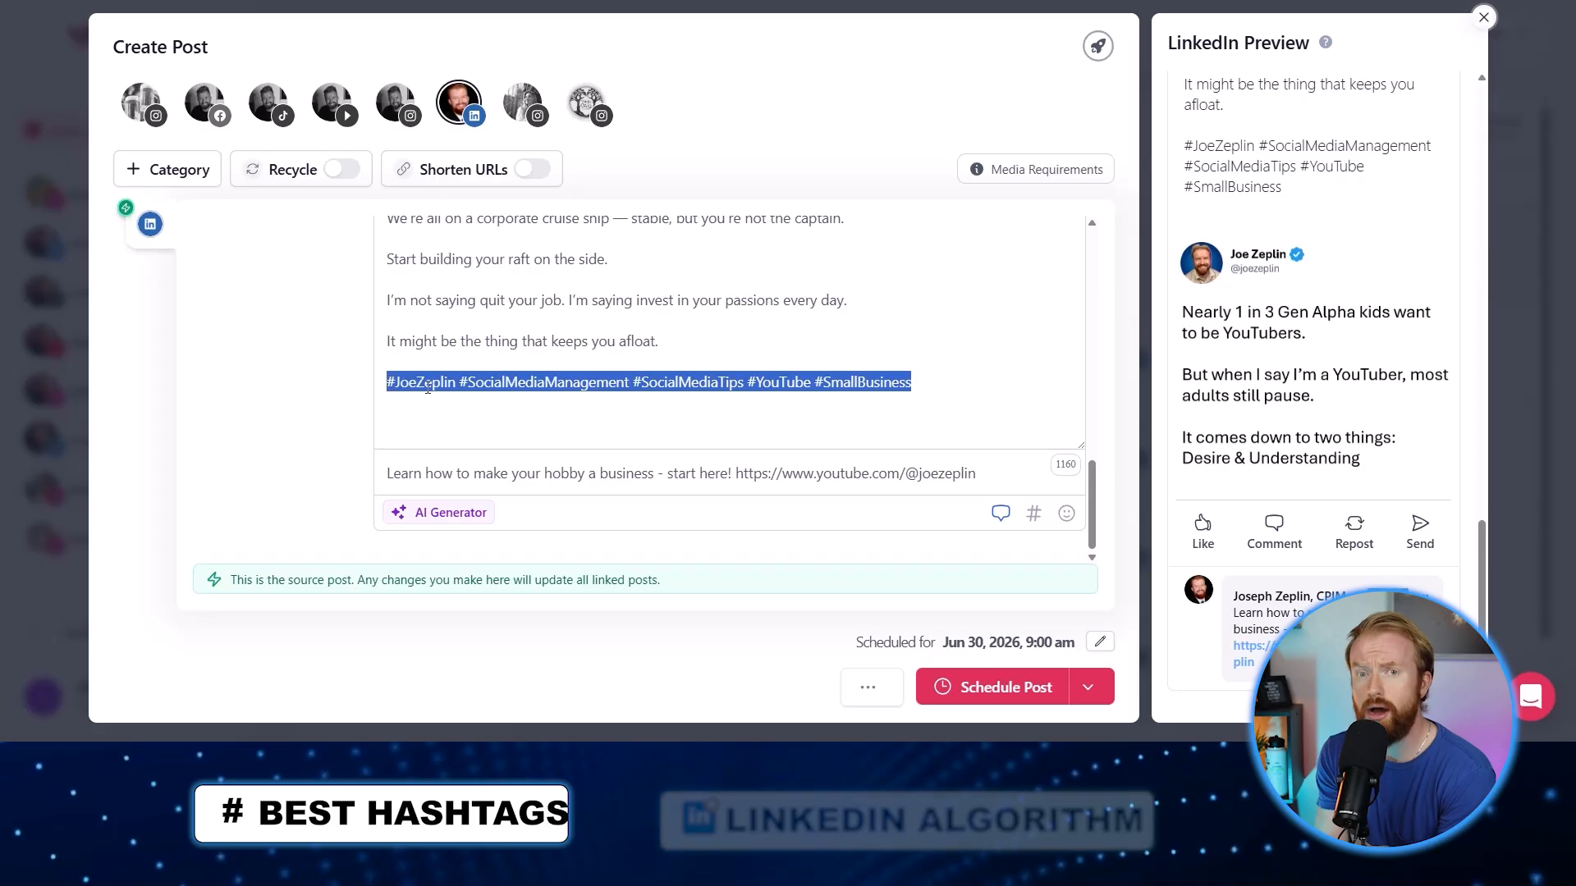
left_click(1031, 517)
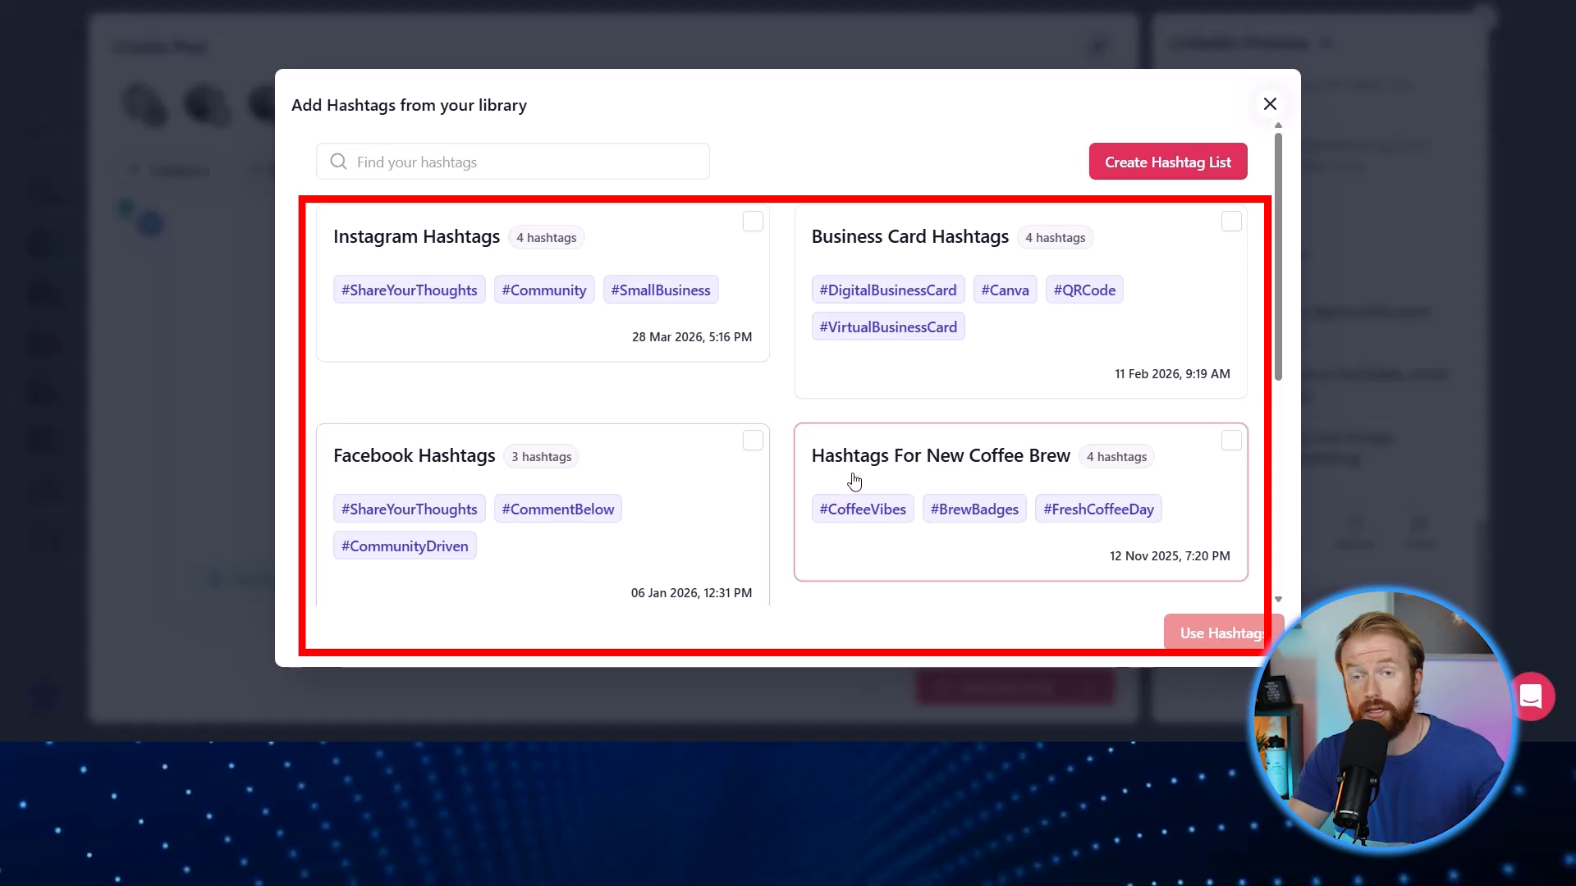
left_click(1269, 105)
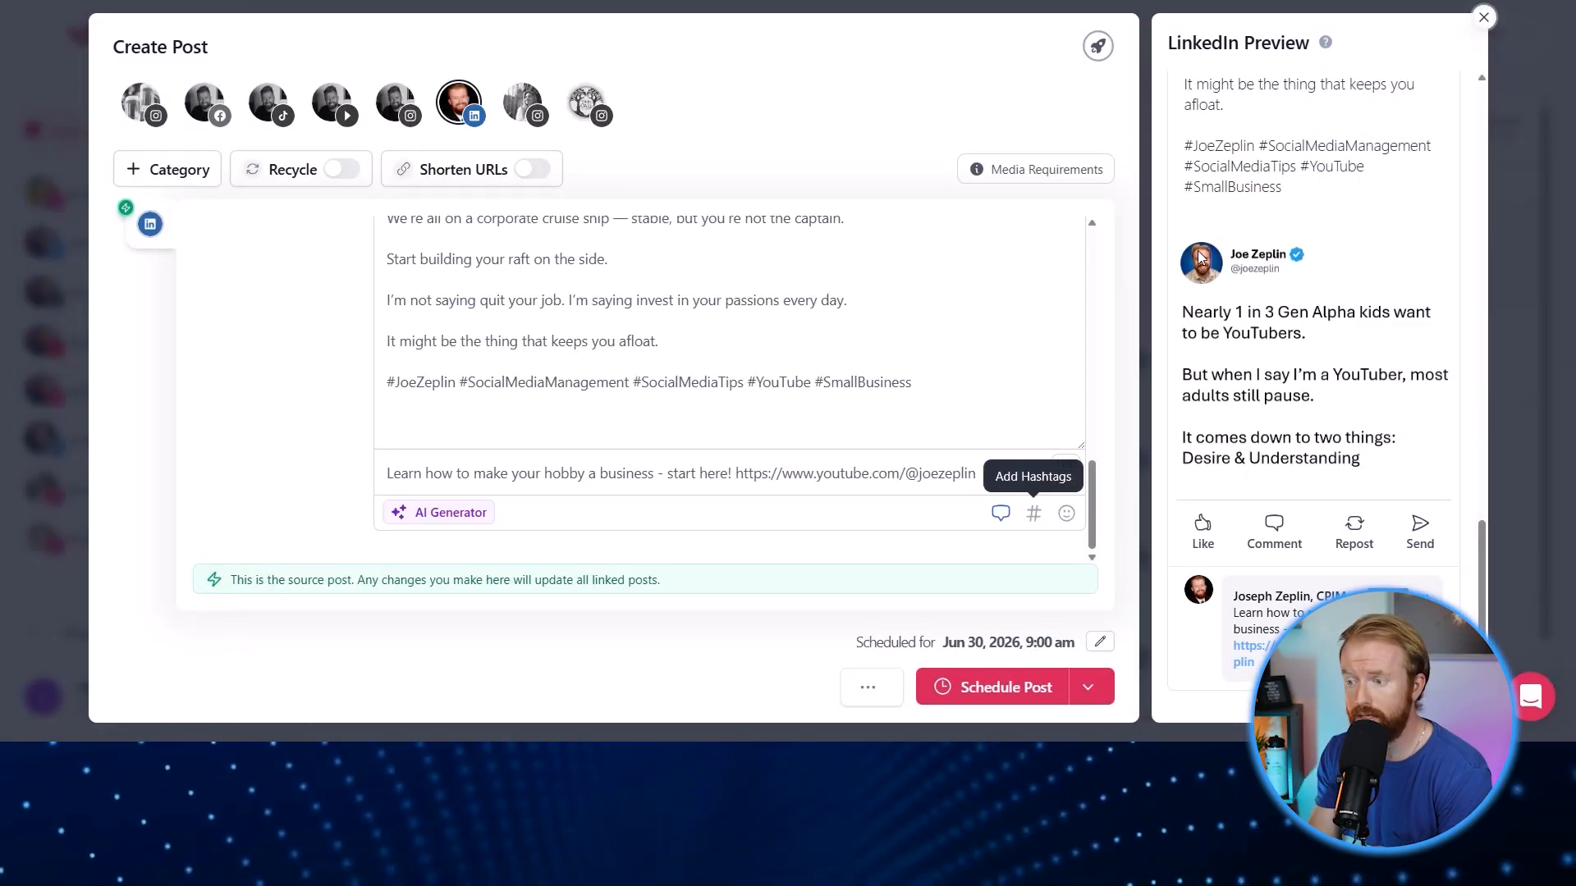
Insert the glowing star emoji, found by searching "star", at the start of the first comment and check it in the LinkedIn preview
left_click(1066, 515)
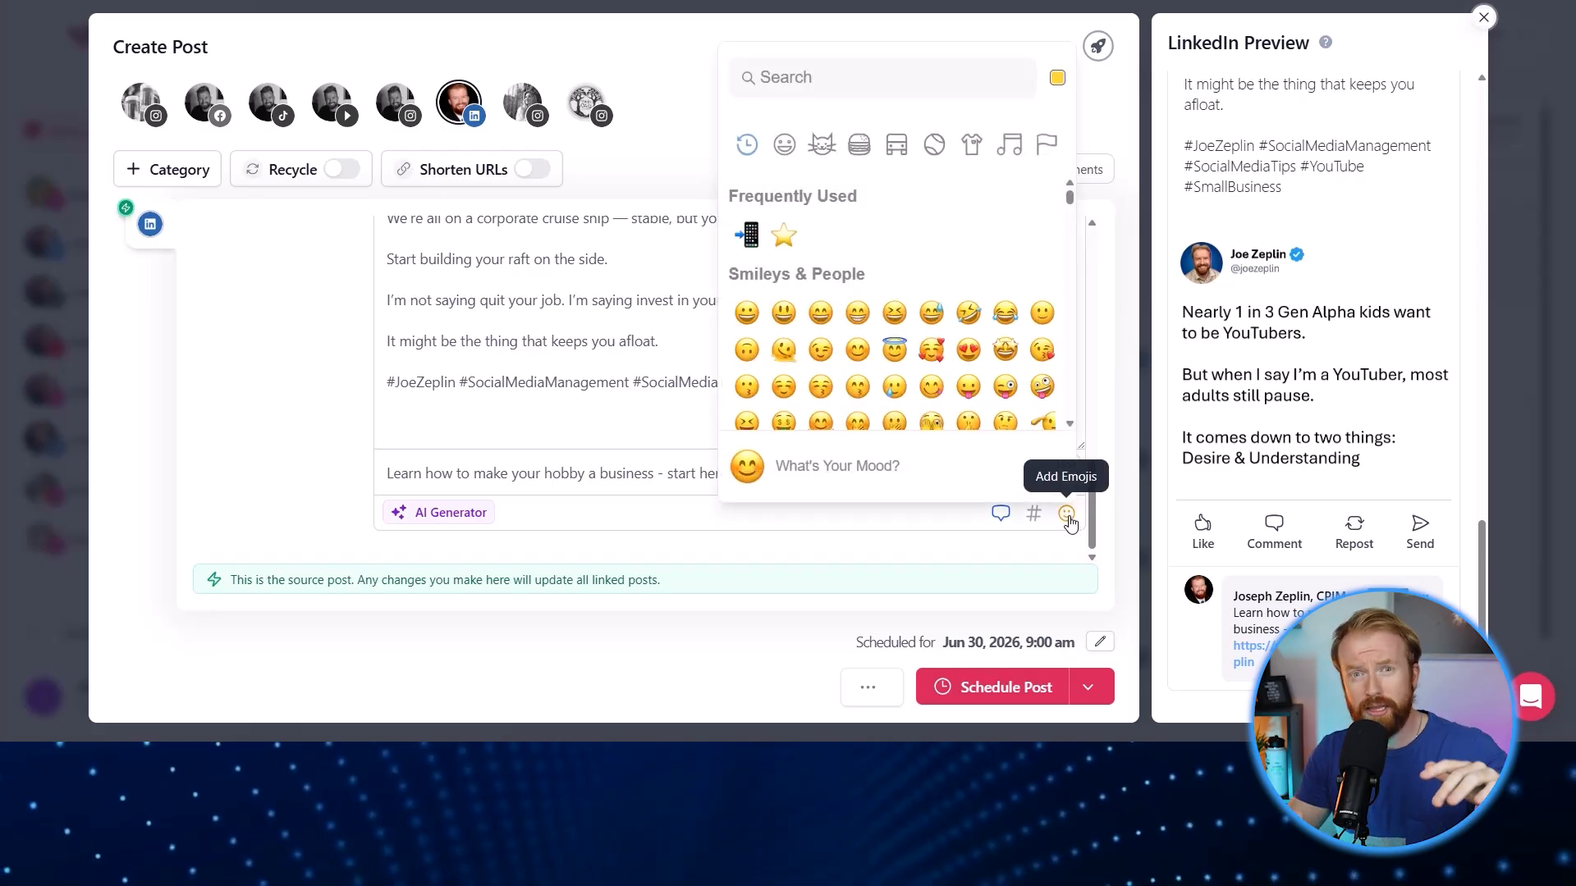
left_click(815, 85)
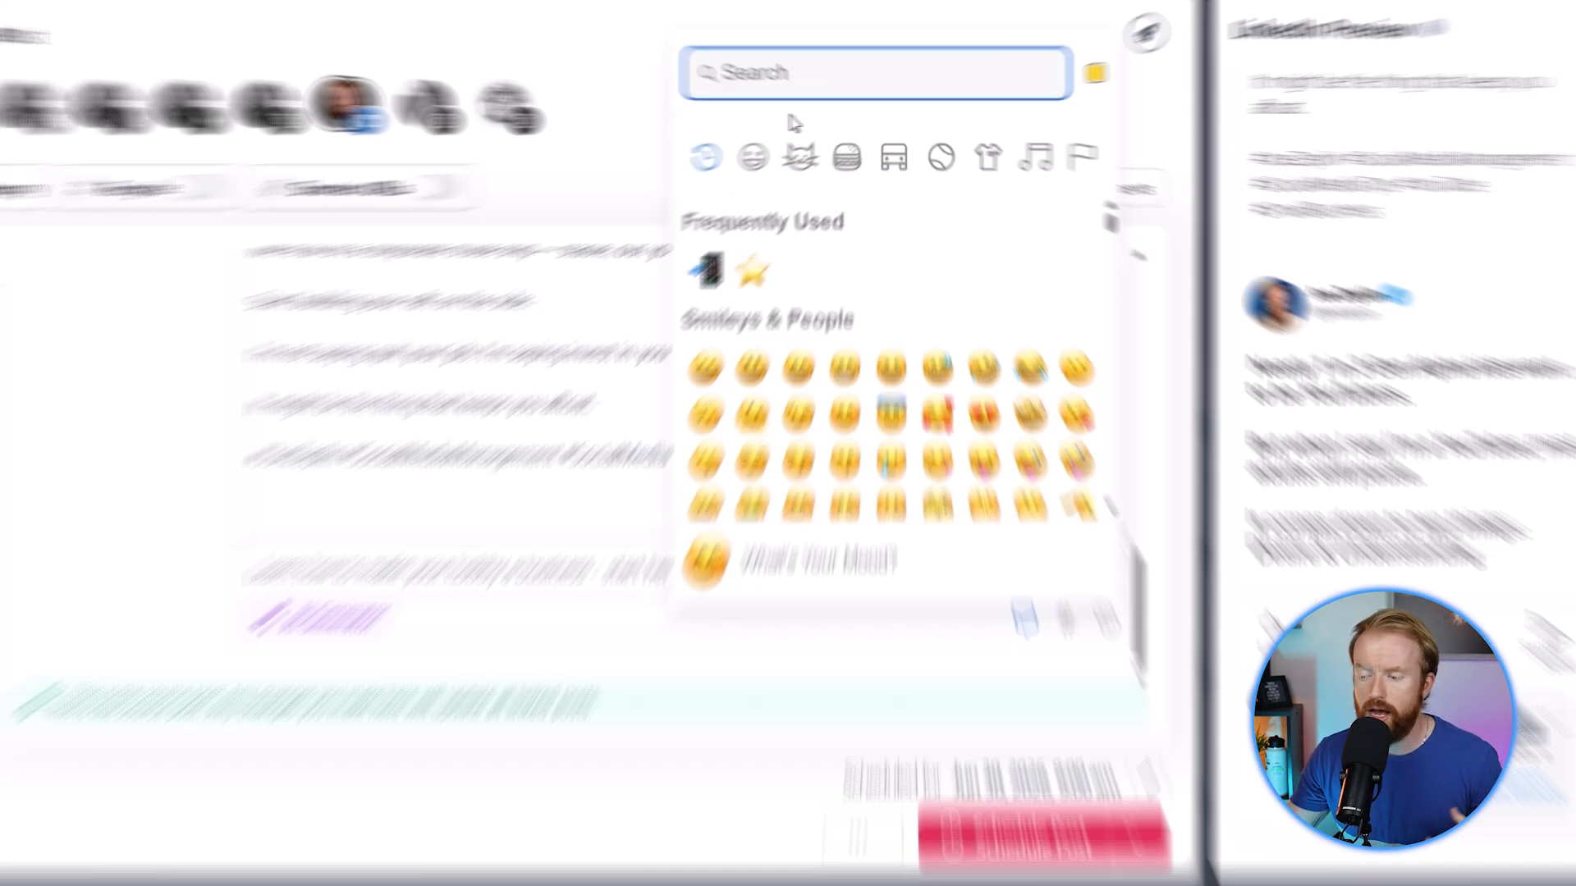
type("star")
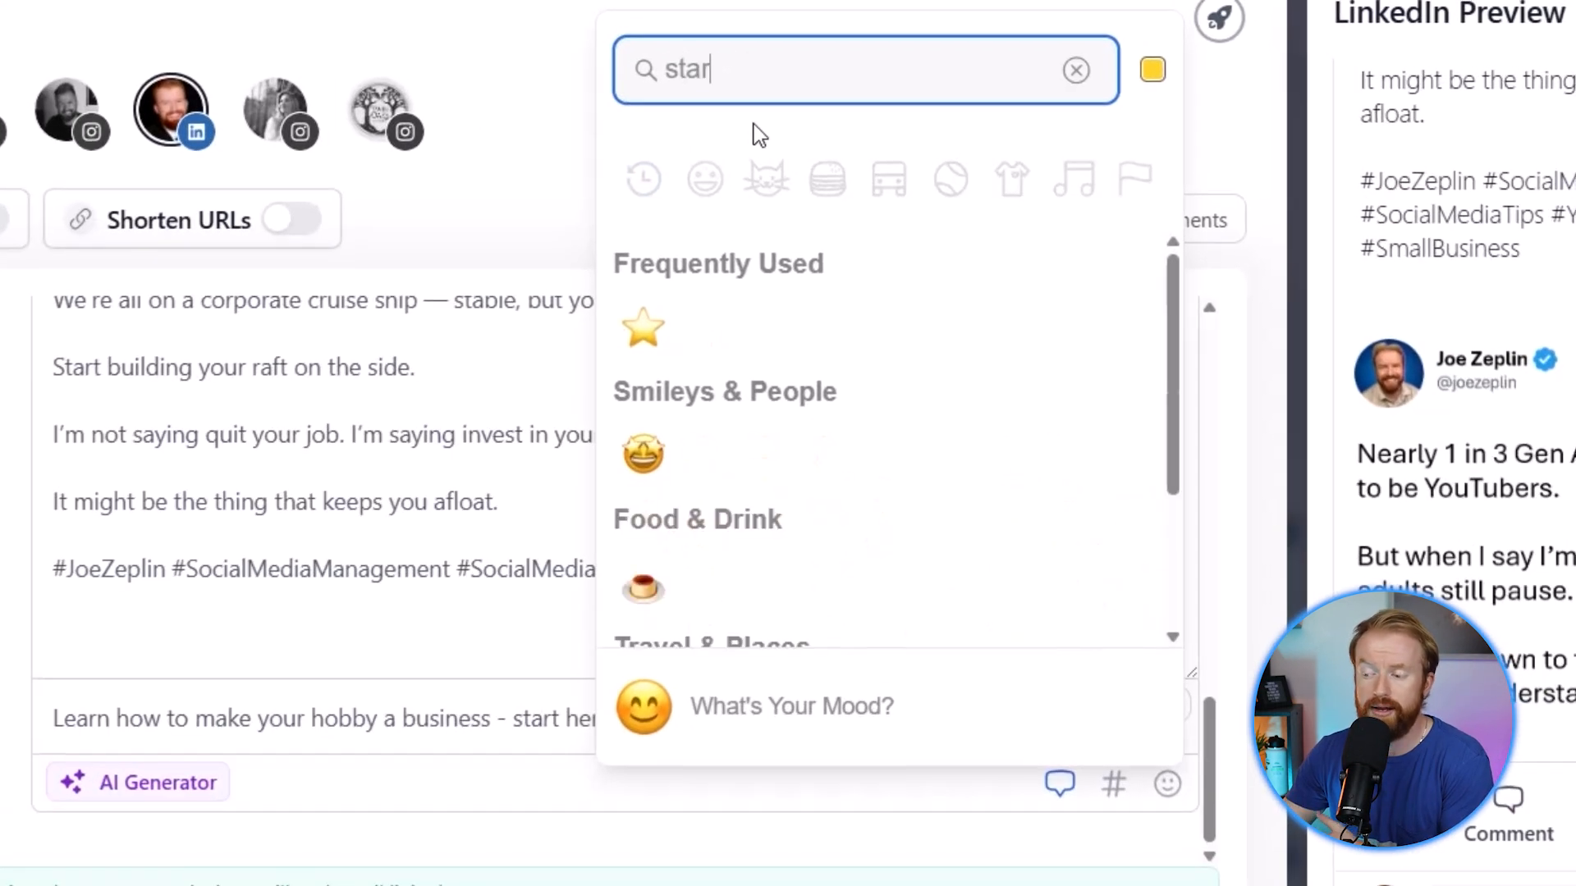
scroll(767, 270, "down", 3)
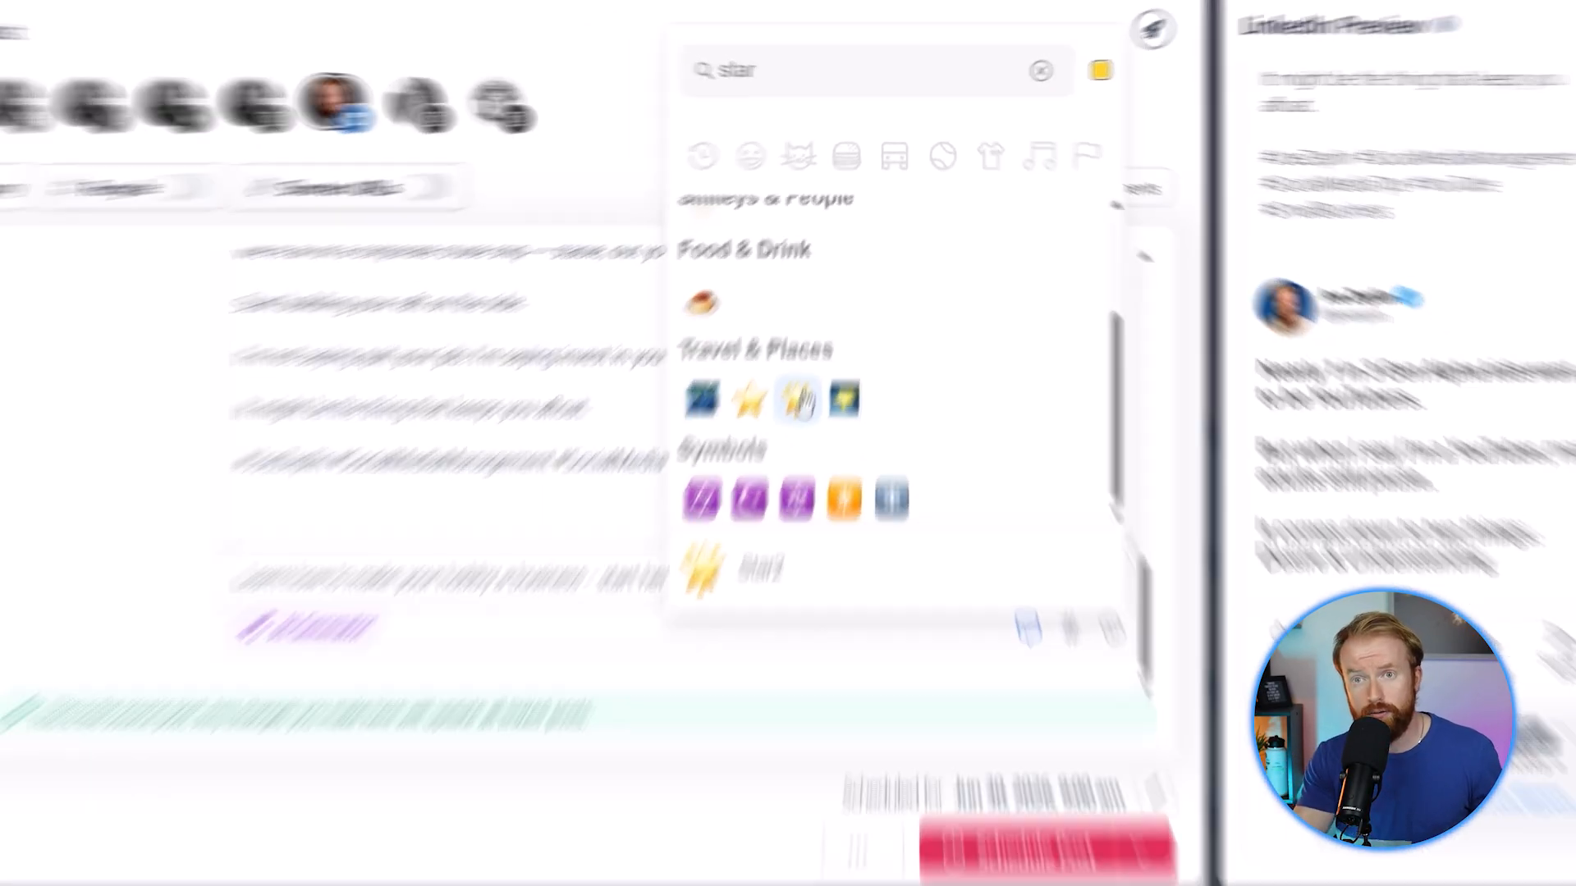
left_click(798, 400)
left_click(1018, 478)
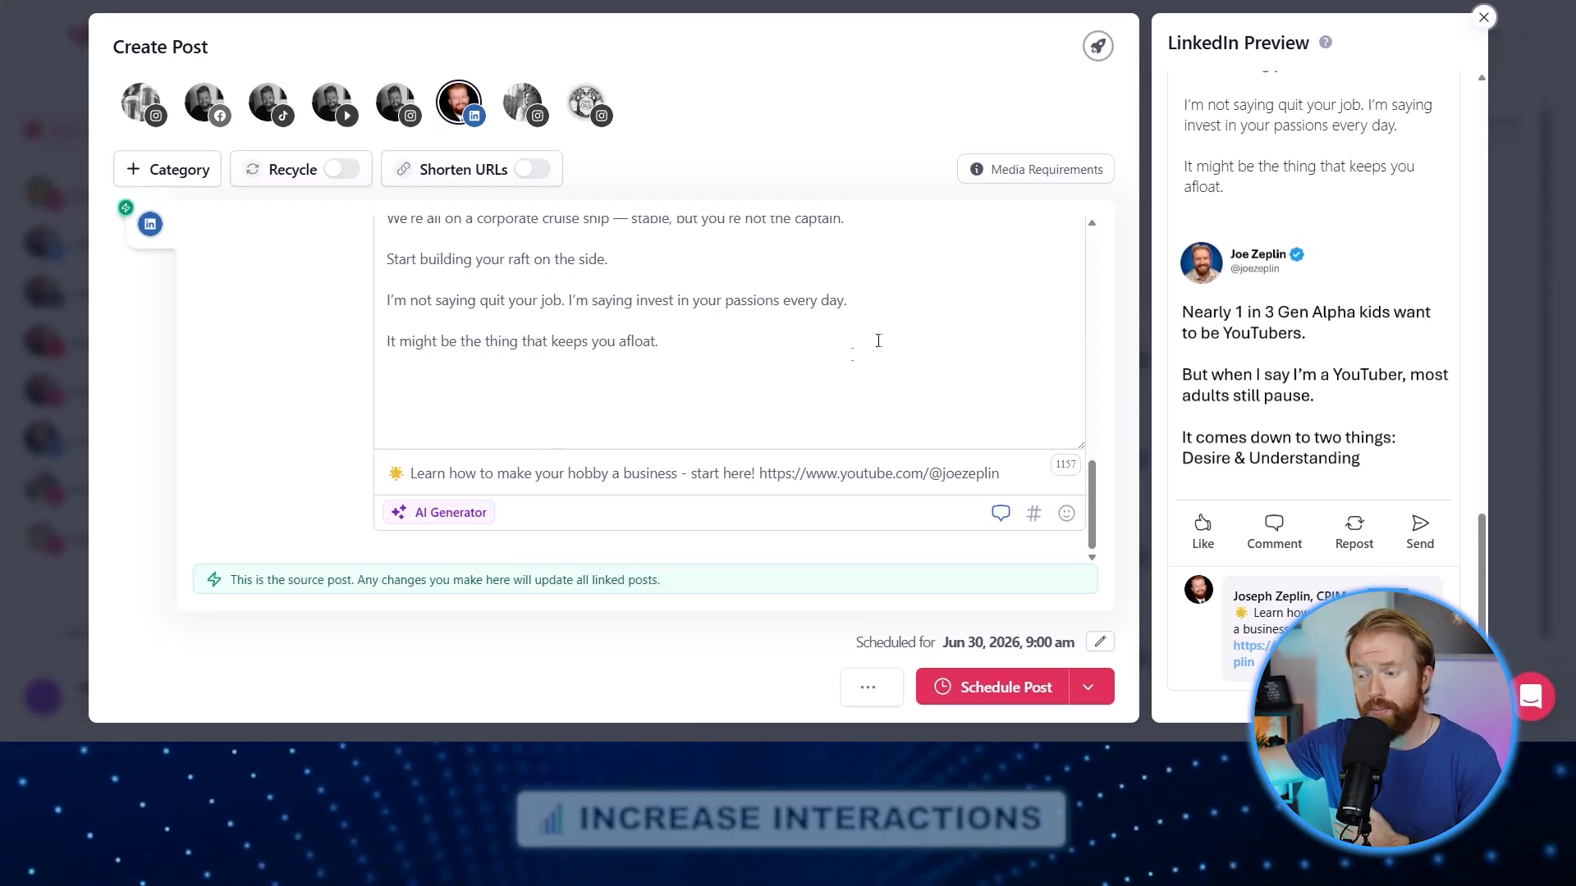
left_click_drag(387, 474, 1026, 493)
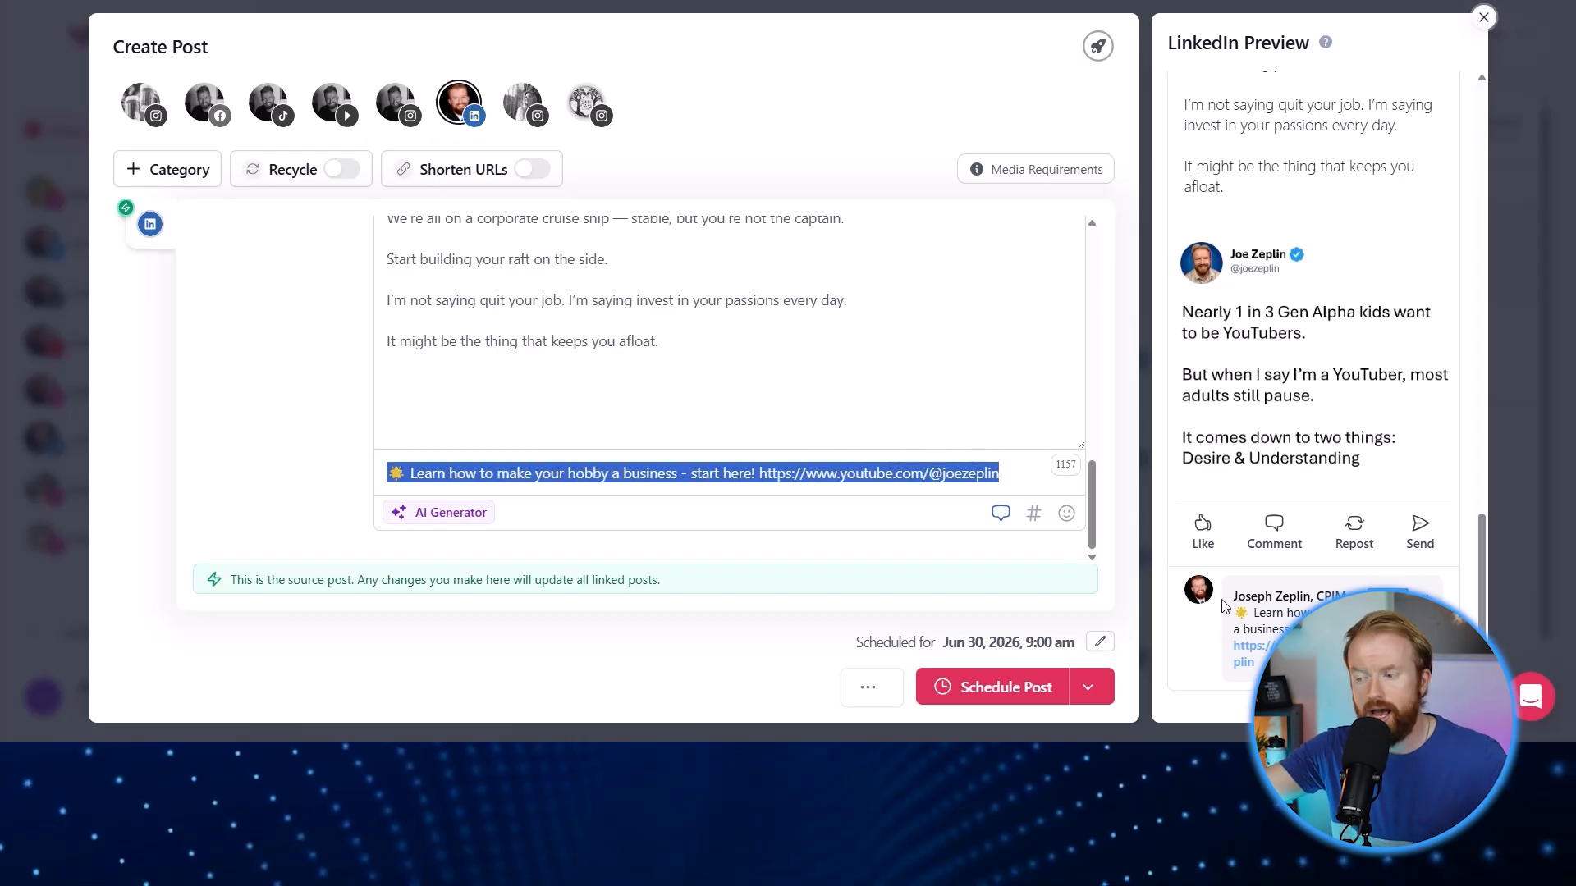
left_click_drag(1233, 611, 1255, 665)
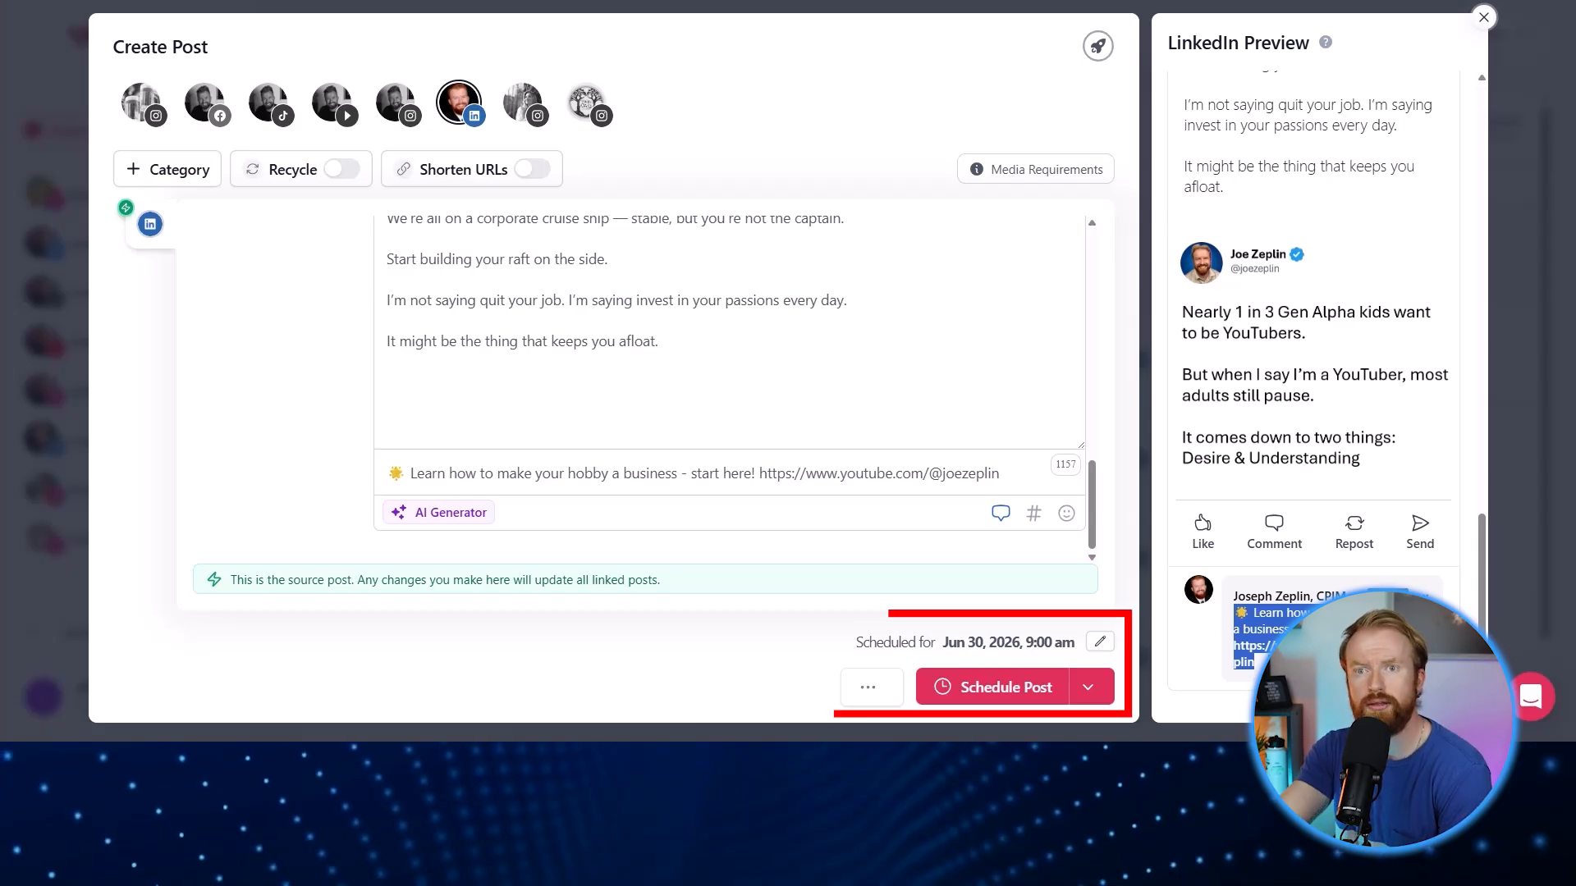
Try adding the Facebook profile to the post as a second platform and deselect it again
left_click(1029, 640)
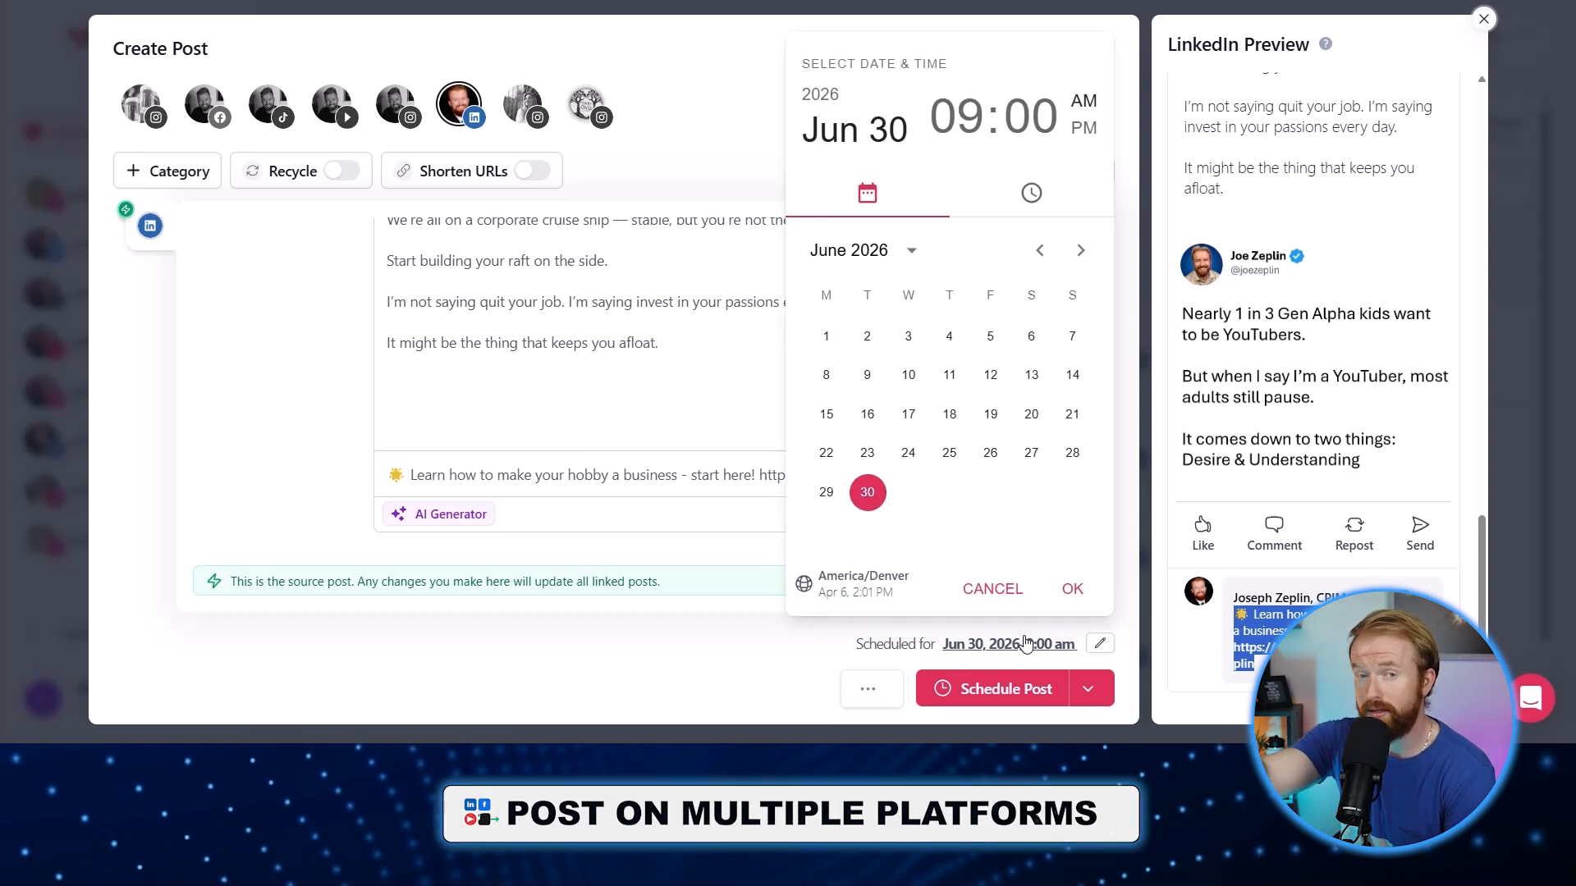
left_click(207, 111)
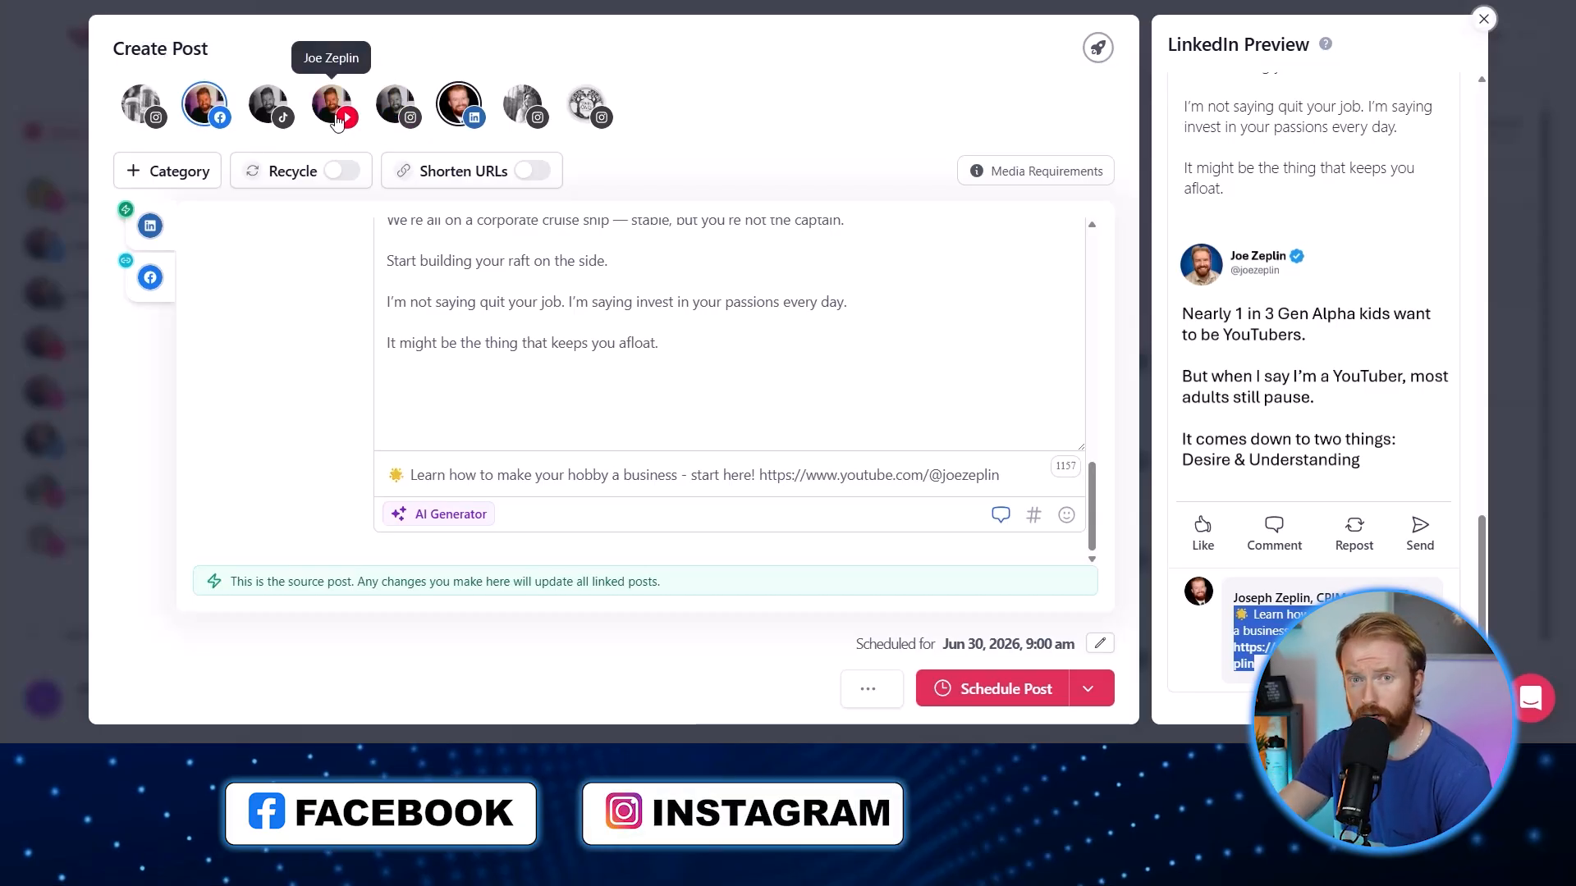
left_click(205, 109)
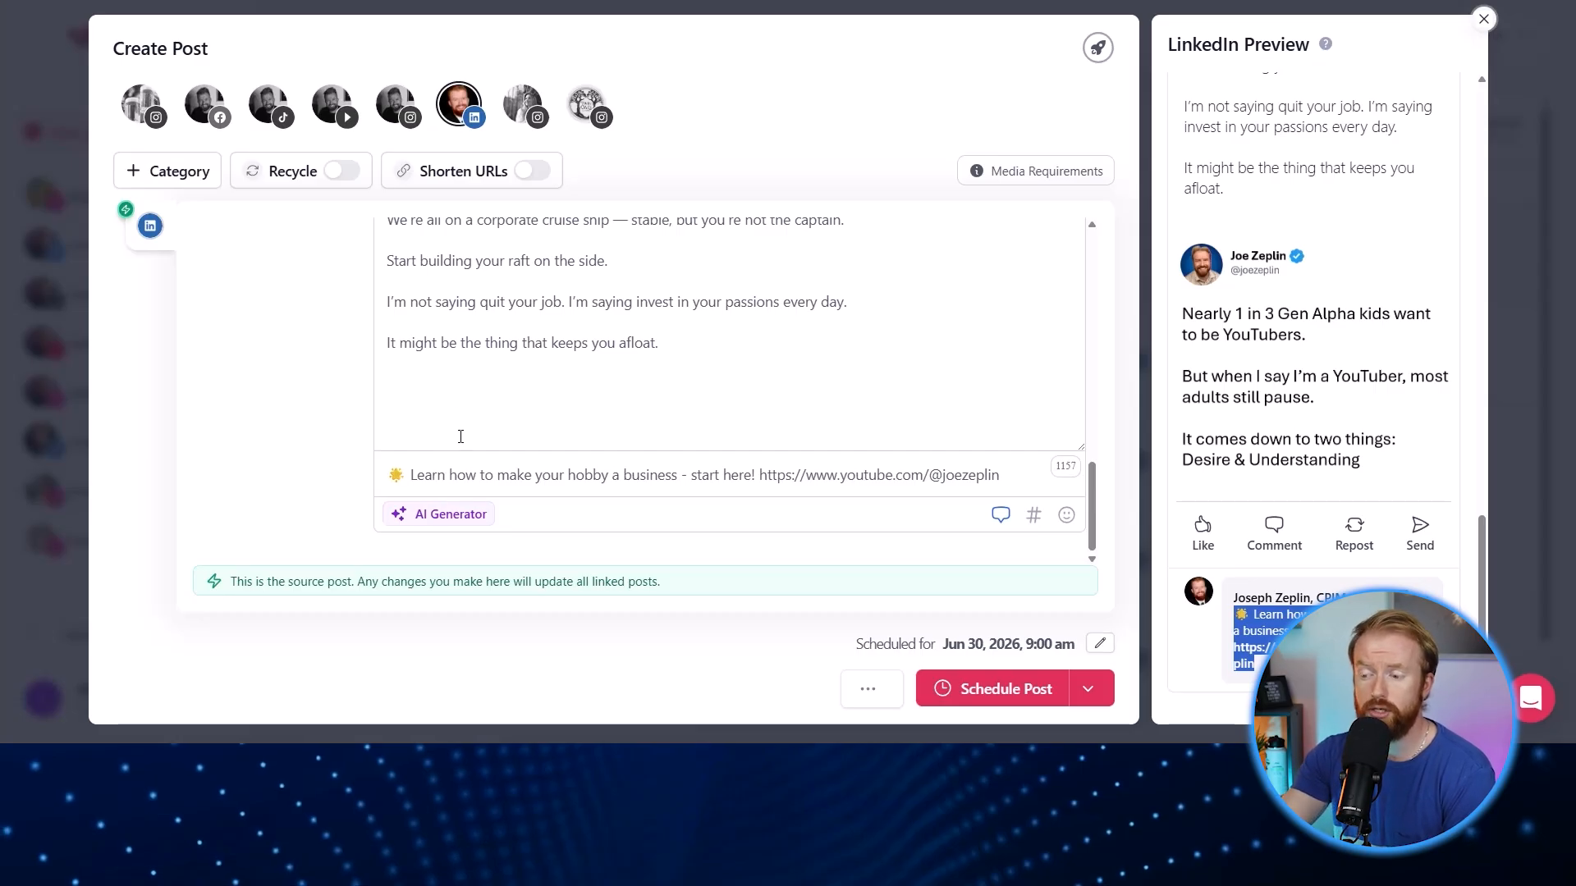
Generate a shortened LinkedIn version of the caption in the Excited tone with the AI Caption Generator
left_click(469, 517)
left_click_drag(330, 270, 328, 609)
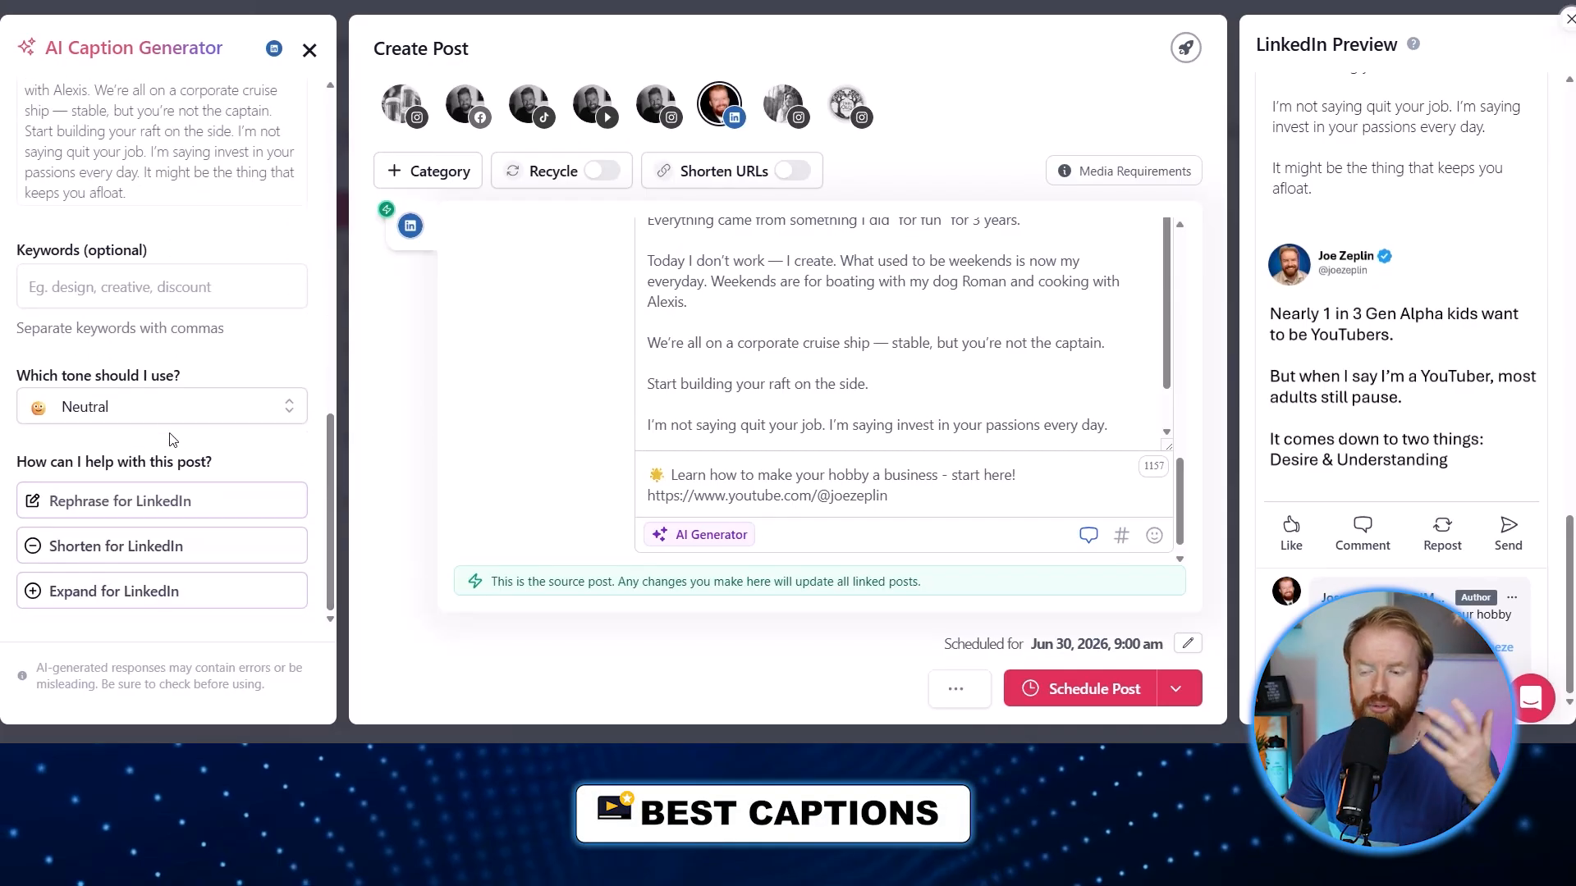
left_click(150, 410)
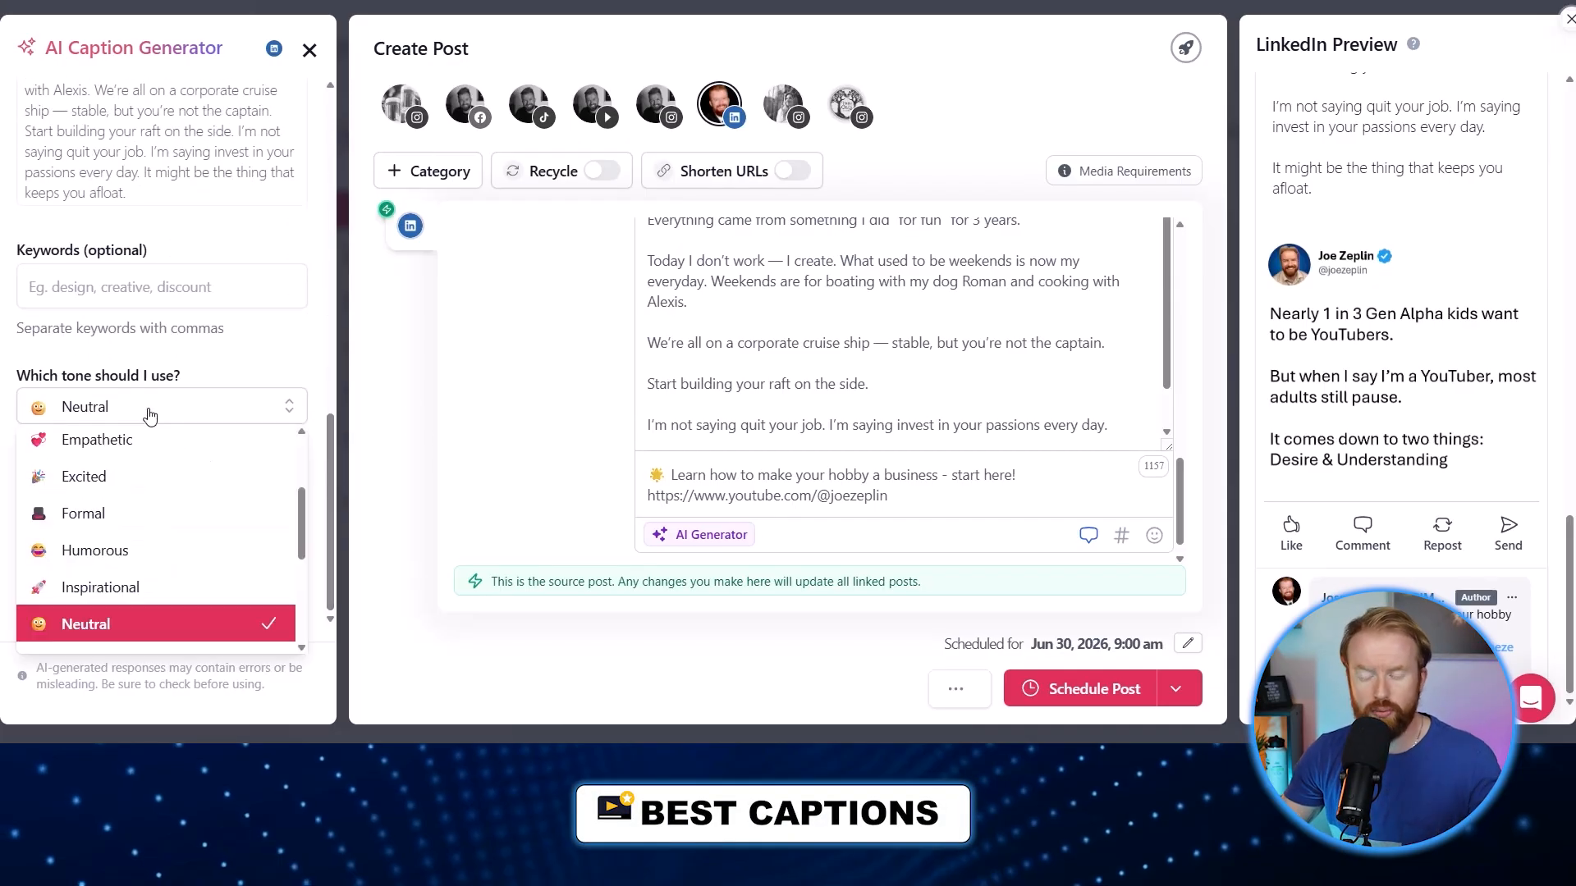
left_click(150, 476)
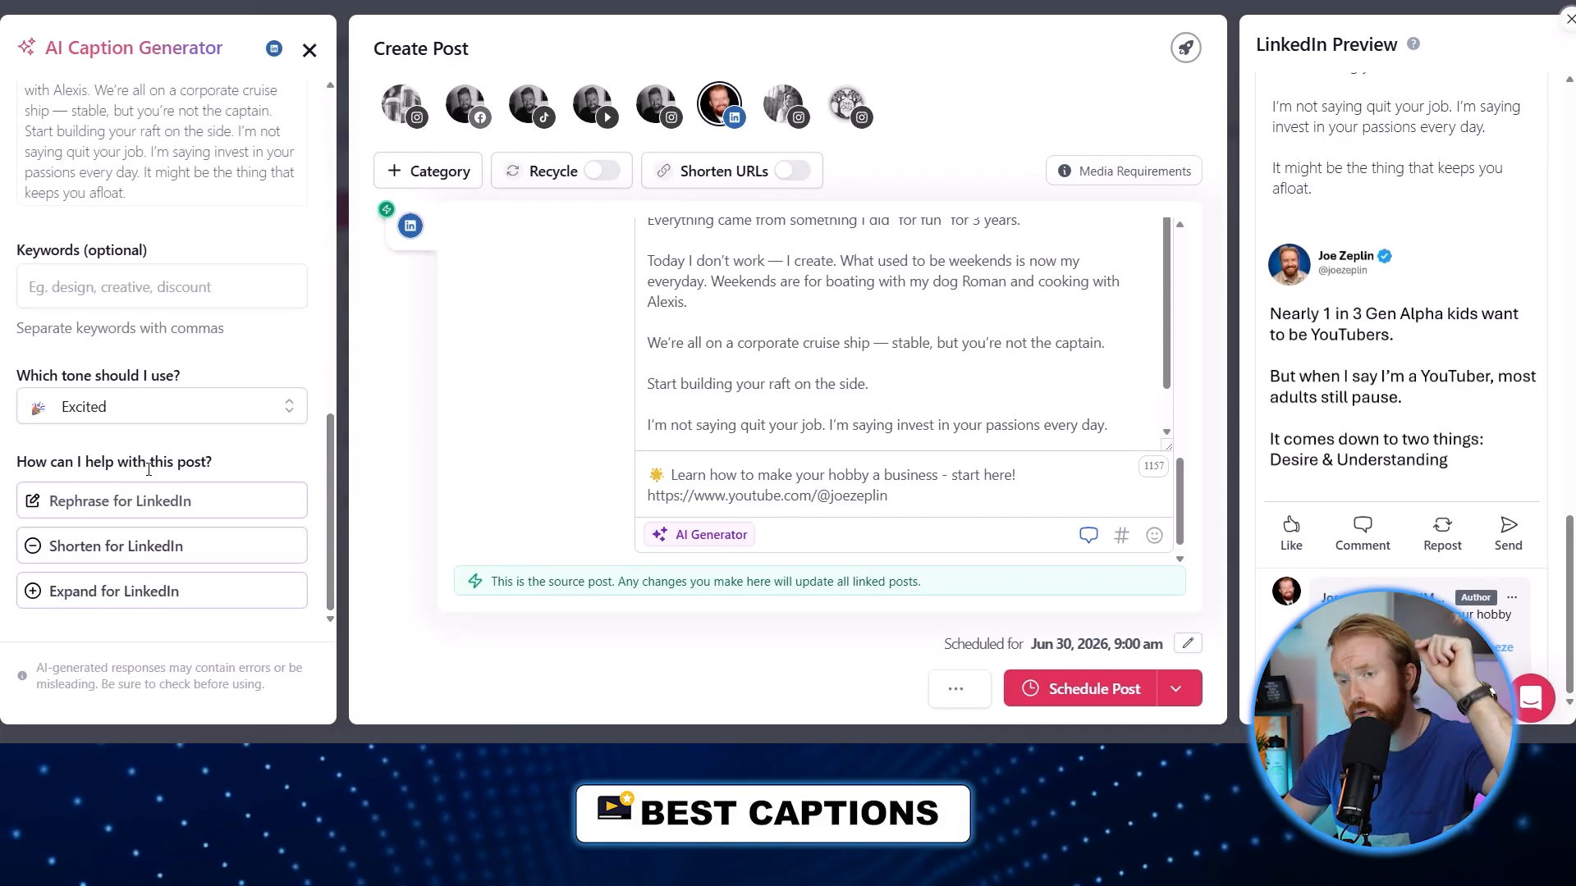
left_click(148, 548)
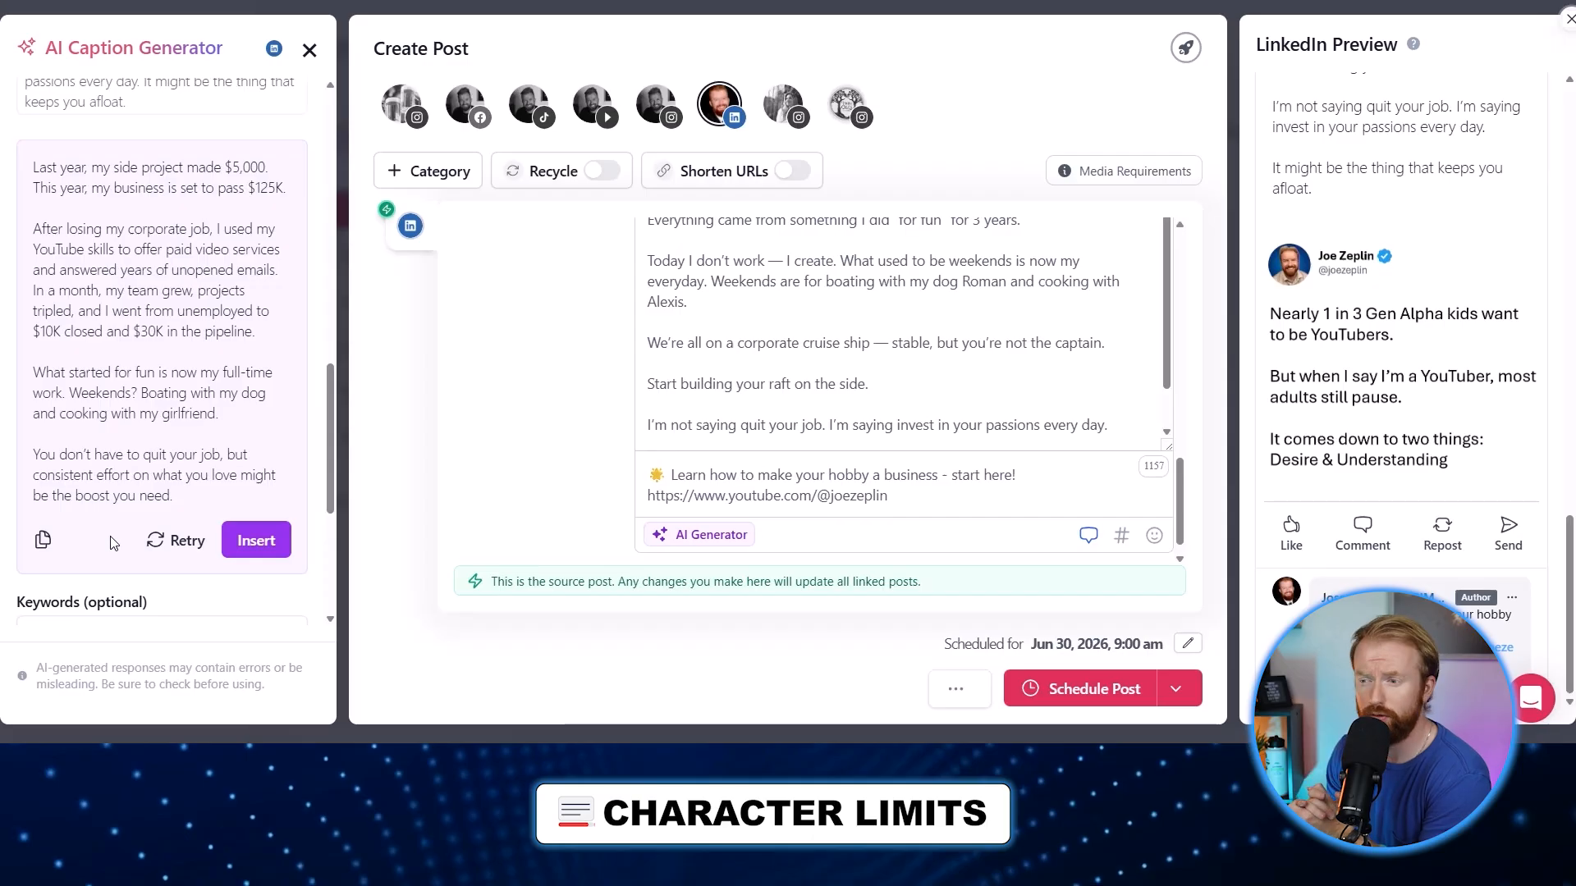
Compare the shortened AI caption with the original caption text without inserting it
scroll(112, 544, "up", 10)
scroll(111, 541, "down", 6)
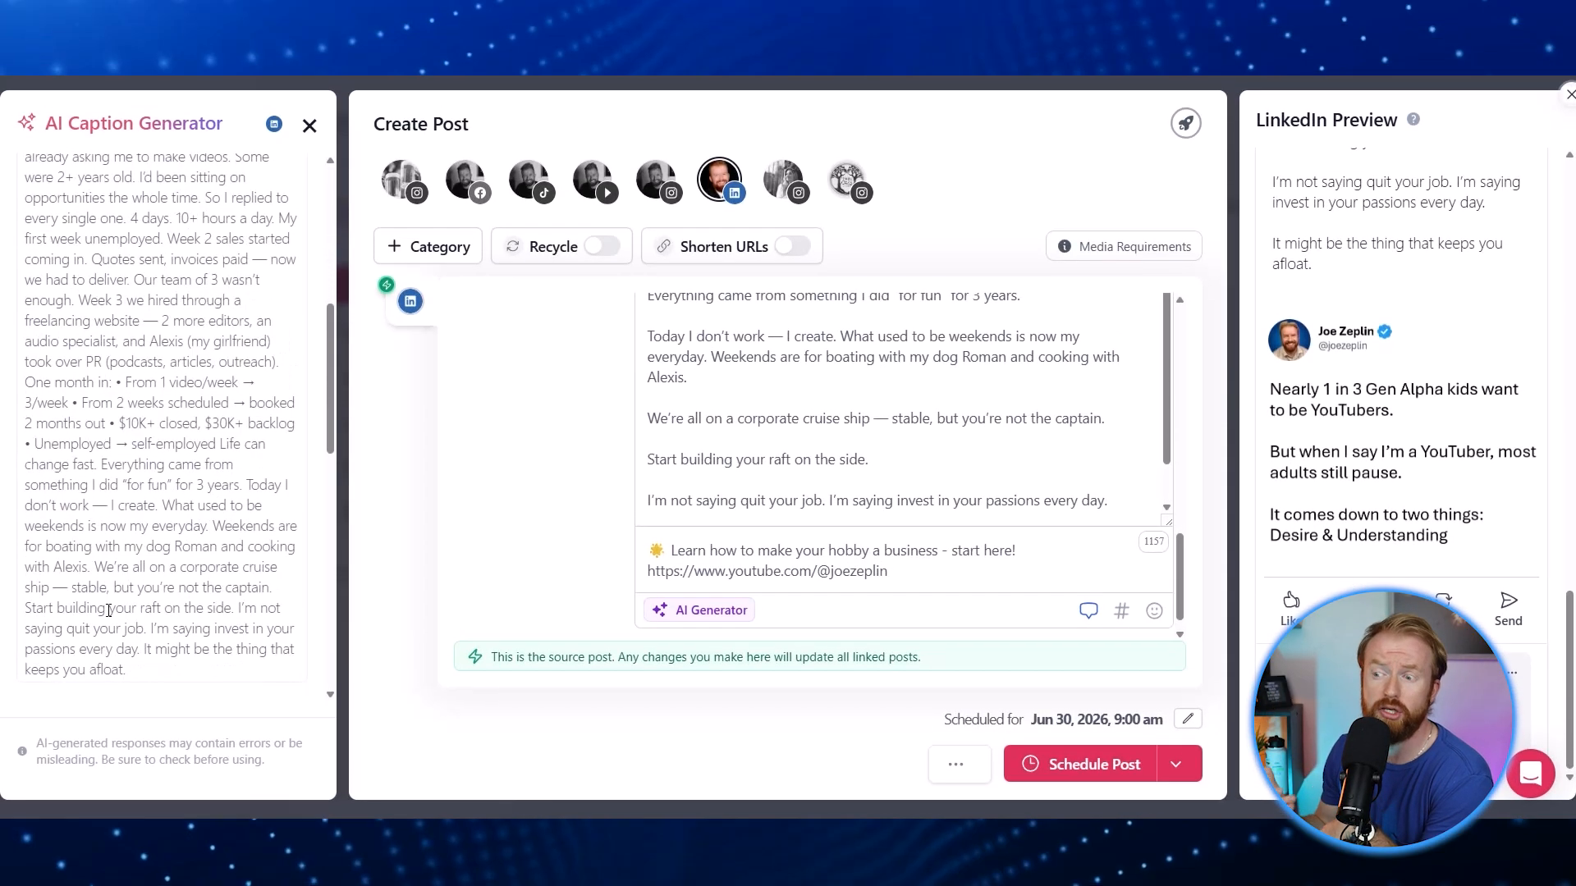
scroll(107, 610, "down", 5)
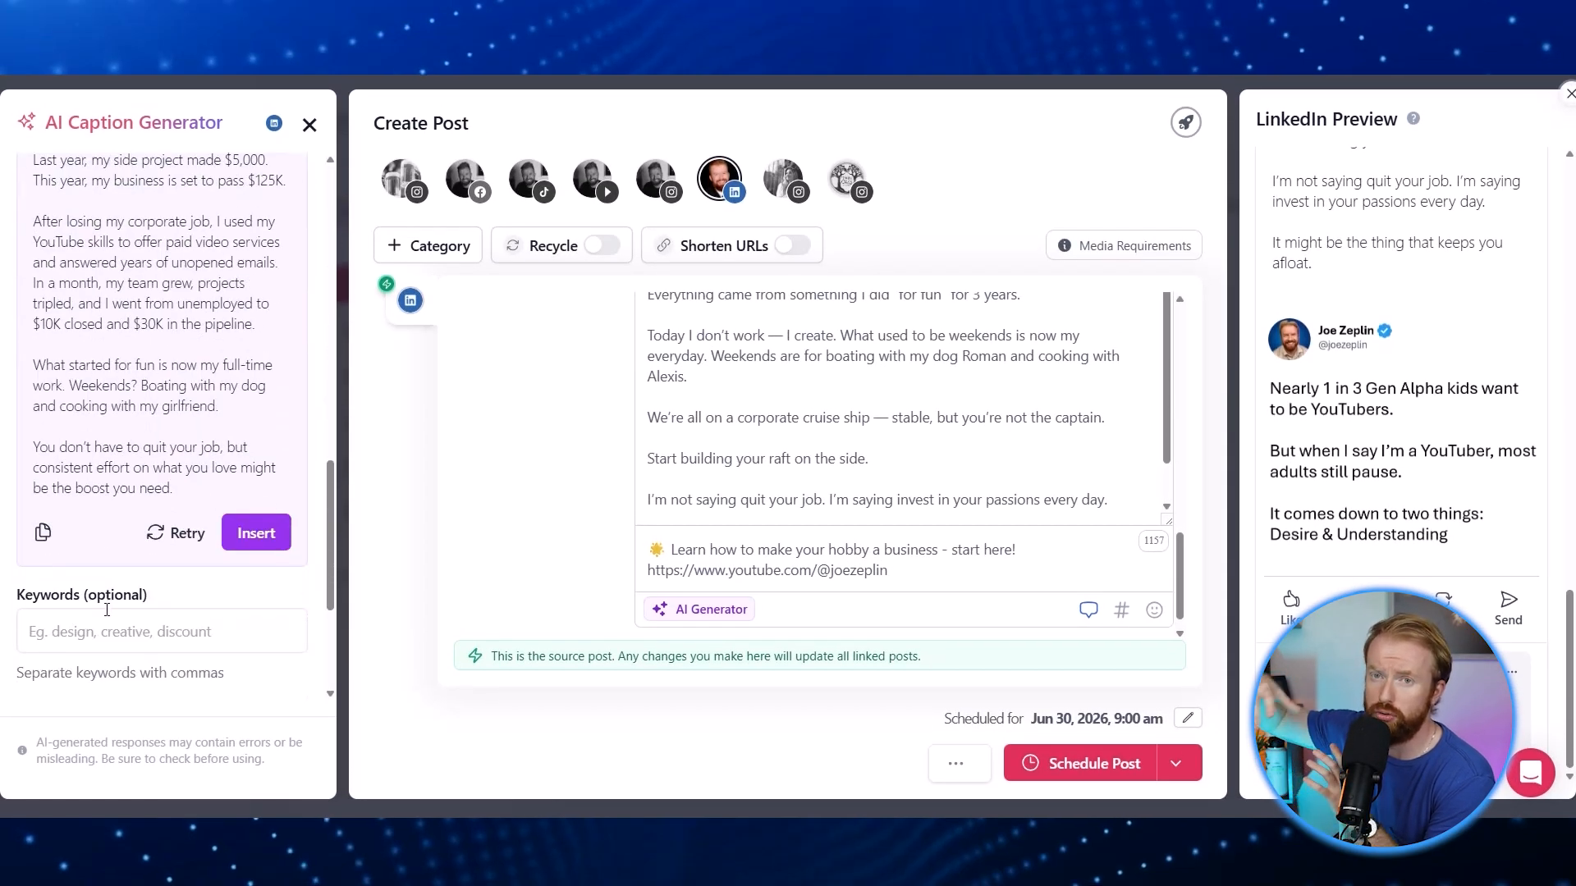
left_click_drag(333, 555, 333, 545)
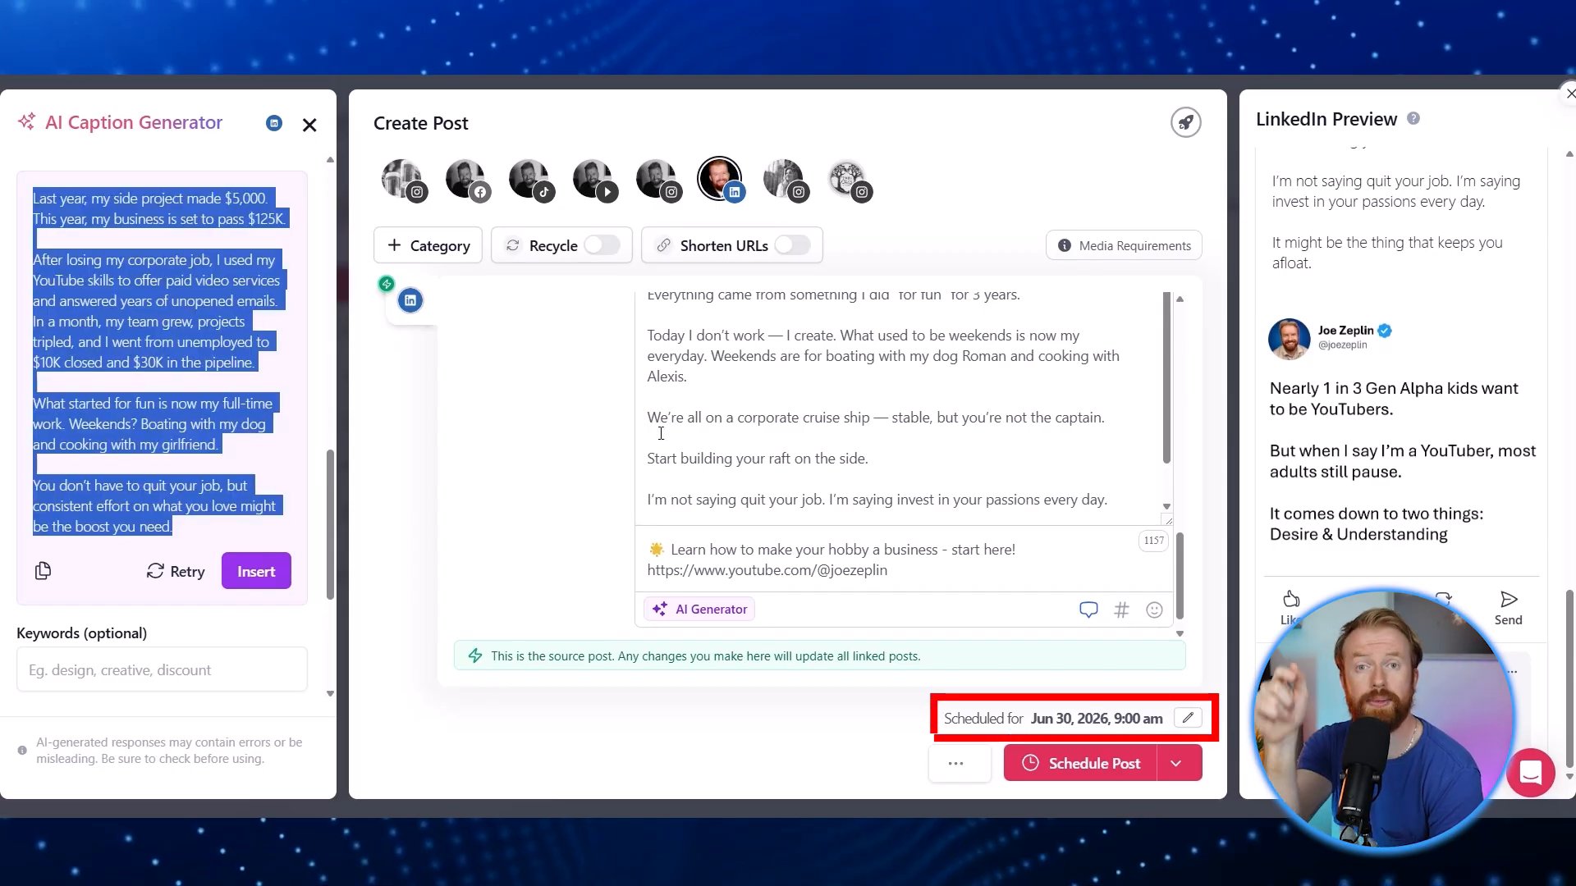
left_click(661, 433)
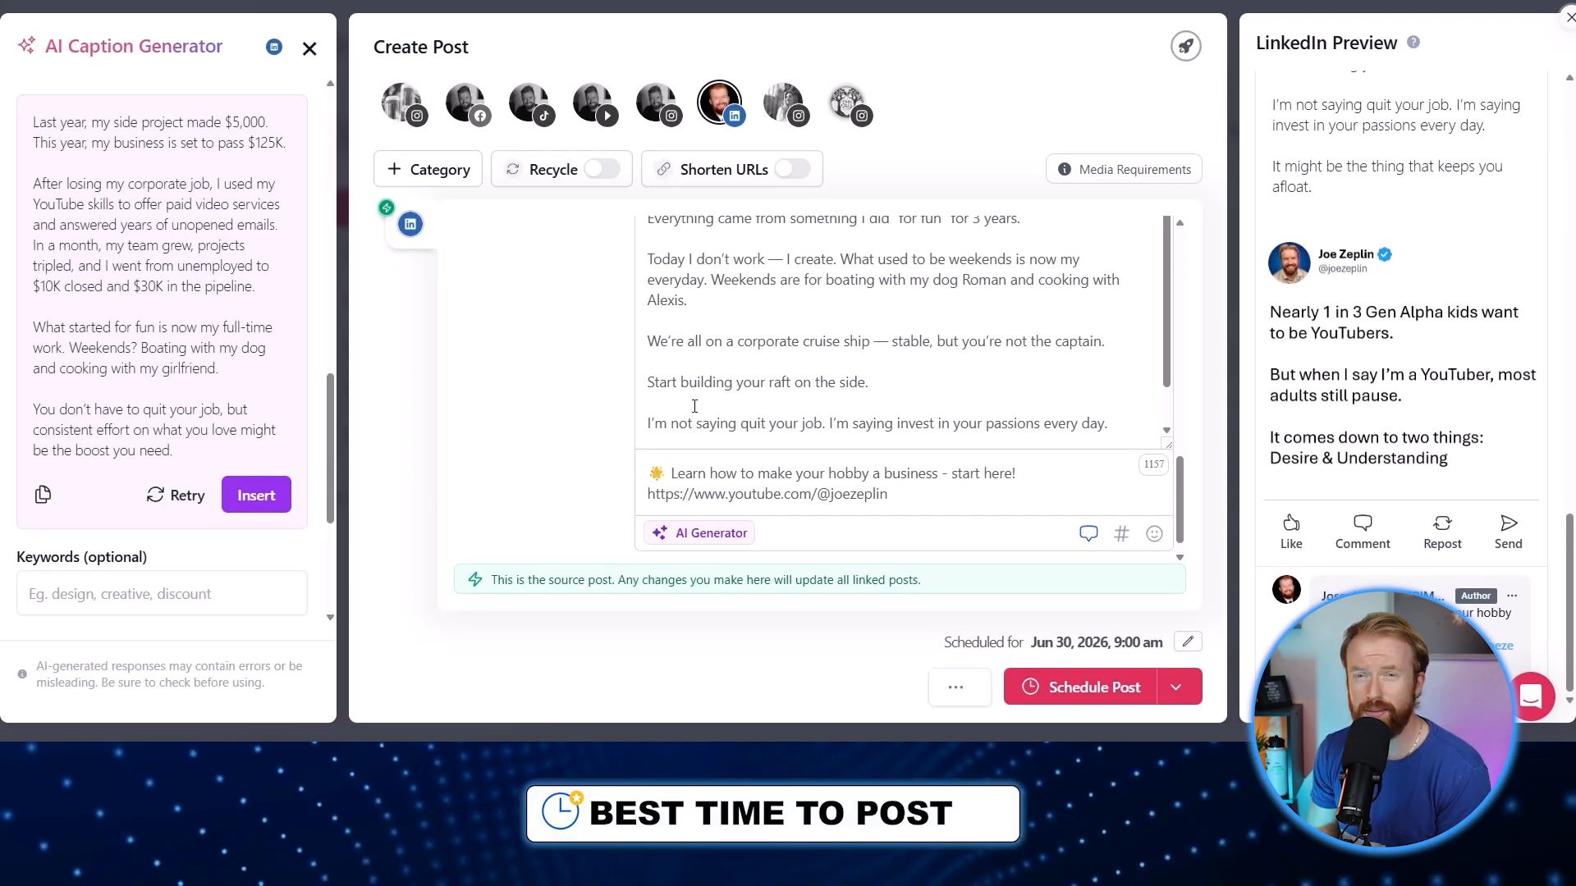
Set the post's scheduled time to Jun 30, 2026, 12:03 PM
left_click(1057, 648)
left_click(956, 501)
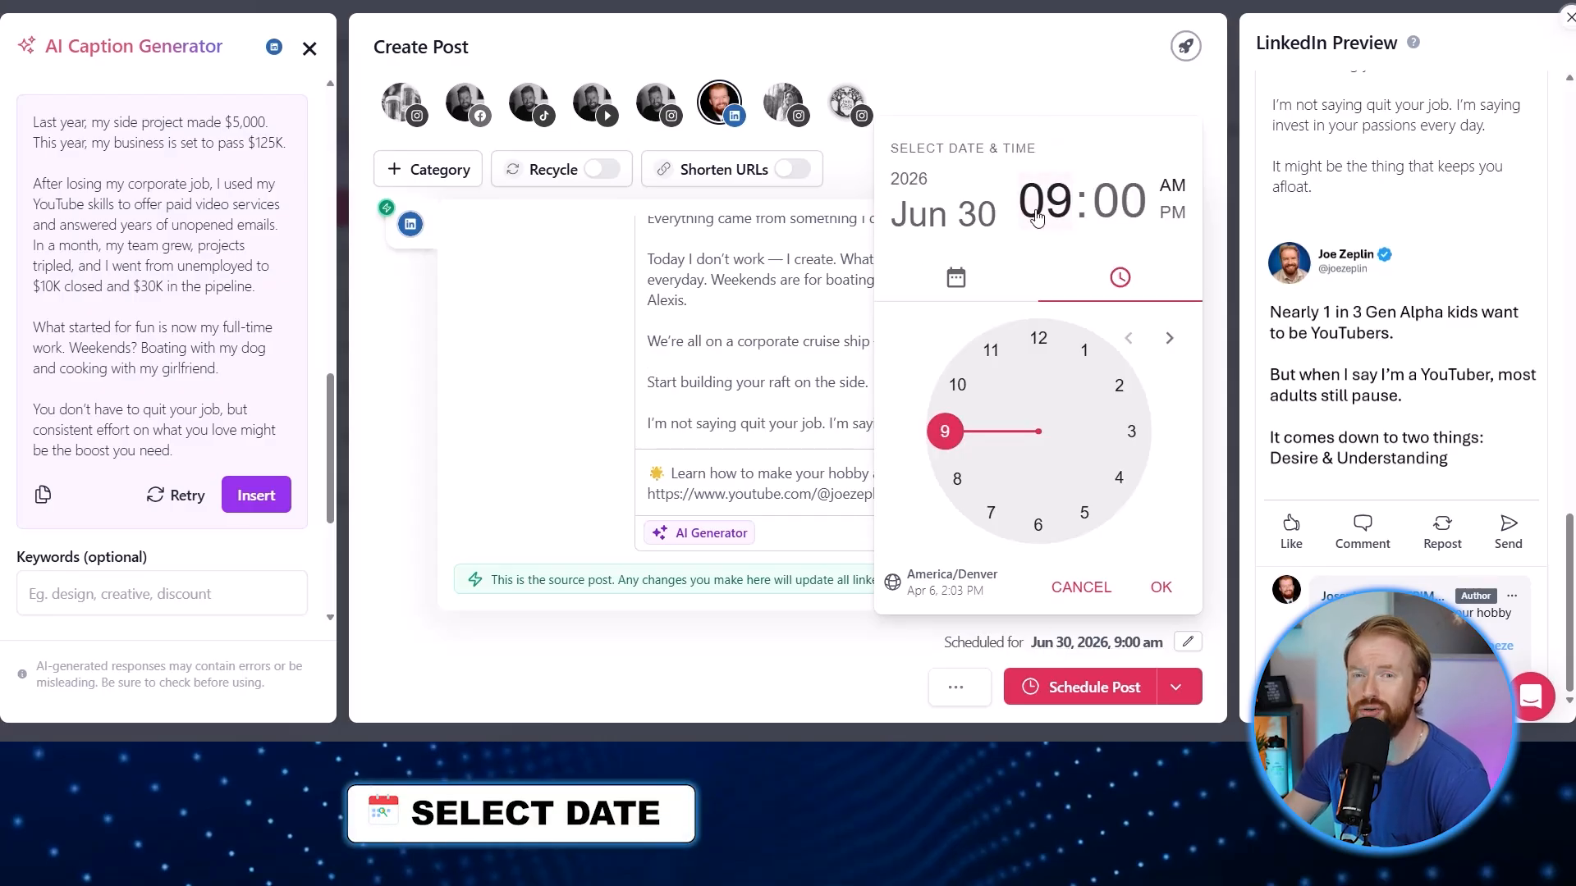
left_click(1038, 338)
left_click(1050, 337)
left_click_drag(1055, 334, 1065, 338)
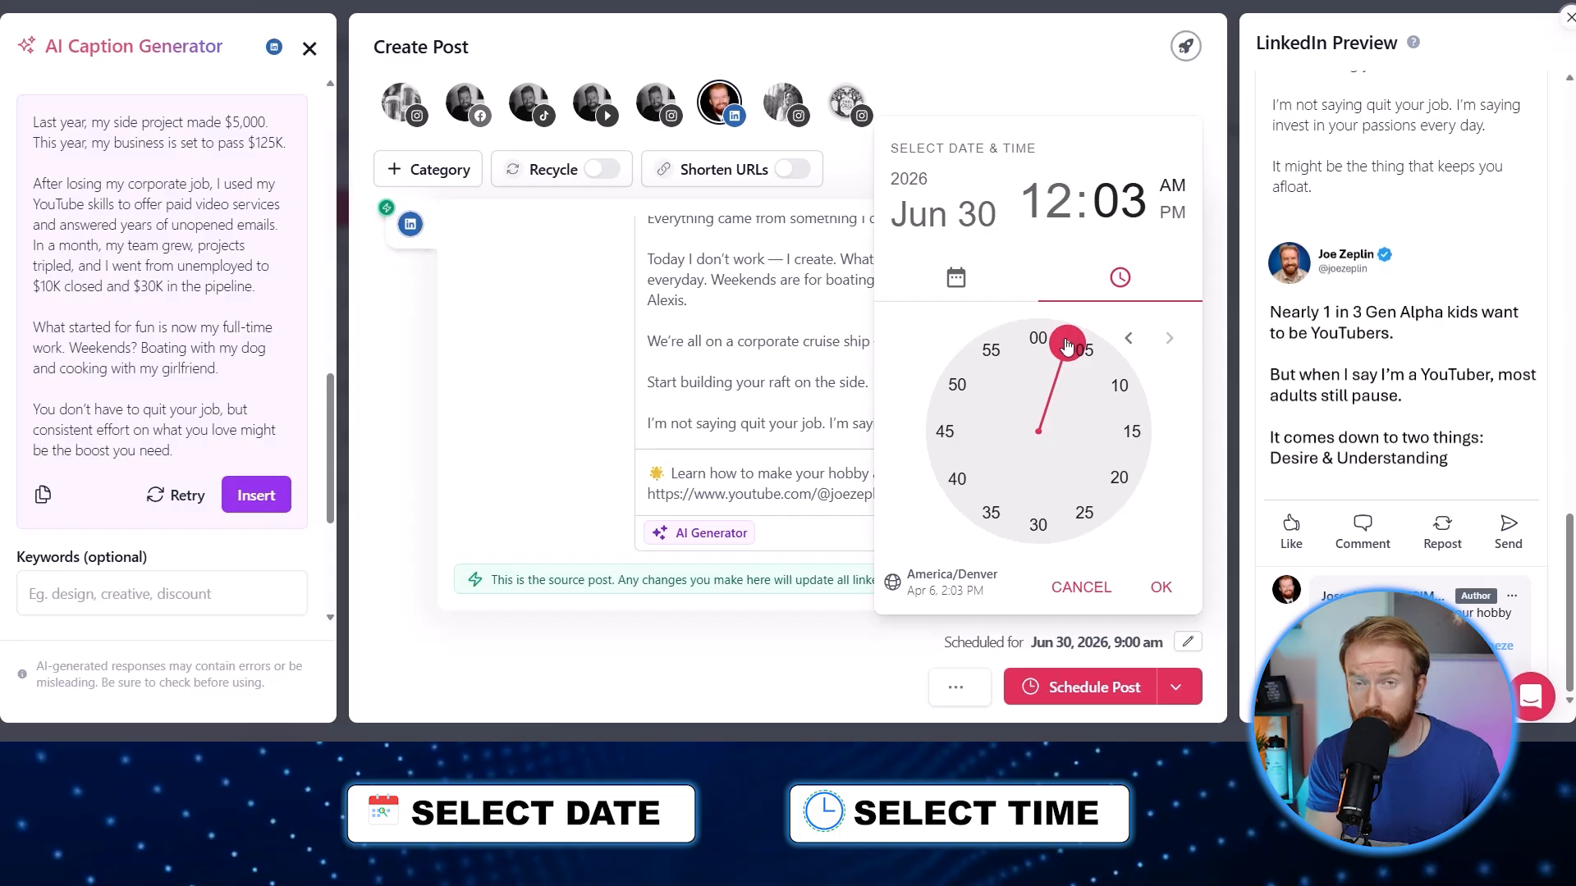
left_click(1179, 216)
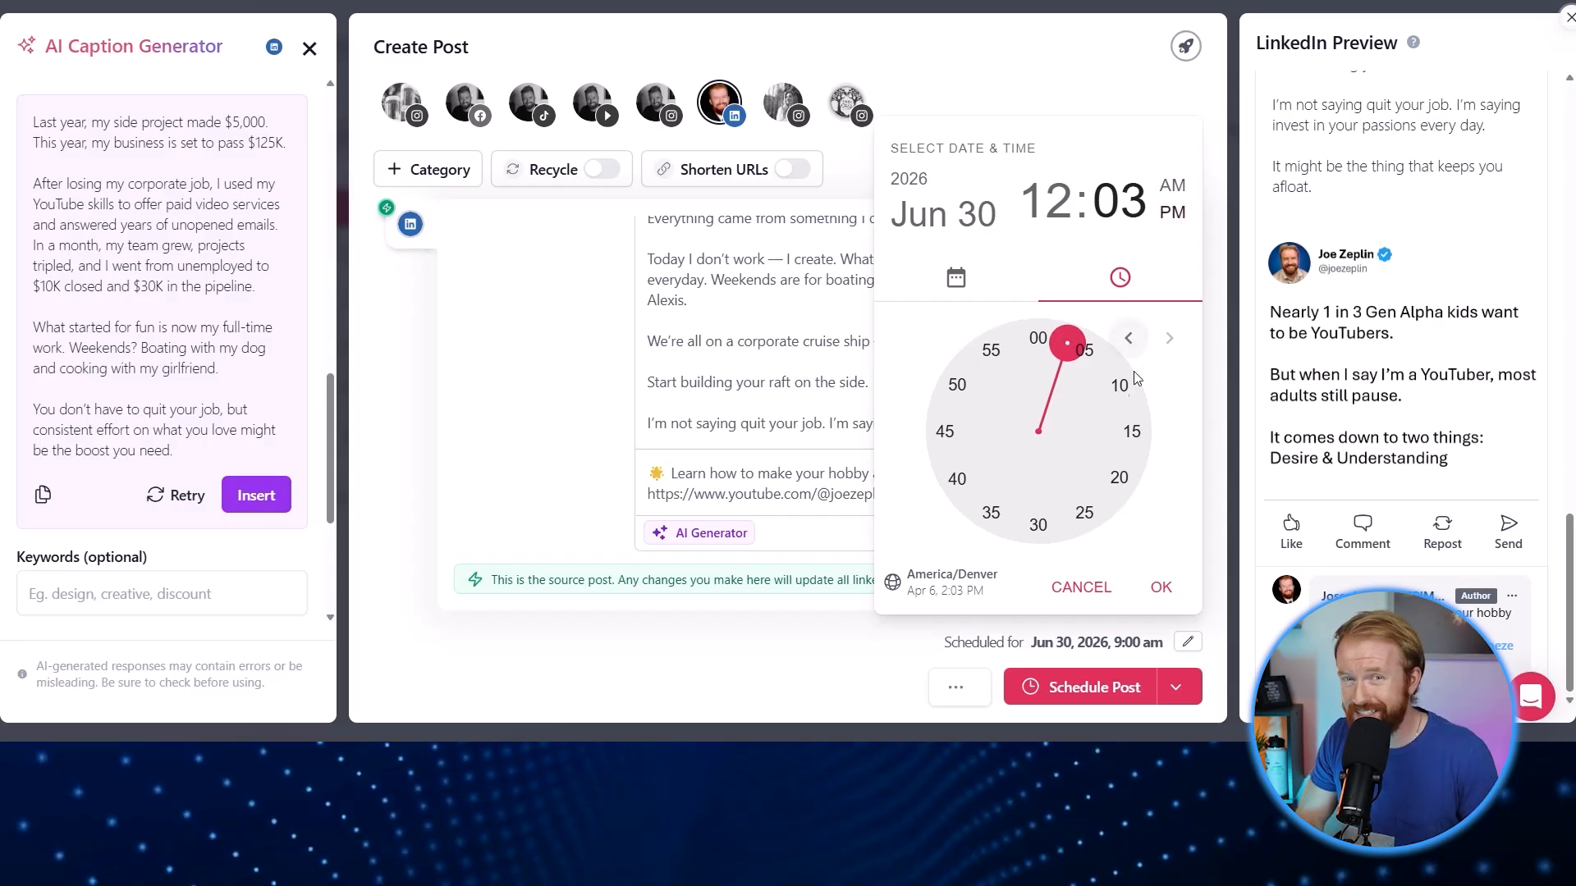
left_click(1161, 588)
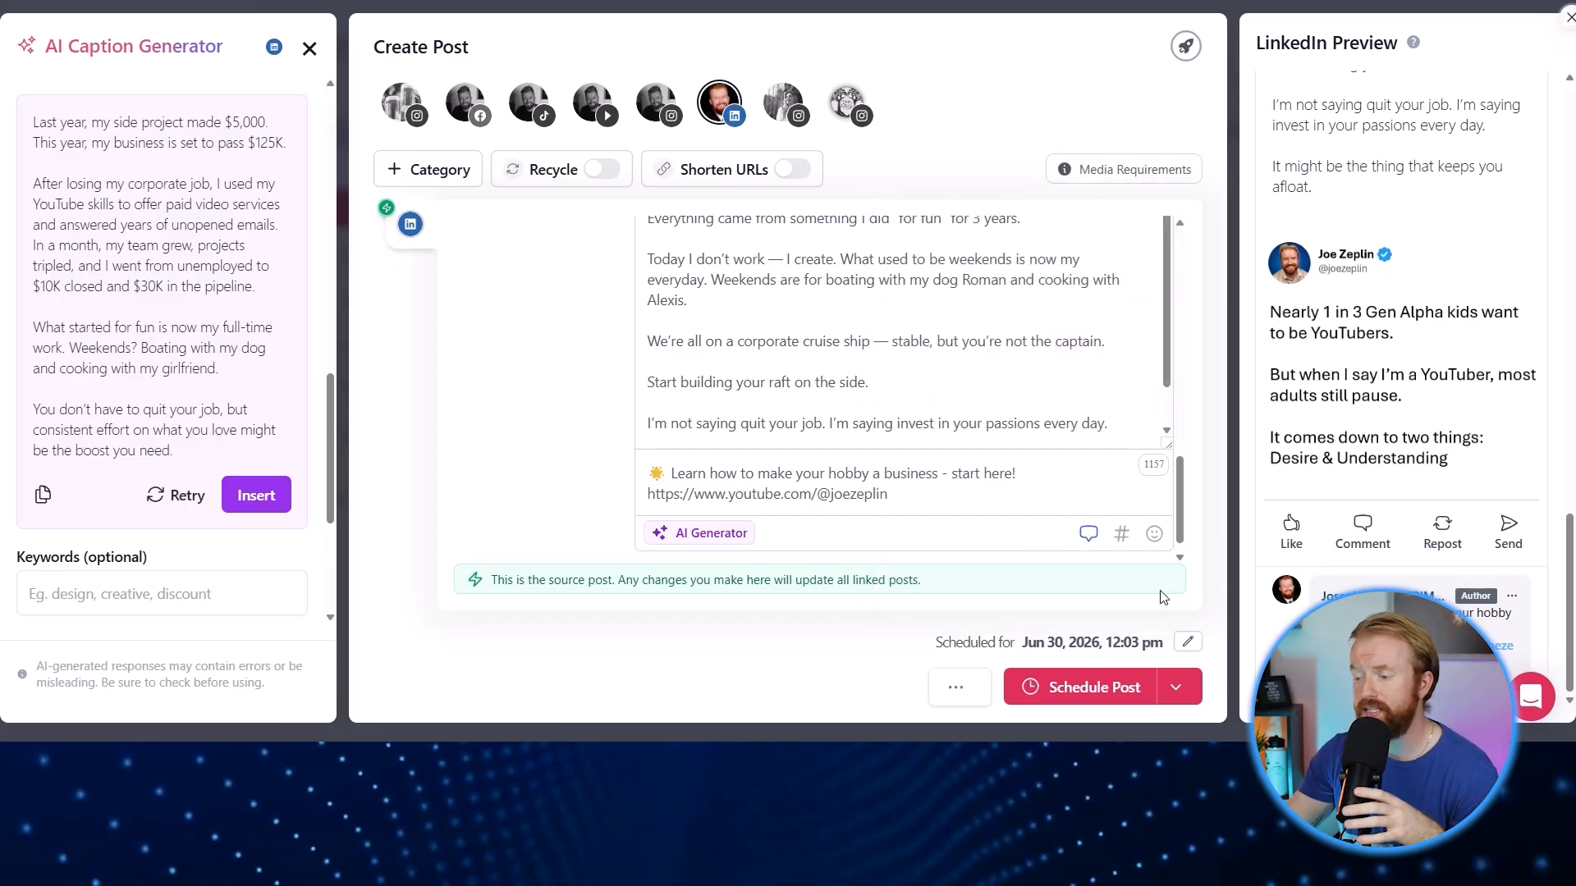
Review the alternatives of publishing now, saving as draft and requesting approval, and schedule the post
left_click(967, 692)
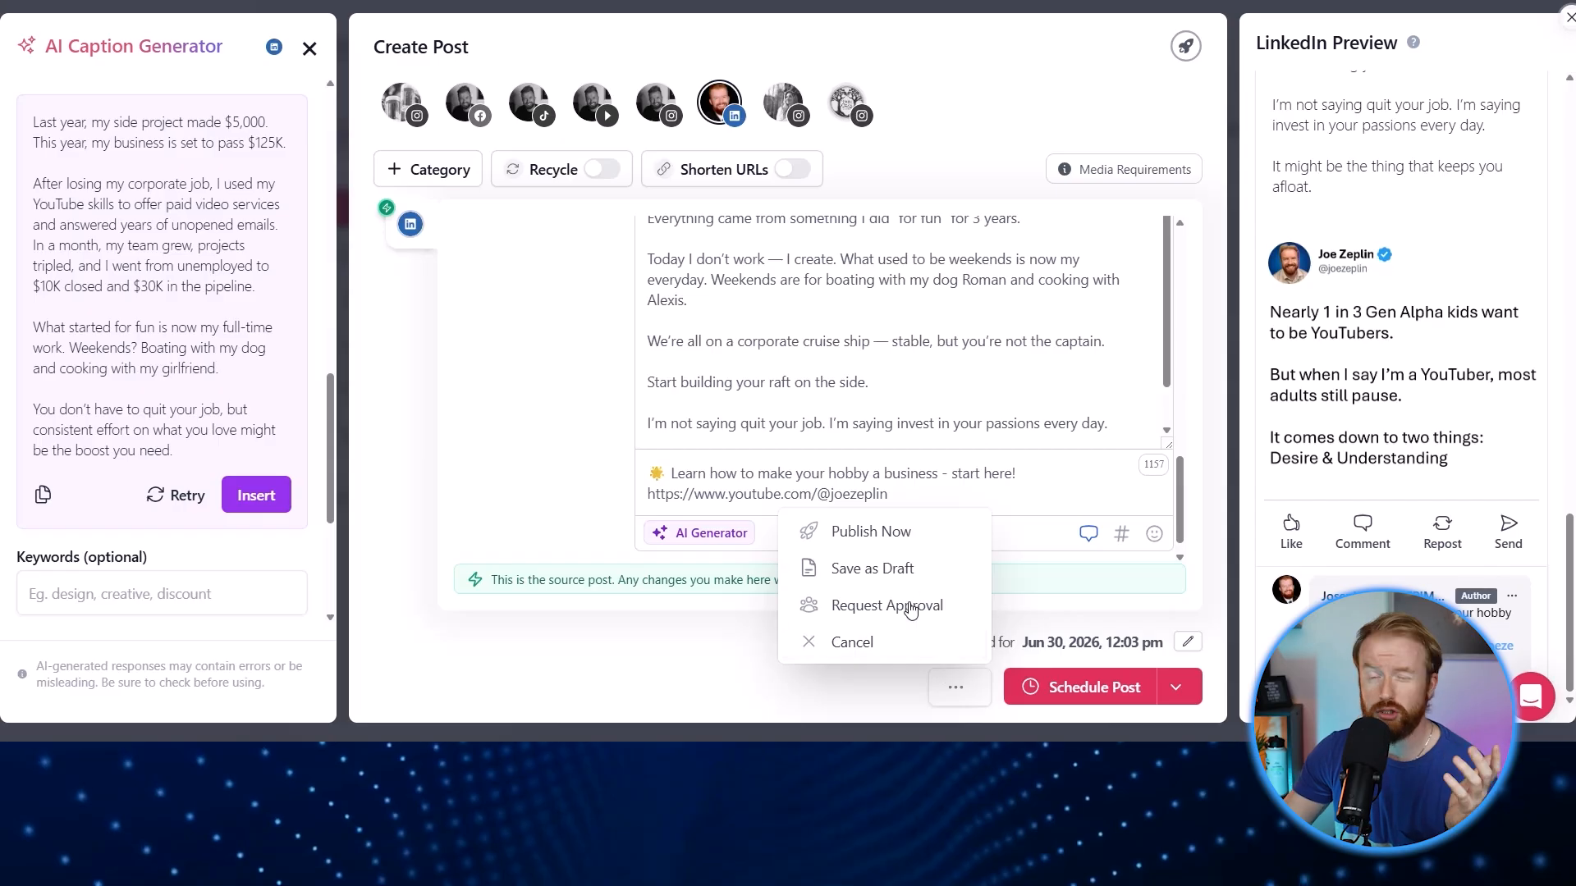
left_click(1204, 538)
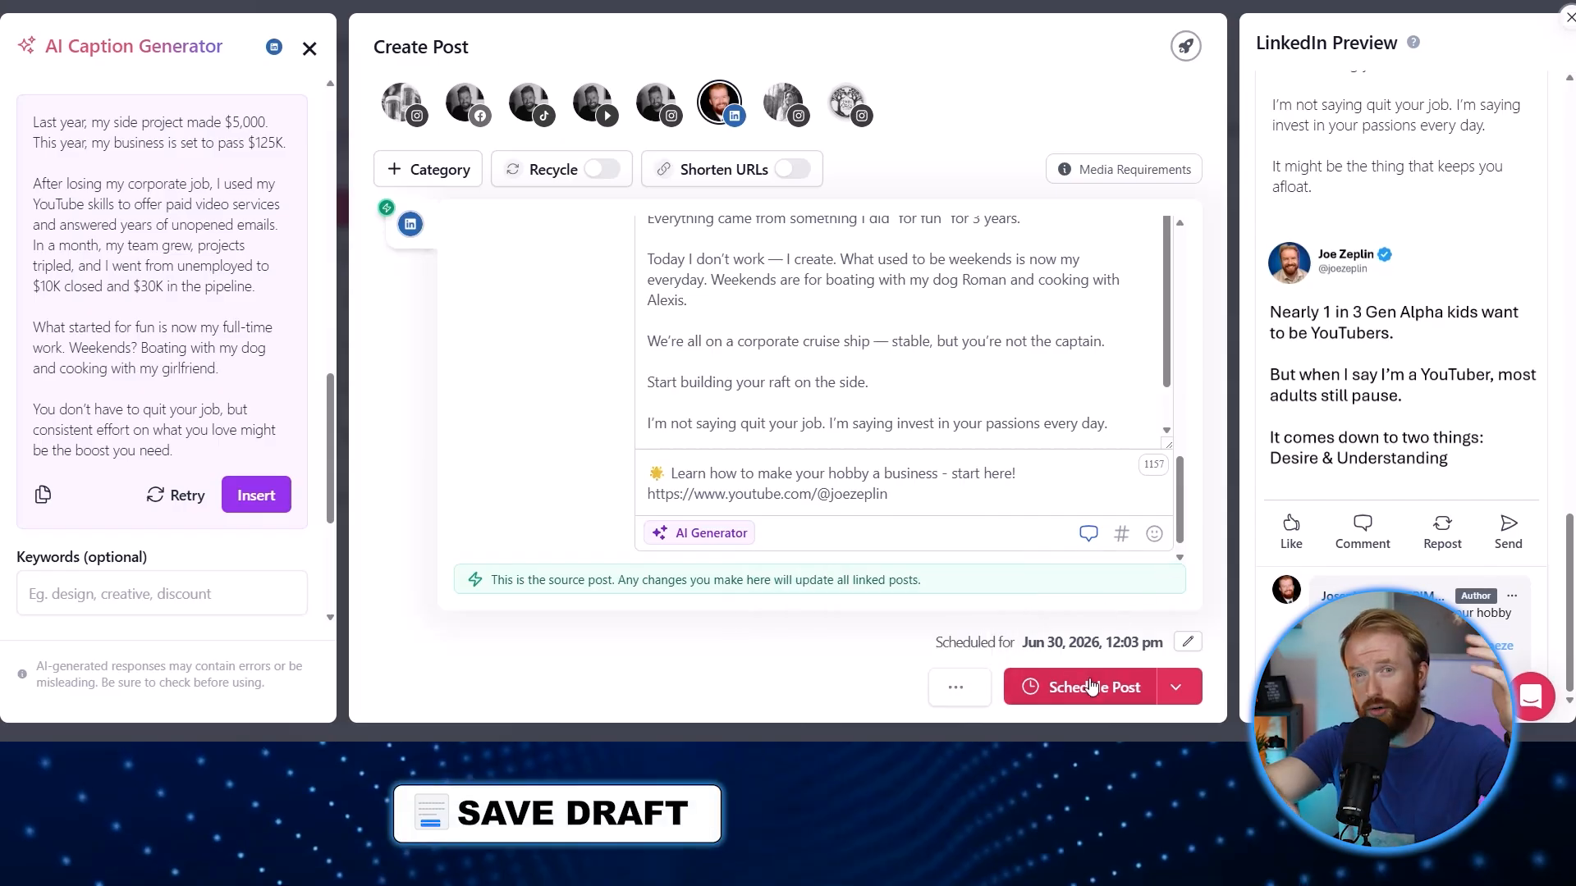
left_click(970, 693)
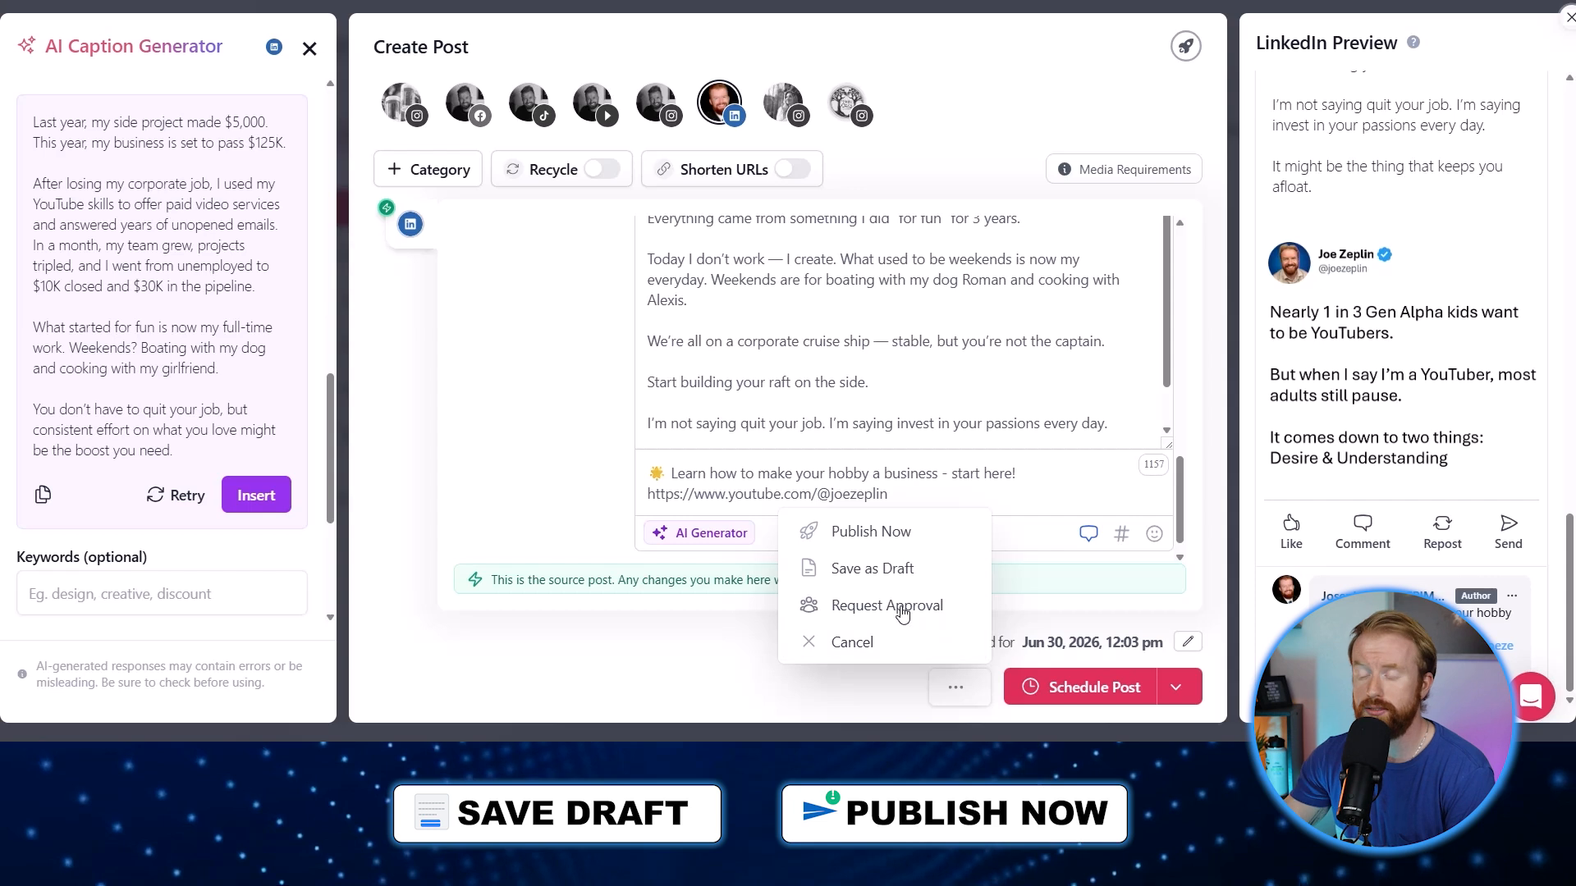
left_click(1083, 684)
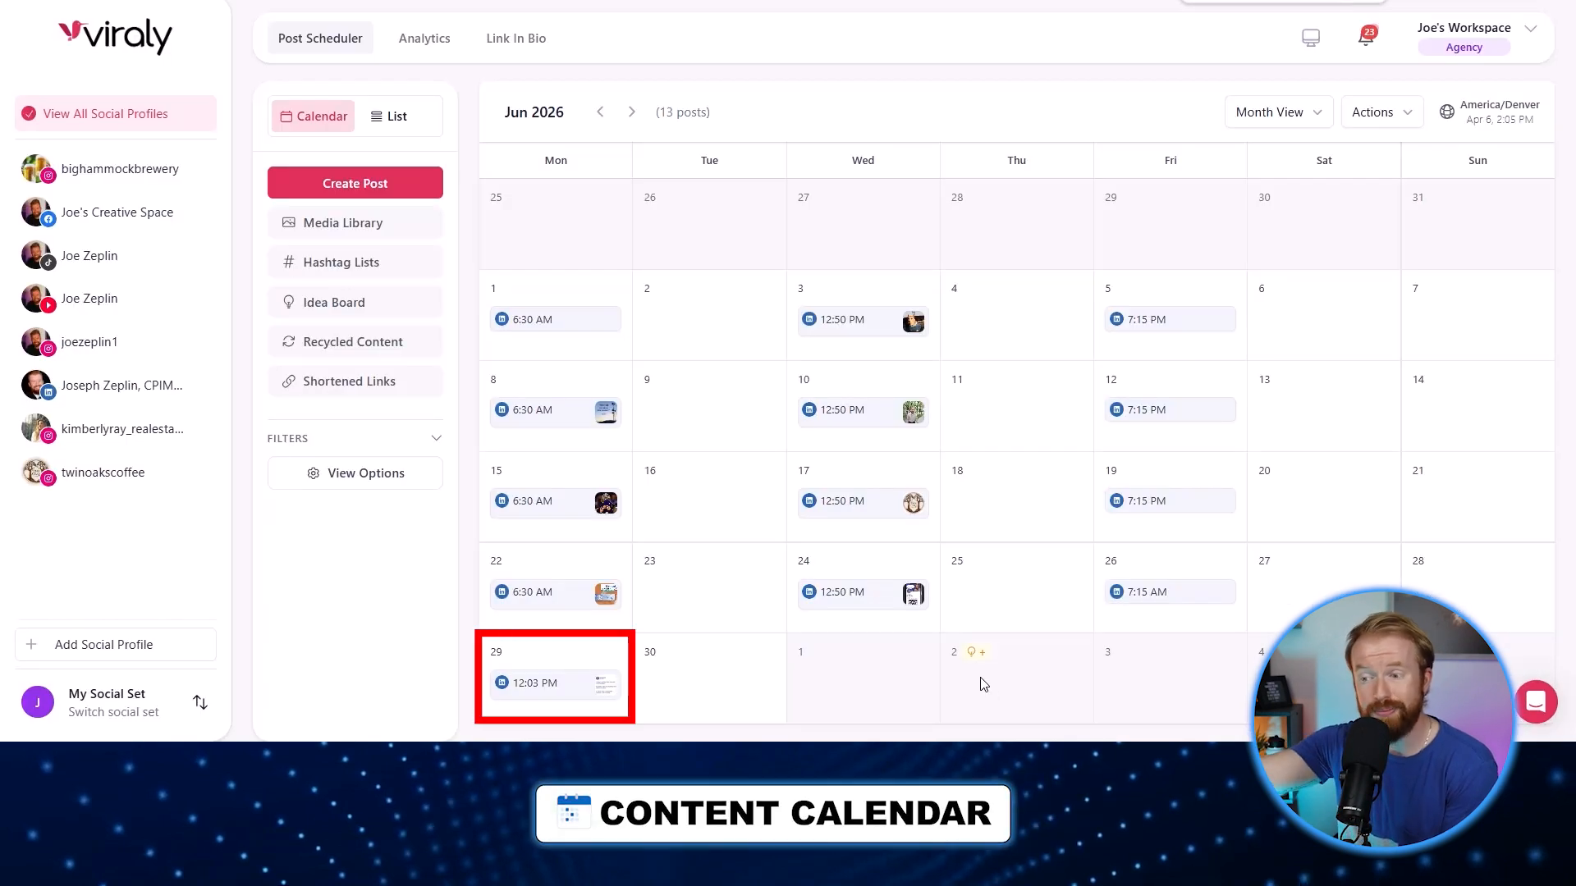
Publish the 12:03 PM post on June 29 immediately and go back to the April 2026 calendar
left_click(600, 683)
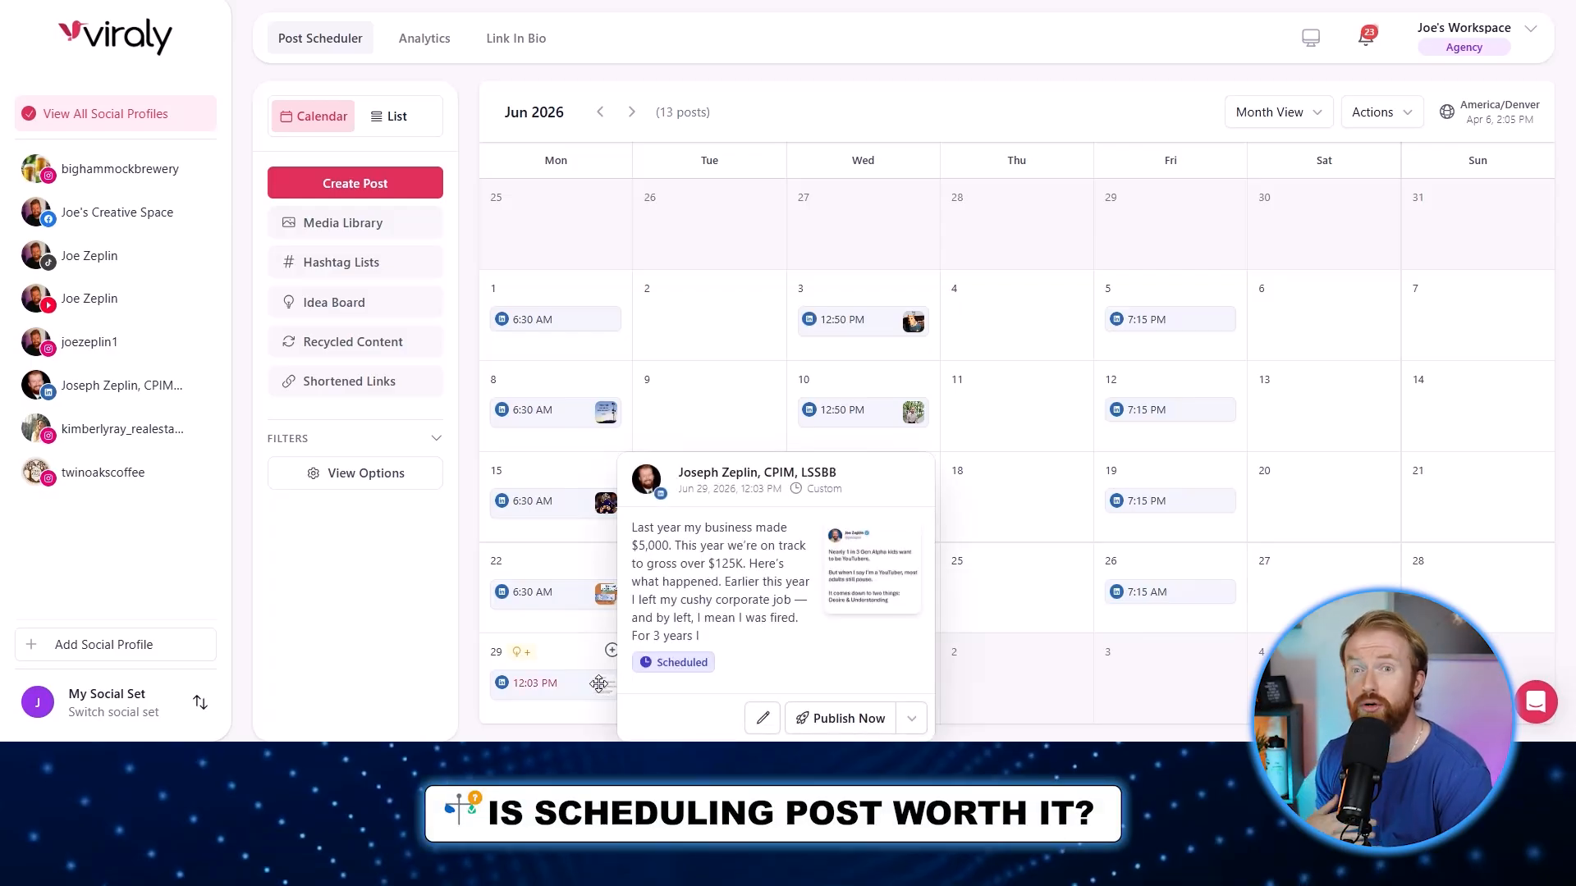
left_click(838, 719)
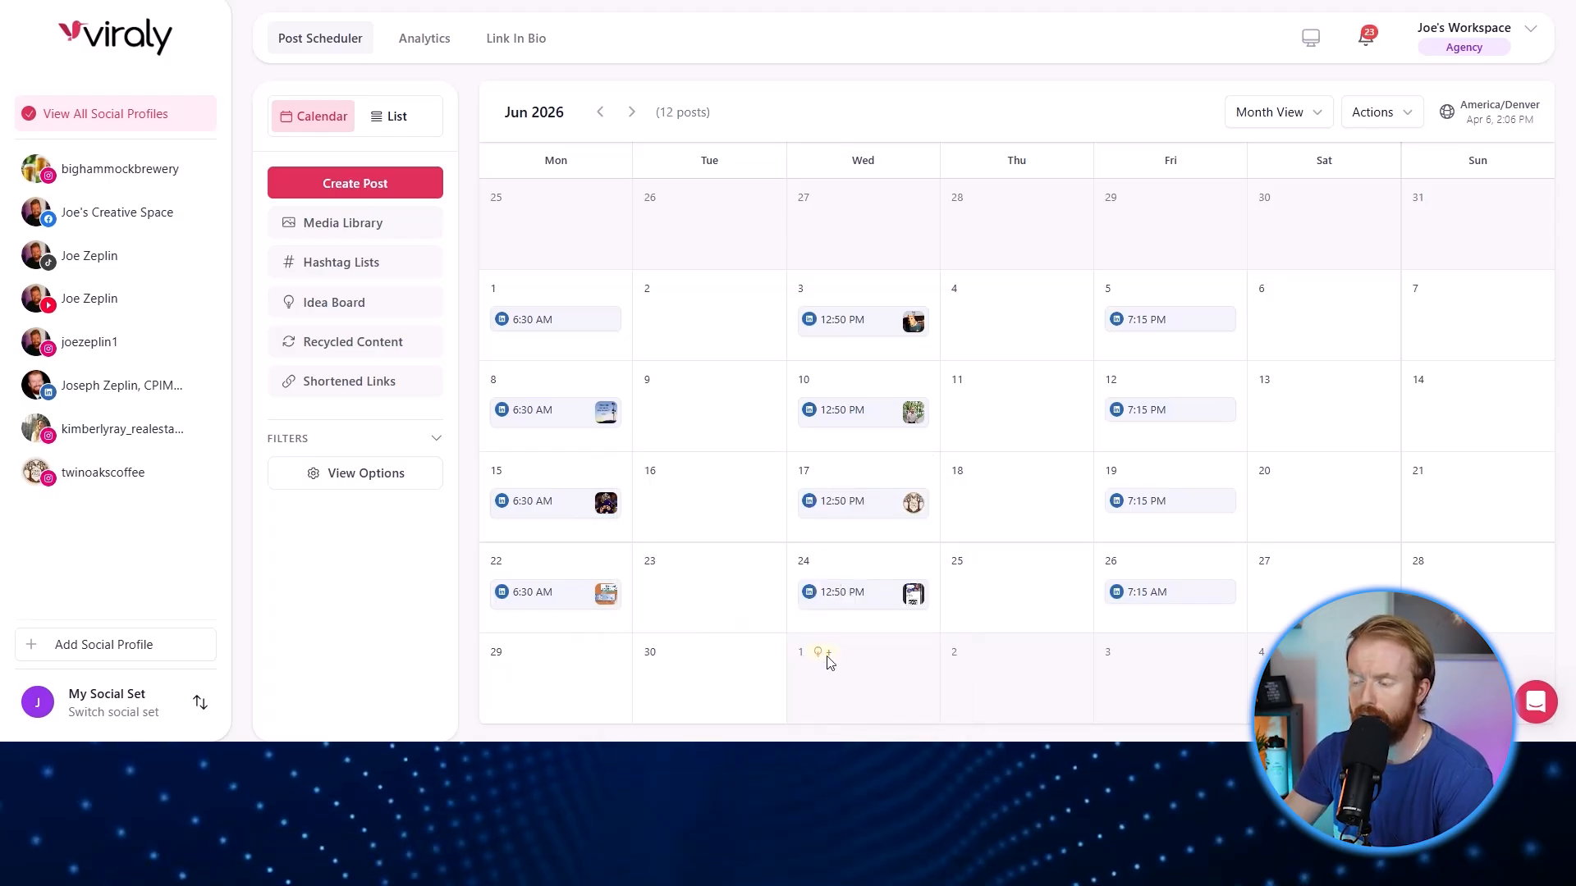
left_click(602, 113)
left_click(602, 112)
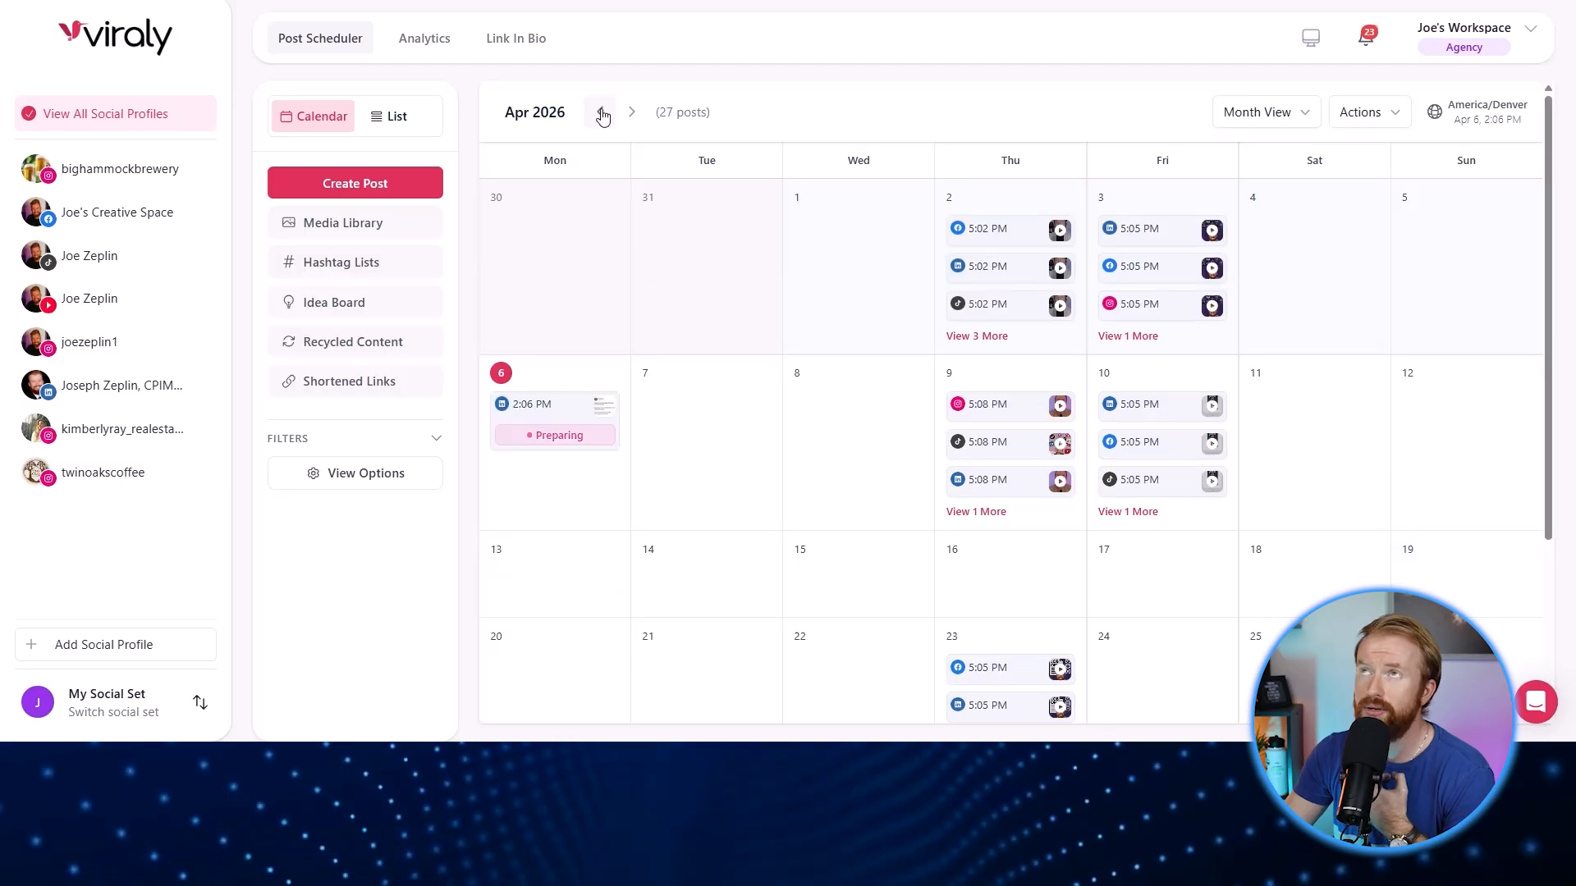
Open the published April 6 post on LinkedIn and check its caption, image and first comment
left_click(555, 435)
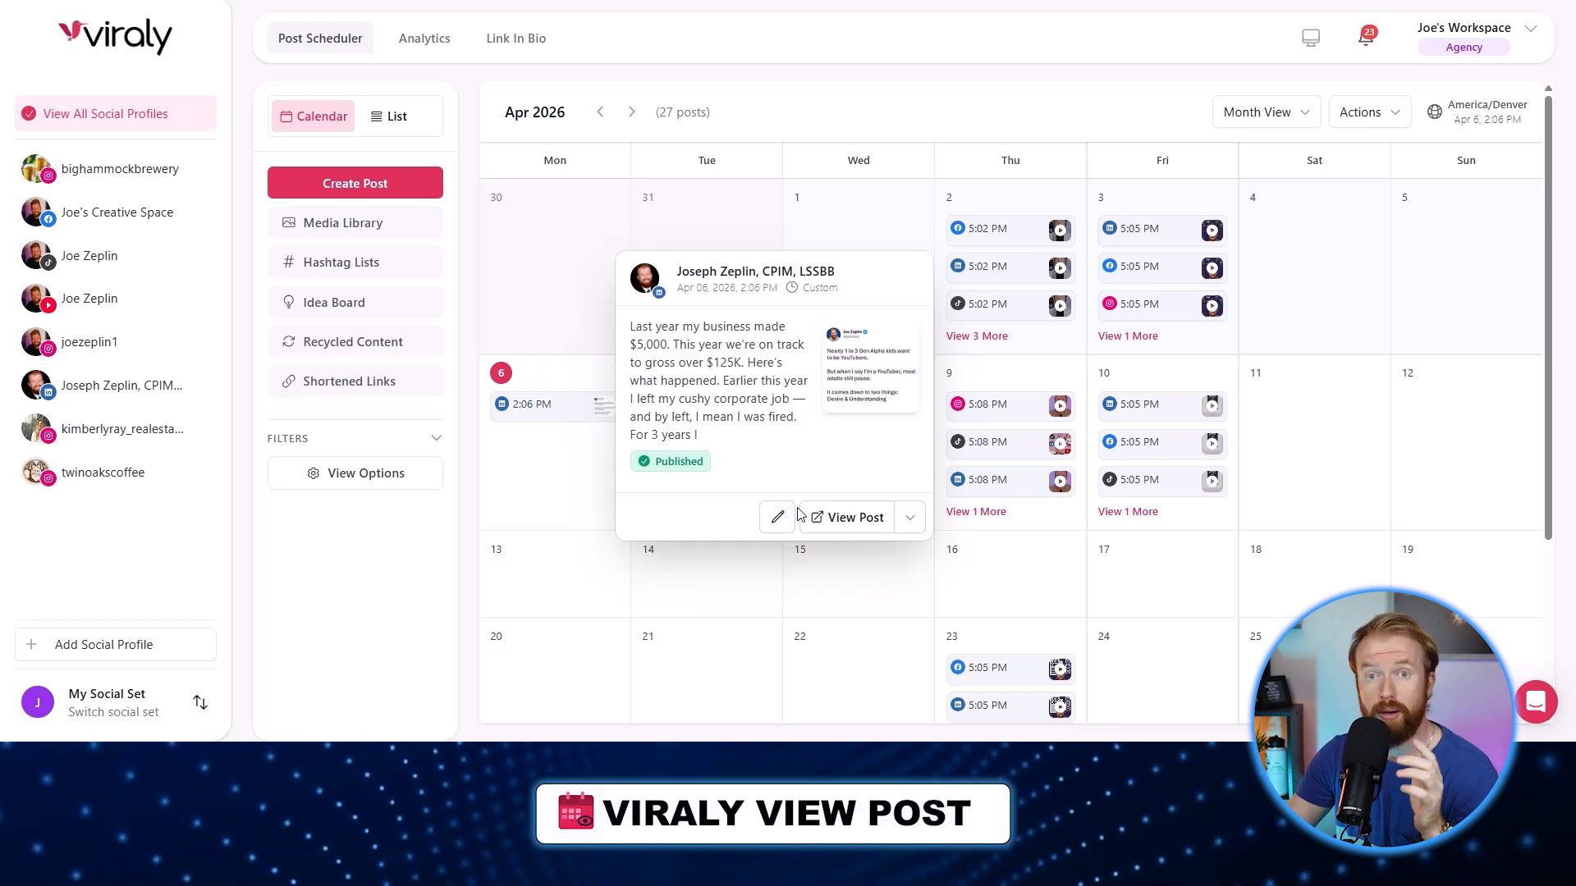
left_click(843, 518)
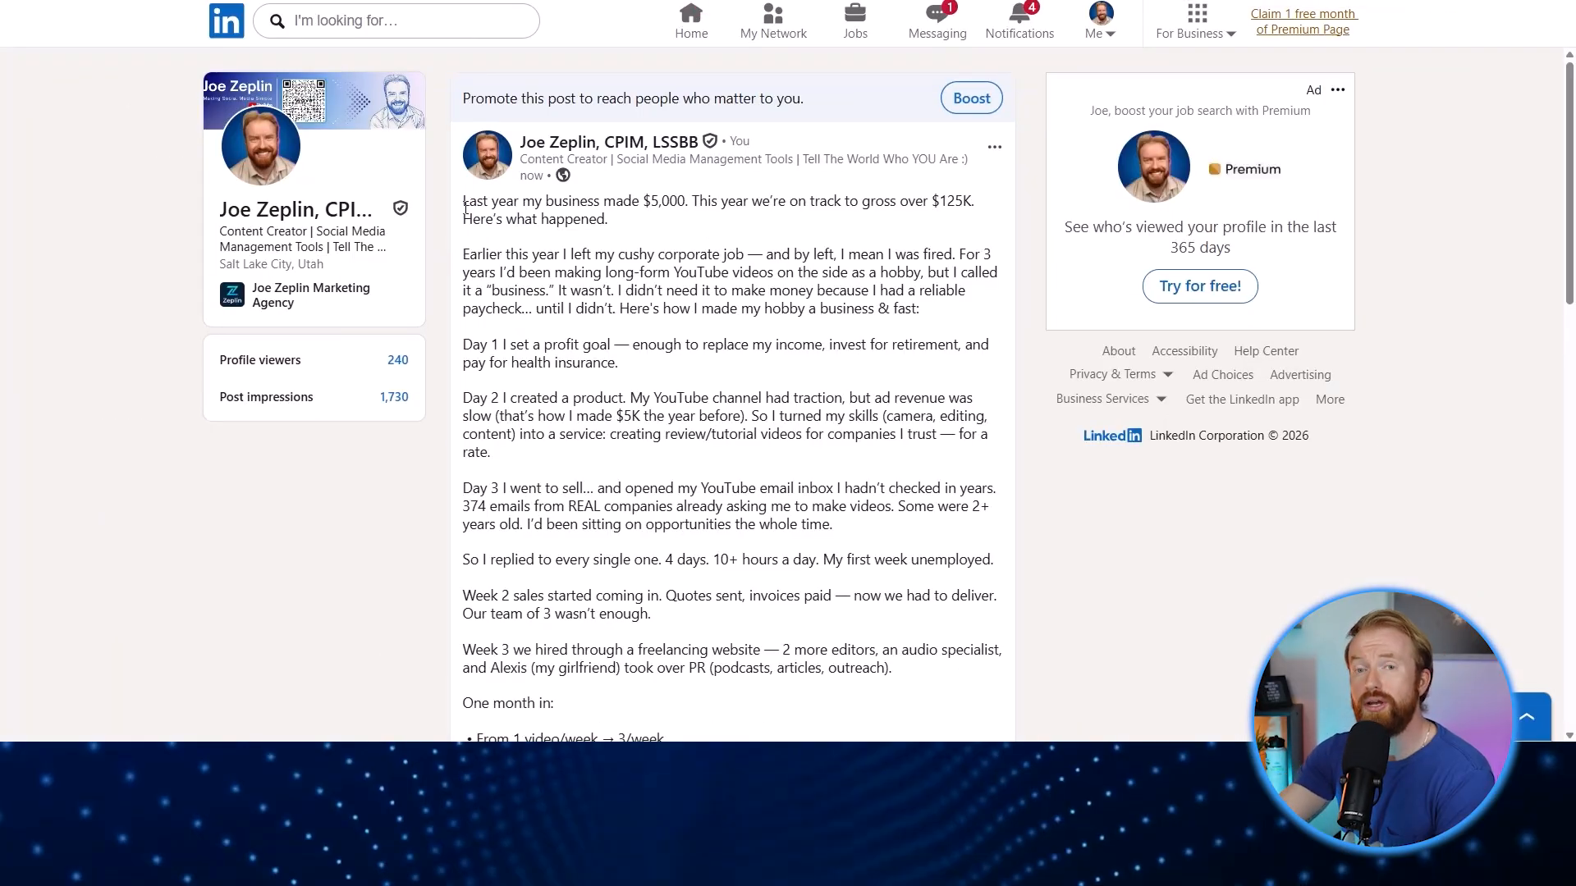
left_click_drag(463, 202, 609, 220)
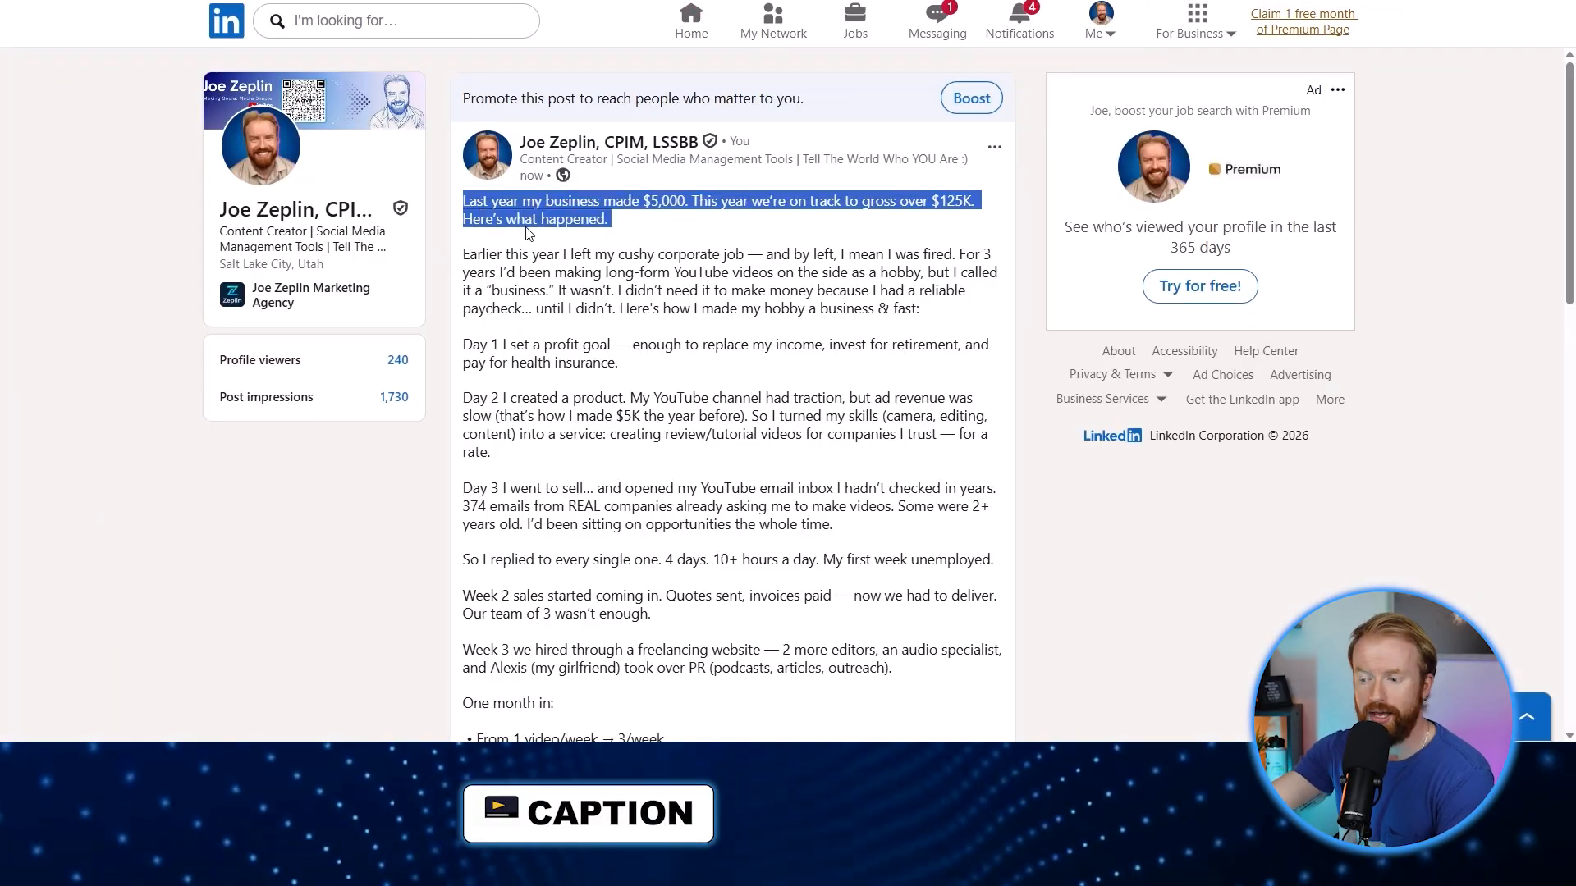
scroll(677, 324, "down", 5)
scroll(679, 316, "down", 5)
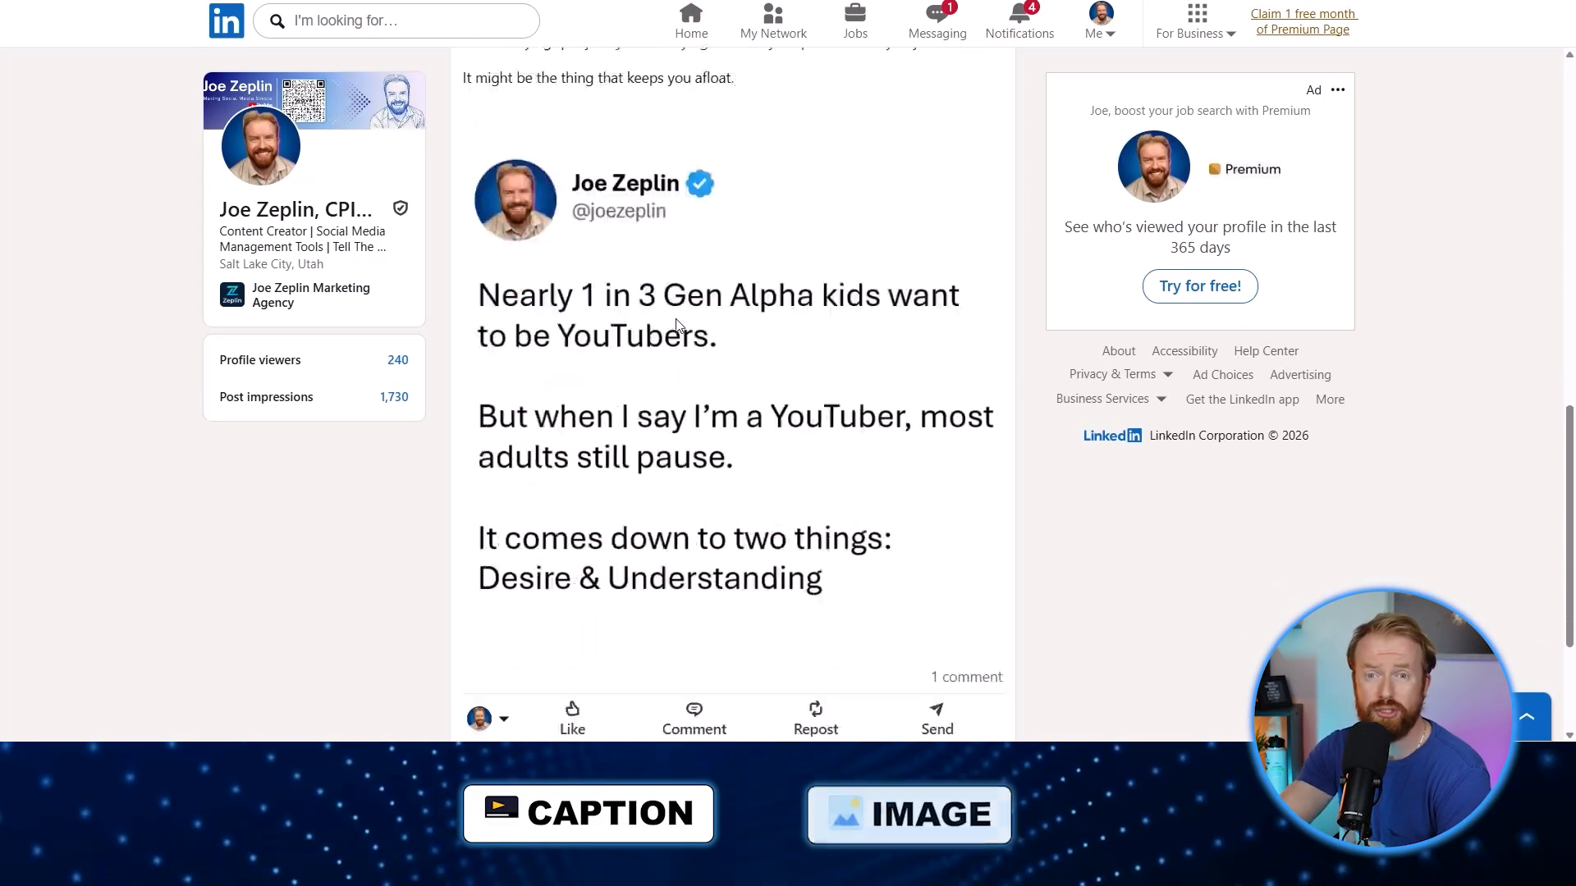
left_click(964, 677)
scroll(960, 681, "down", 3)
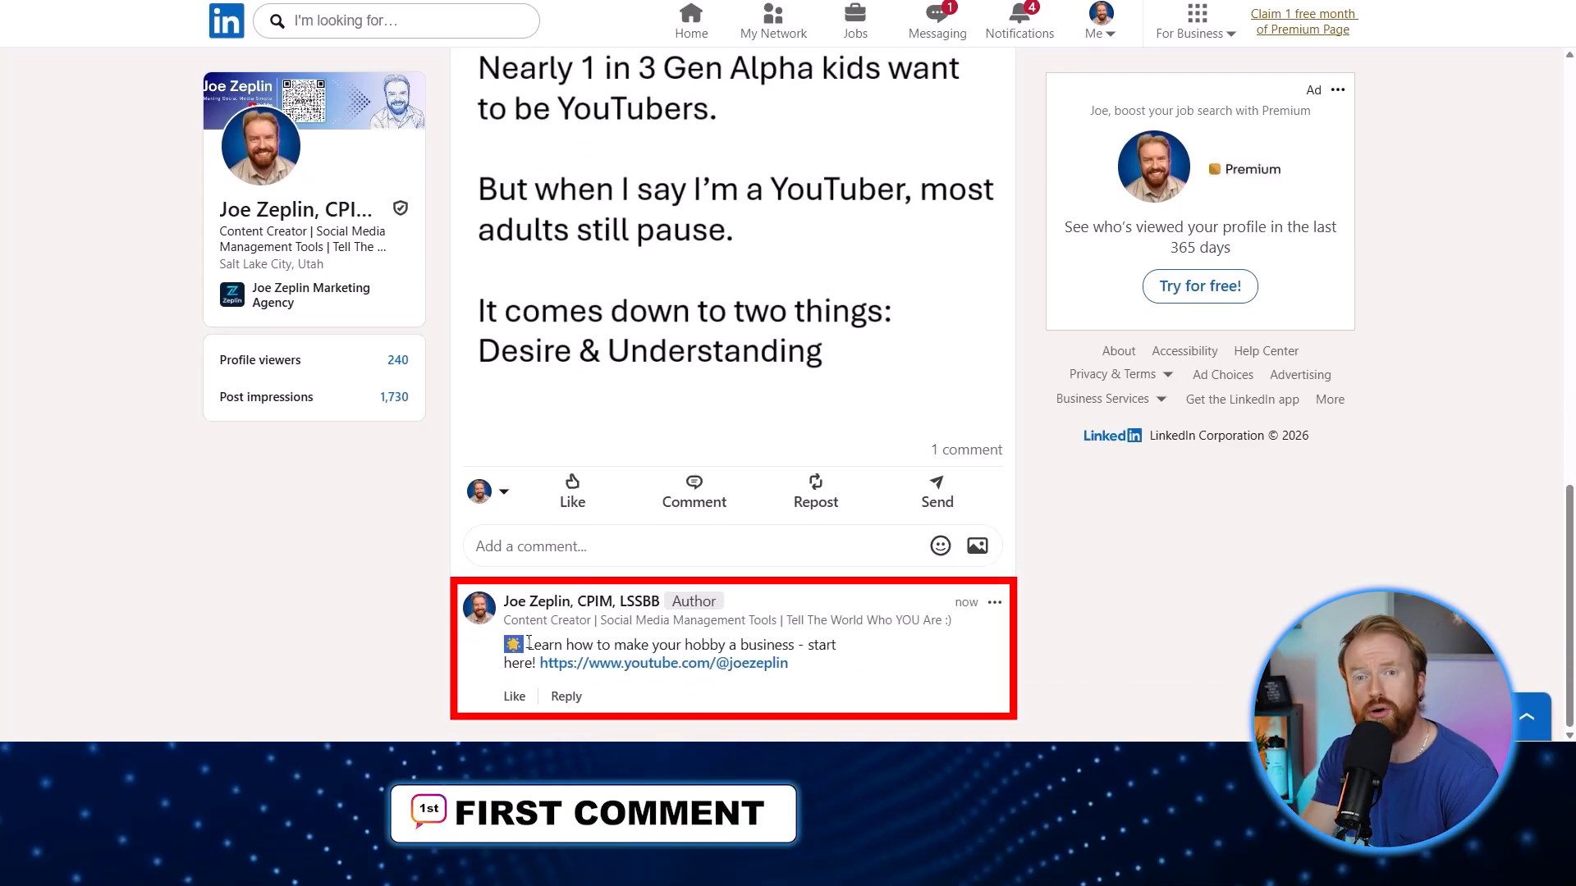
left_click_drag(529, 642, 537, 661)
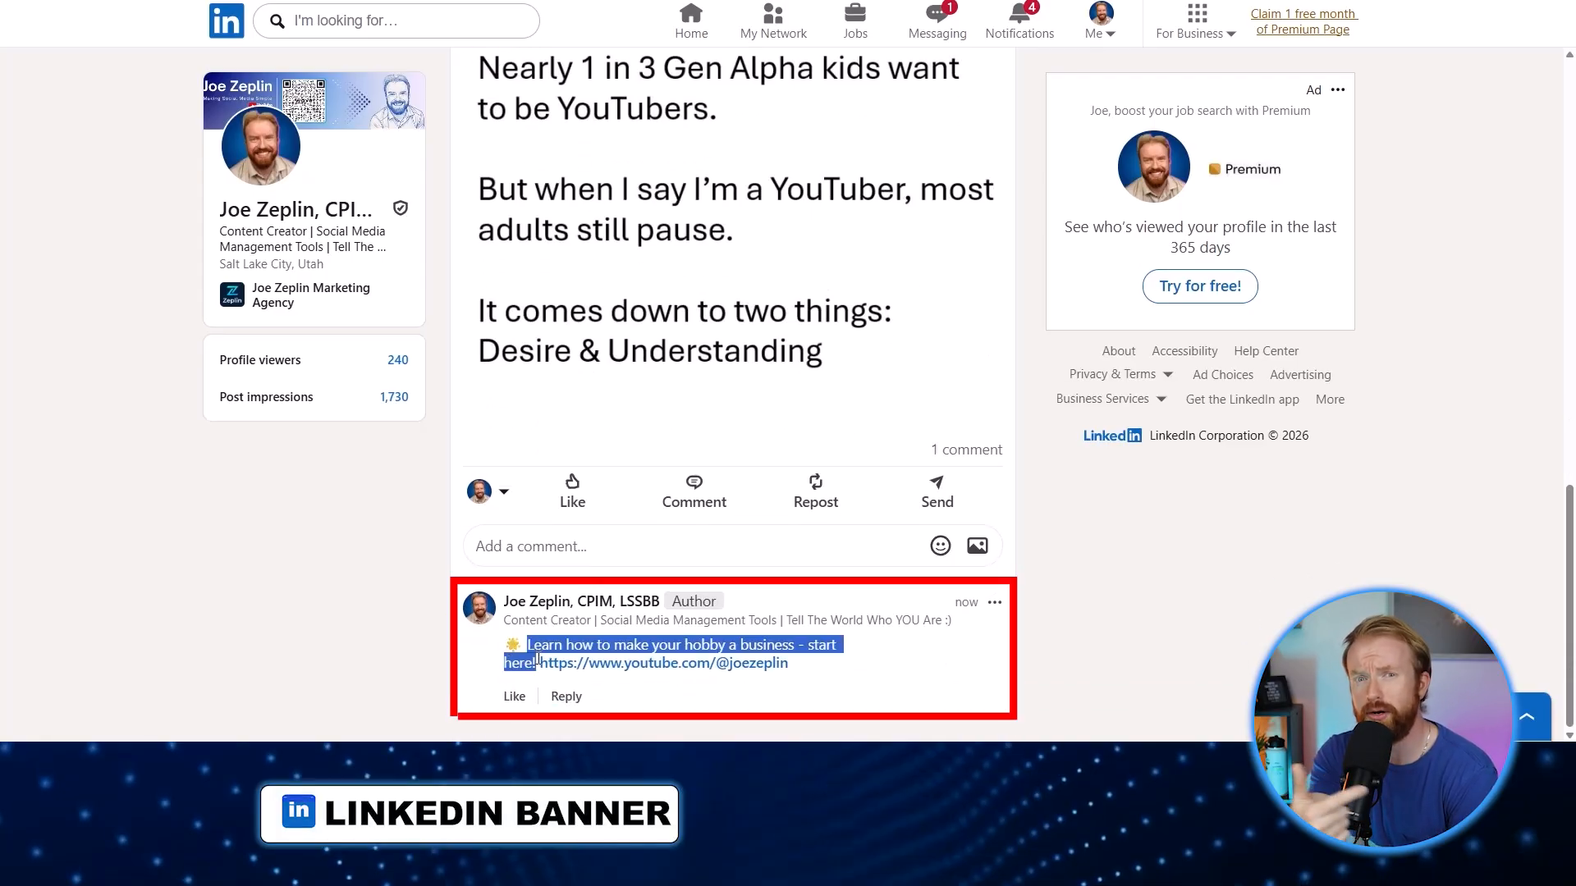